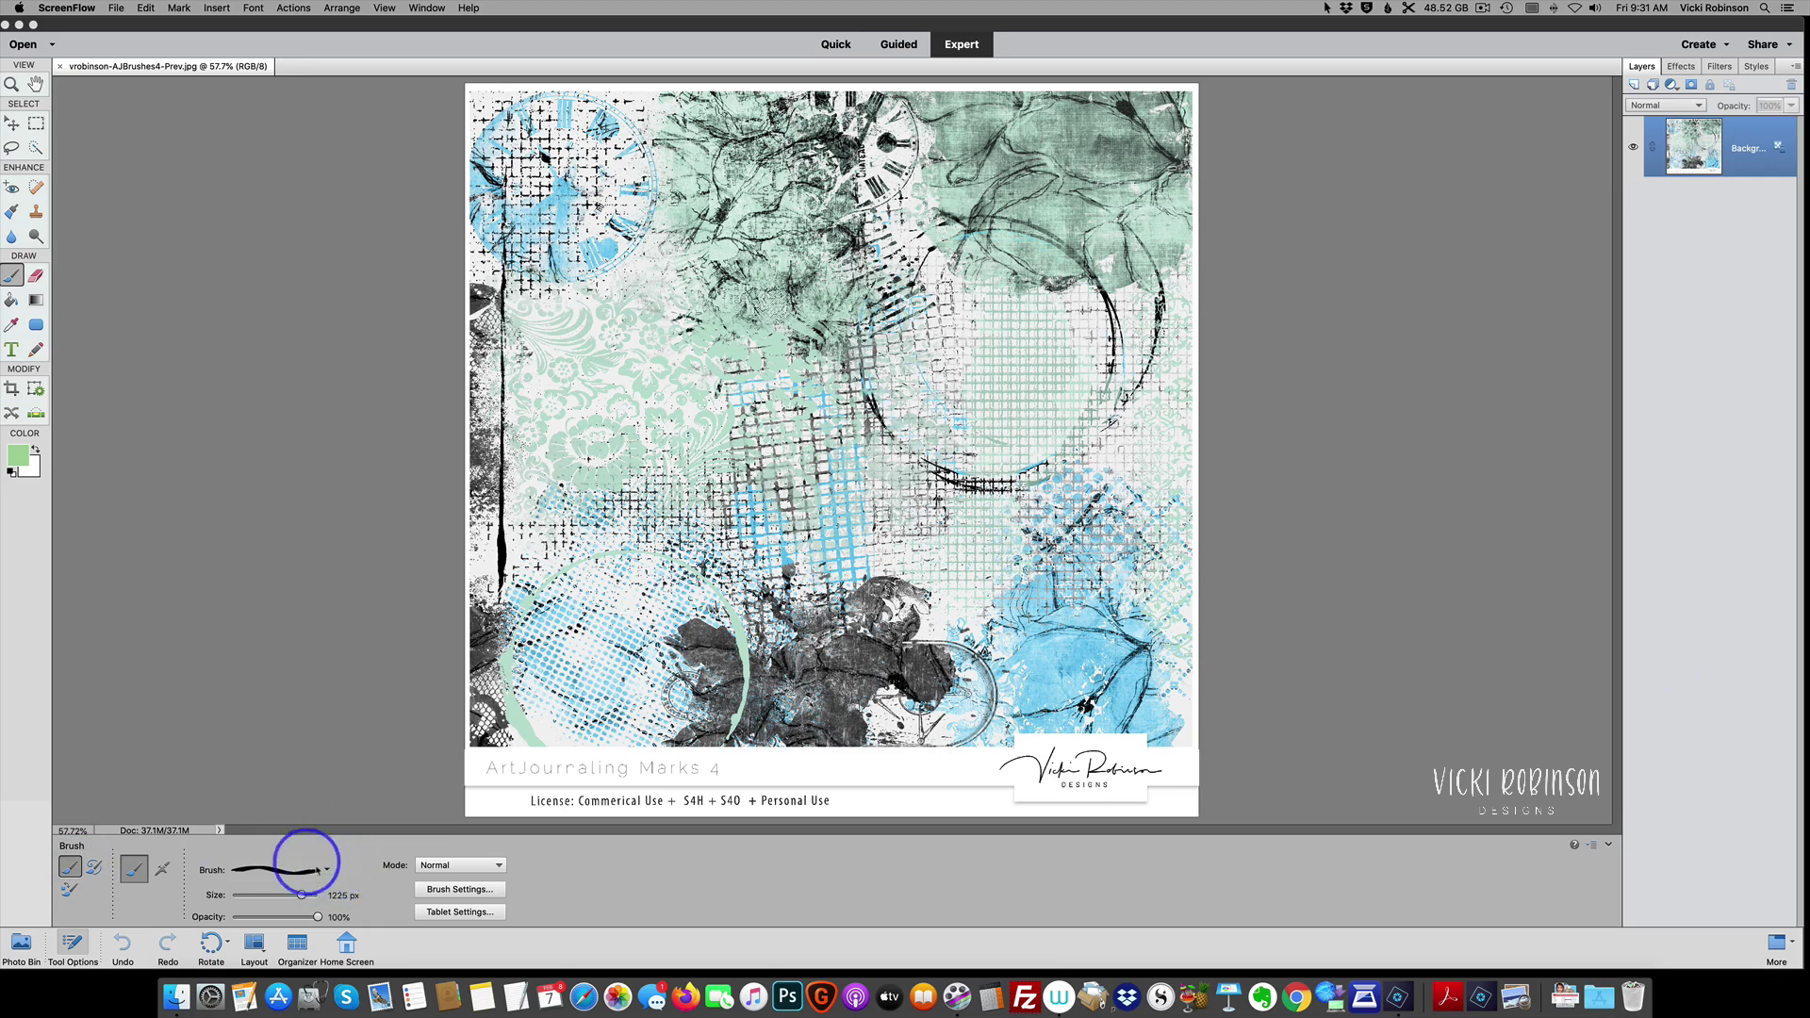
Step: Load vrobinson-AJBrushes4.abr from the Desktop into the brush picker using Load Brushes
left_click(327, 871)
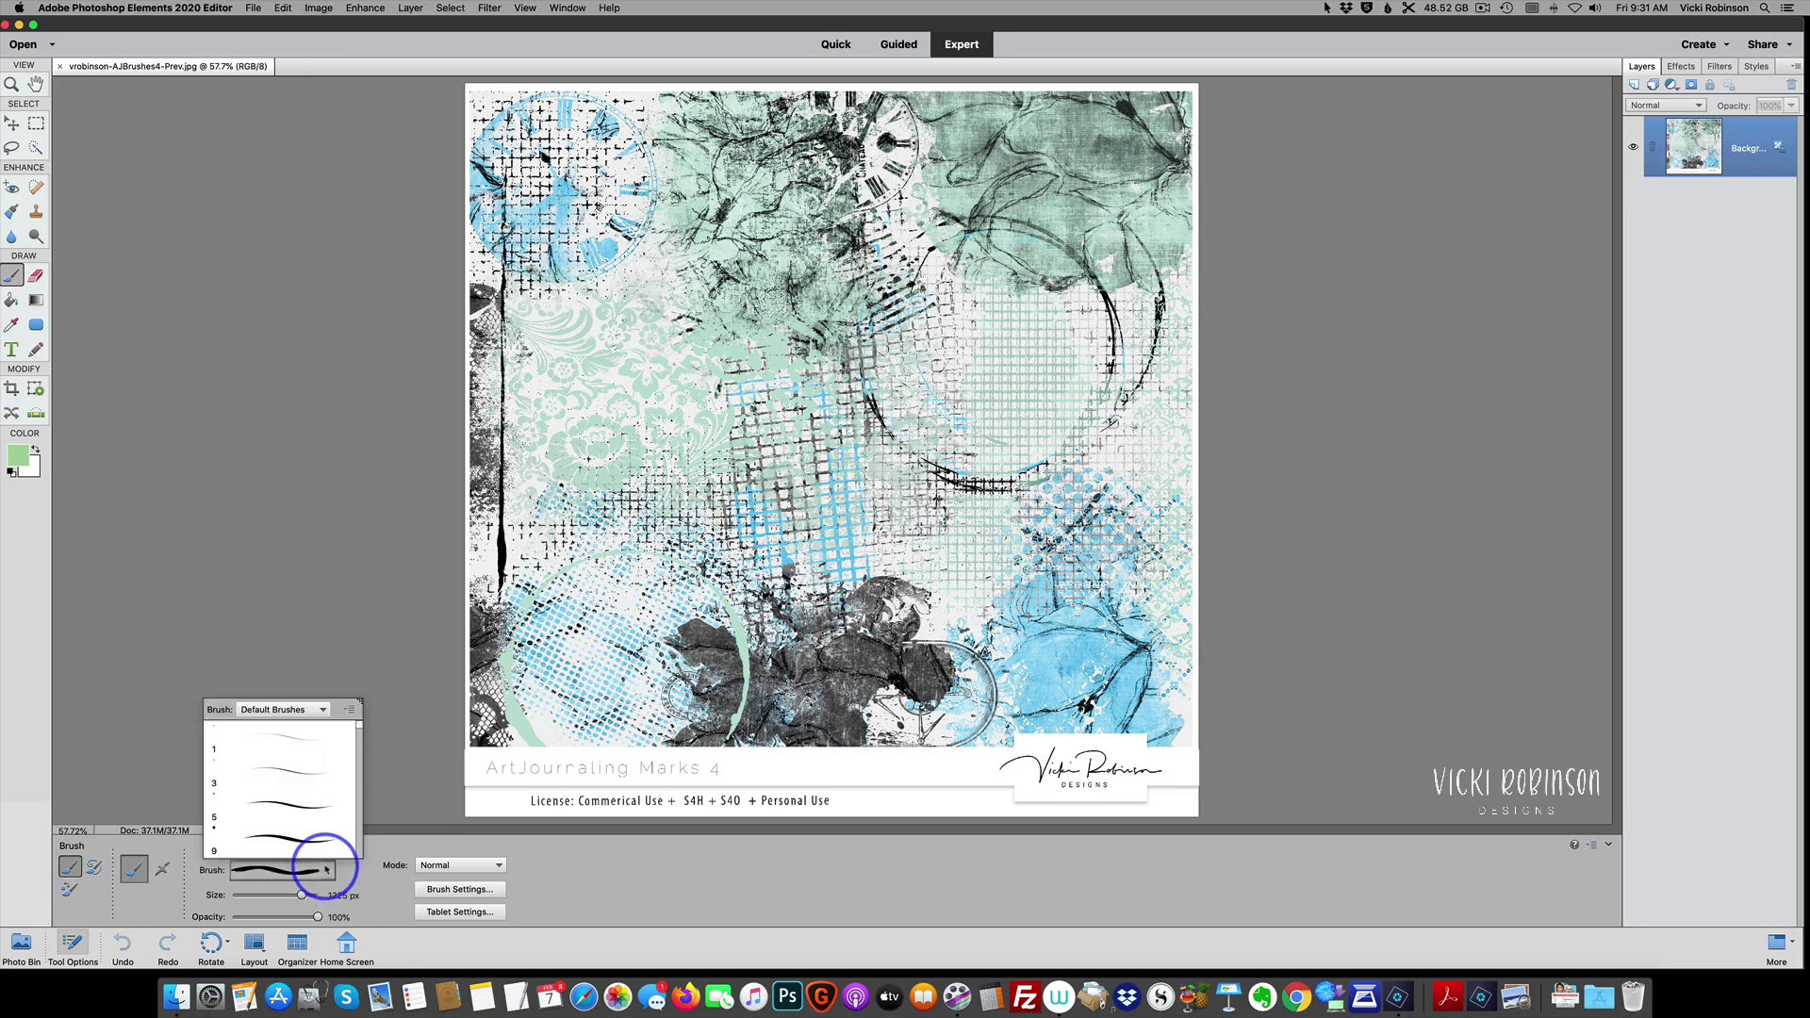
left_click(347, 713)
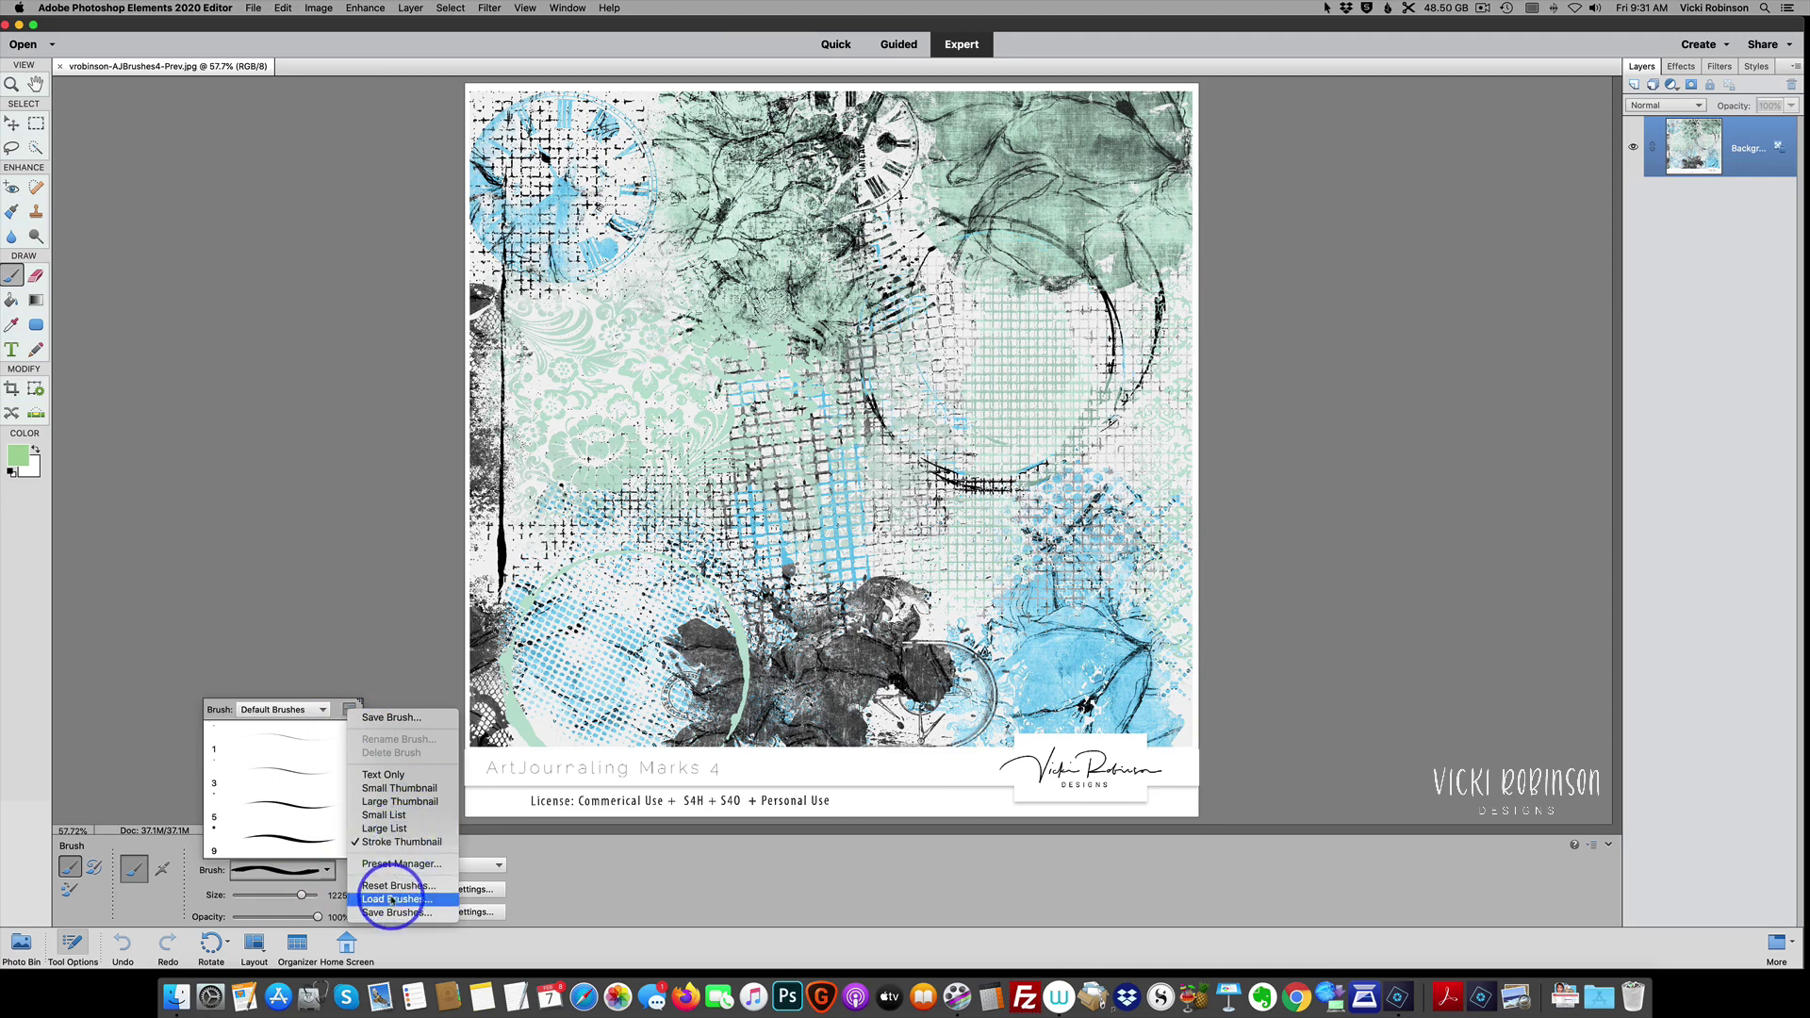
left_click(391, 899)
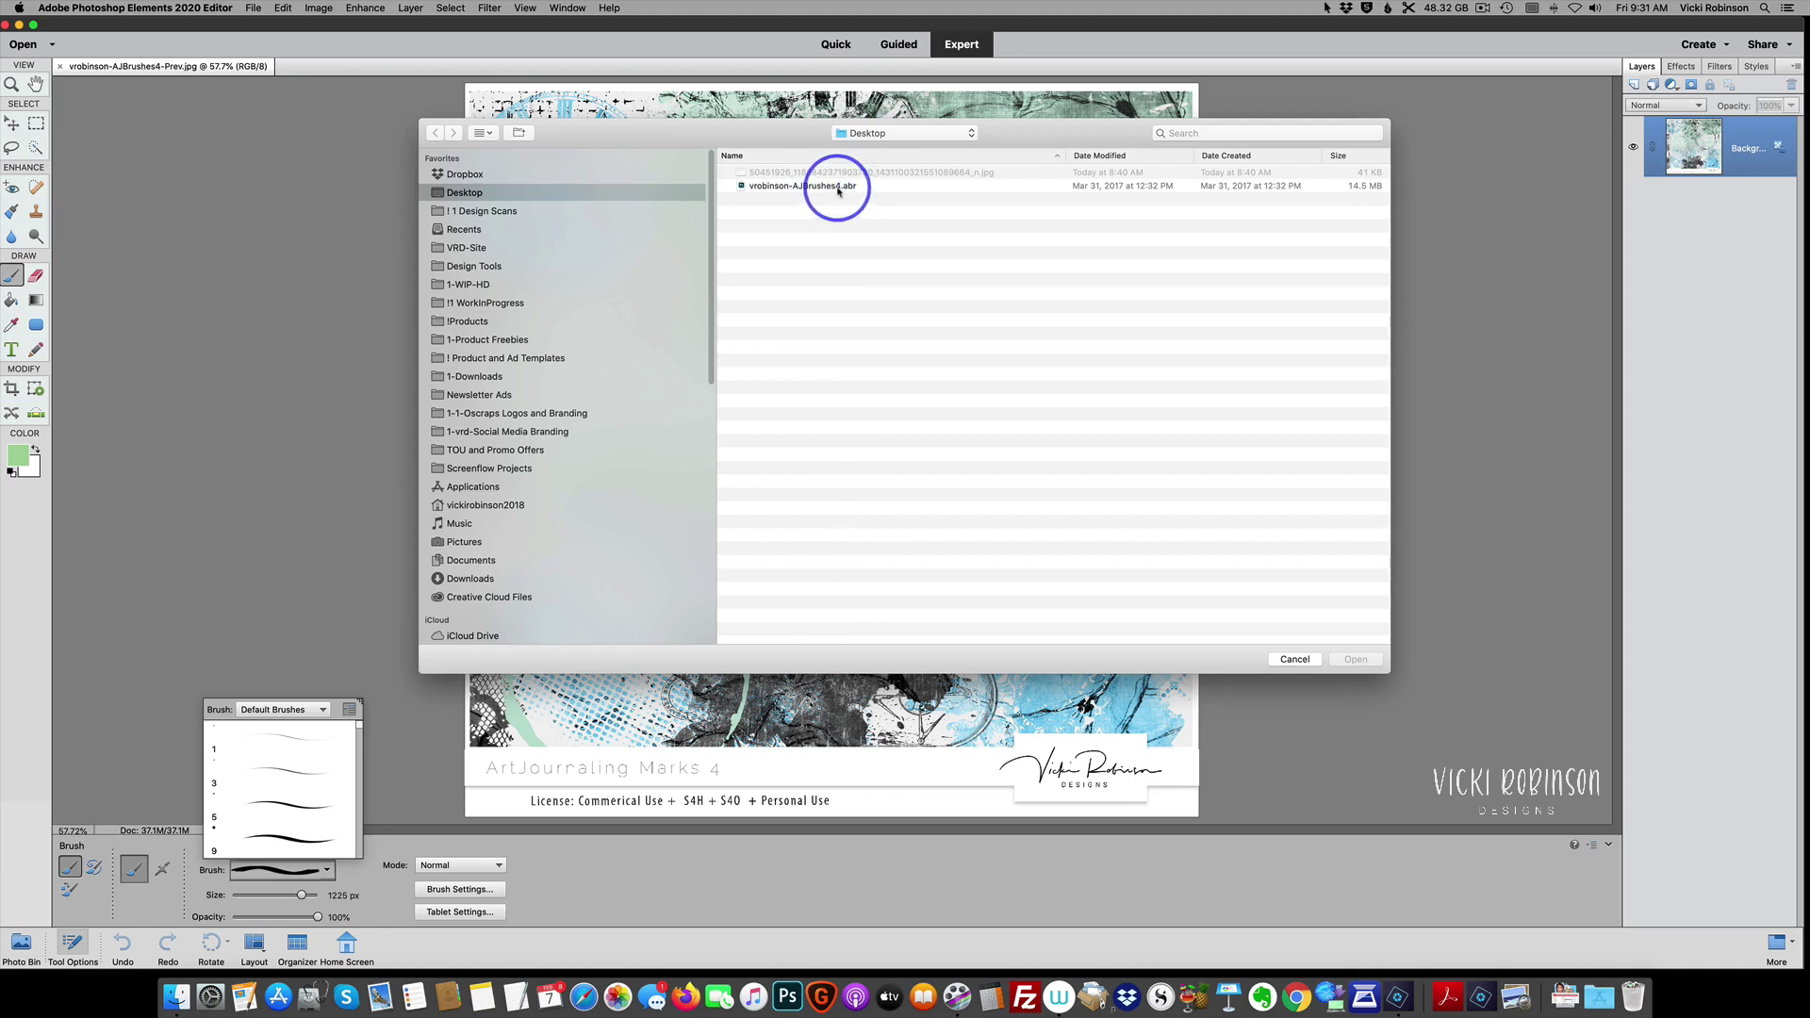
left_click(842, 192)
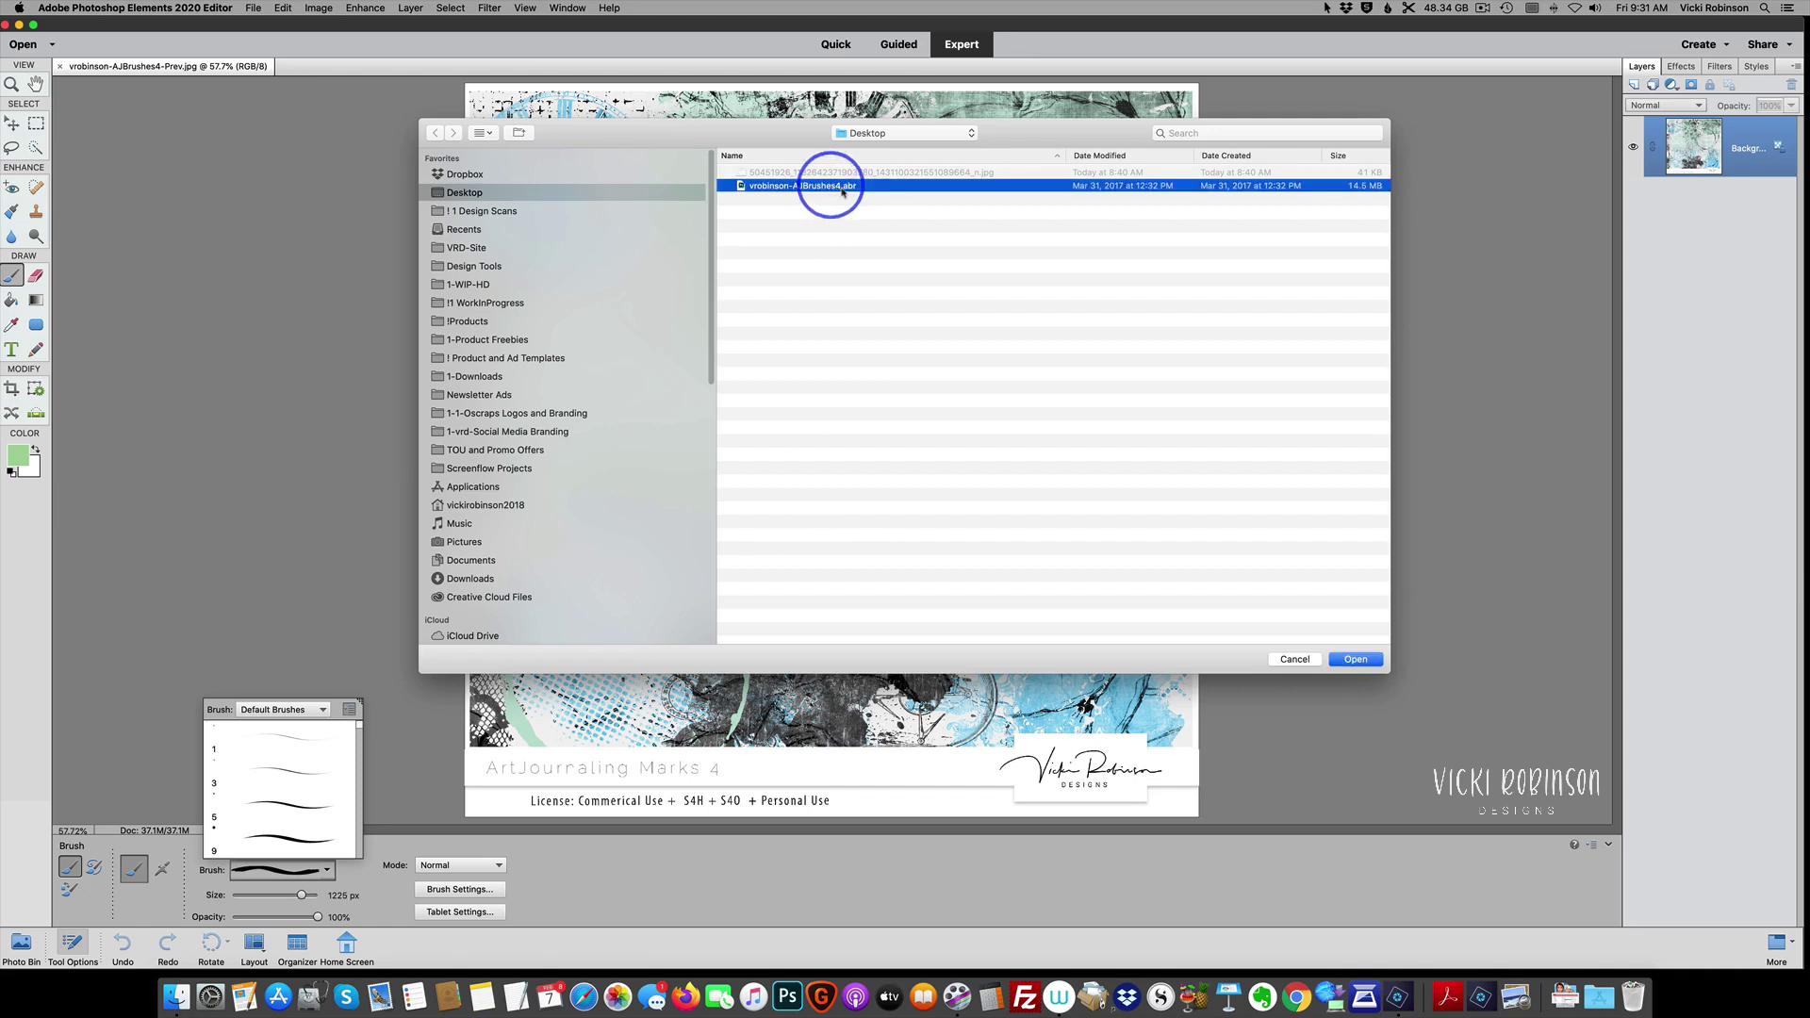
left_click(1354, 659)
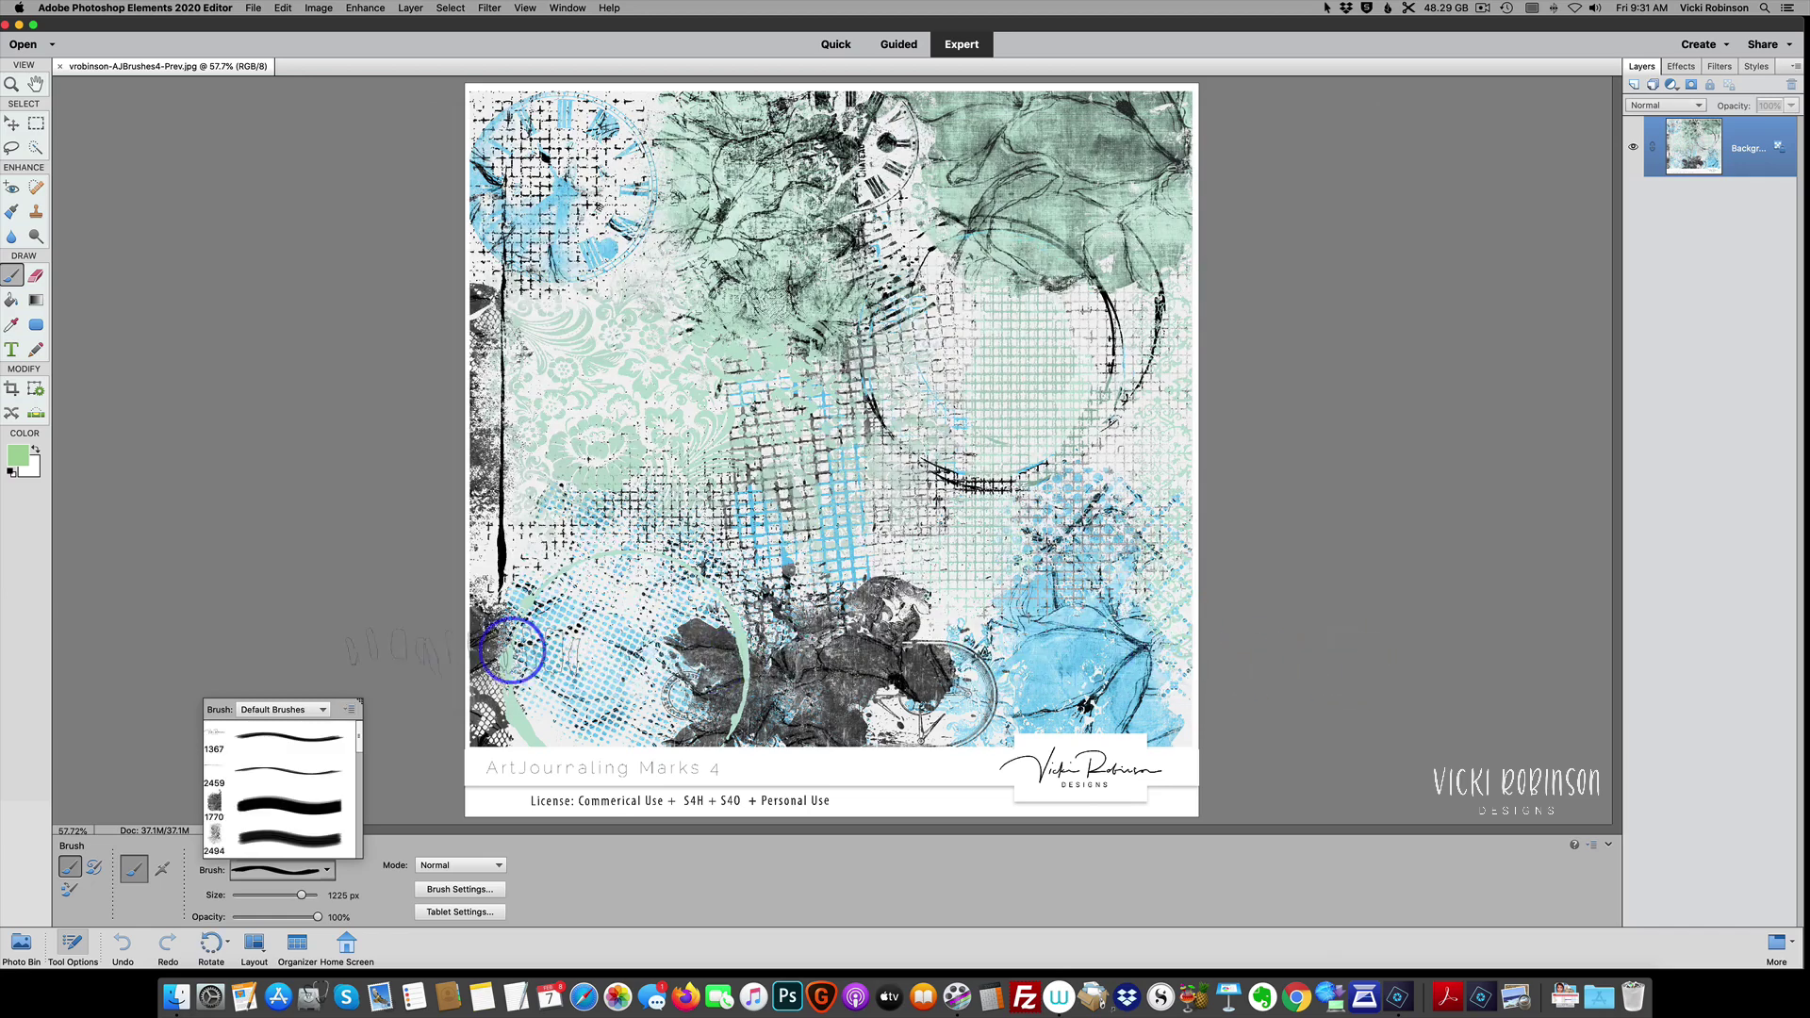
Step: Switch the brush set to Artistic Brushes, then back to Default Brushes
mouse_move(356, 731)
left_mouse_down()
mouse_move(360, 846)
mouse_move(354, 794)
left_mouse_up()
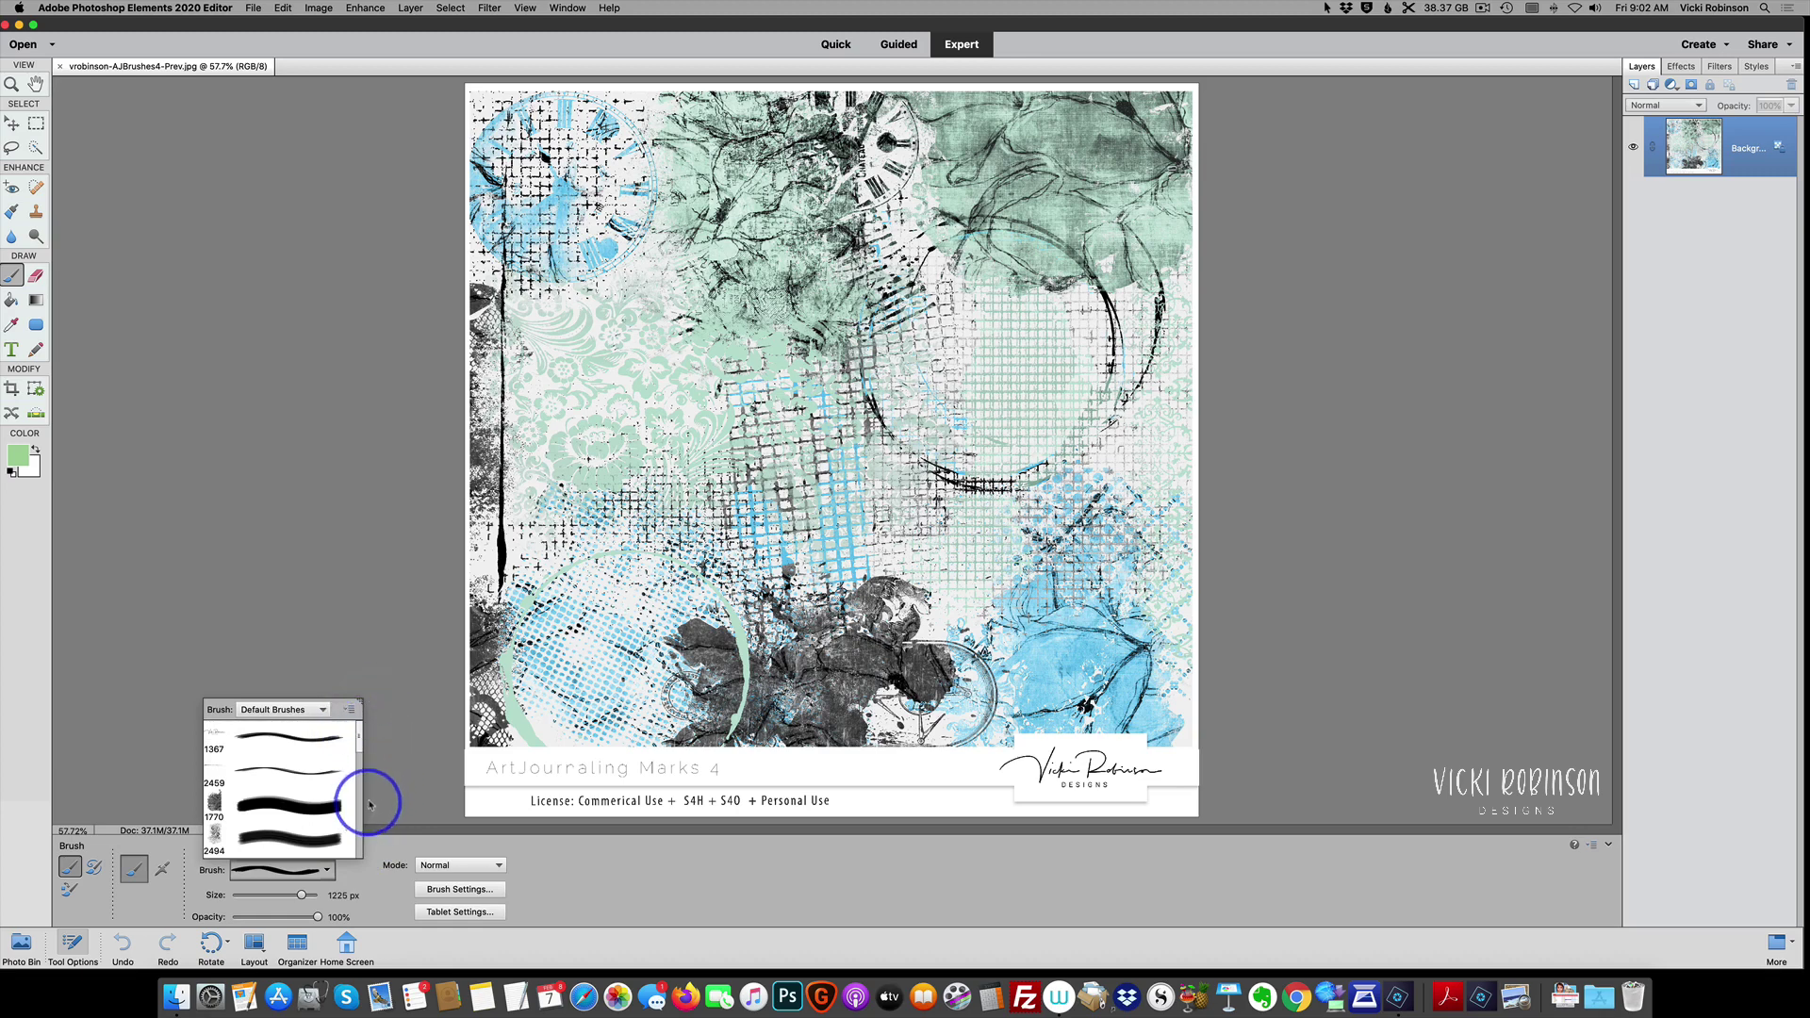
left_click(324, 709)
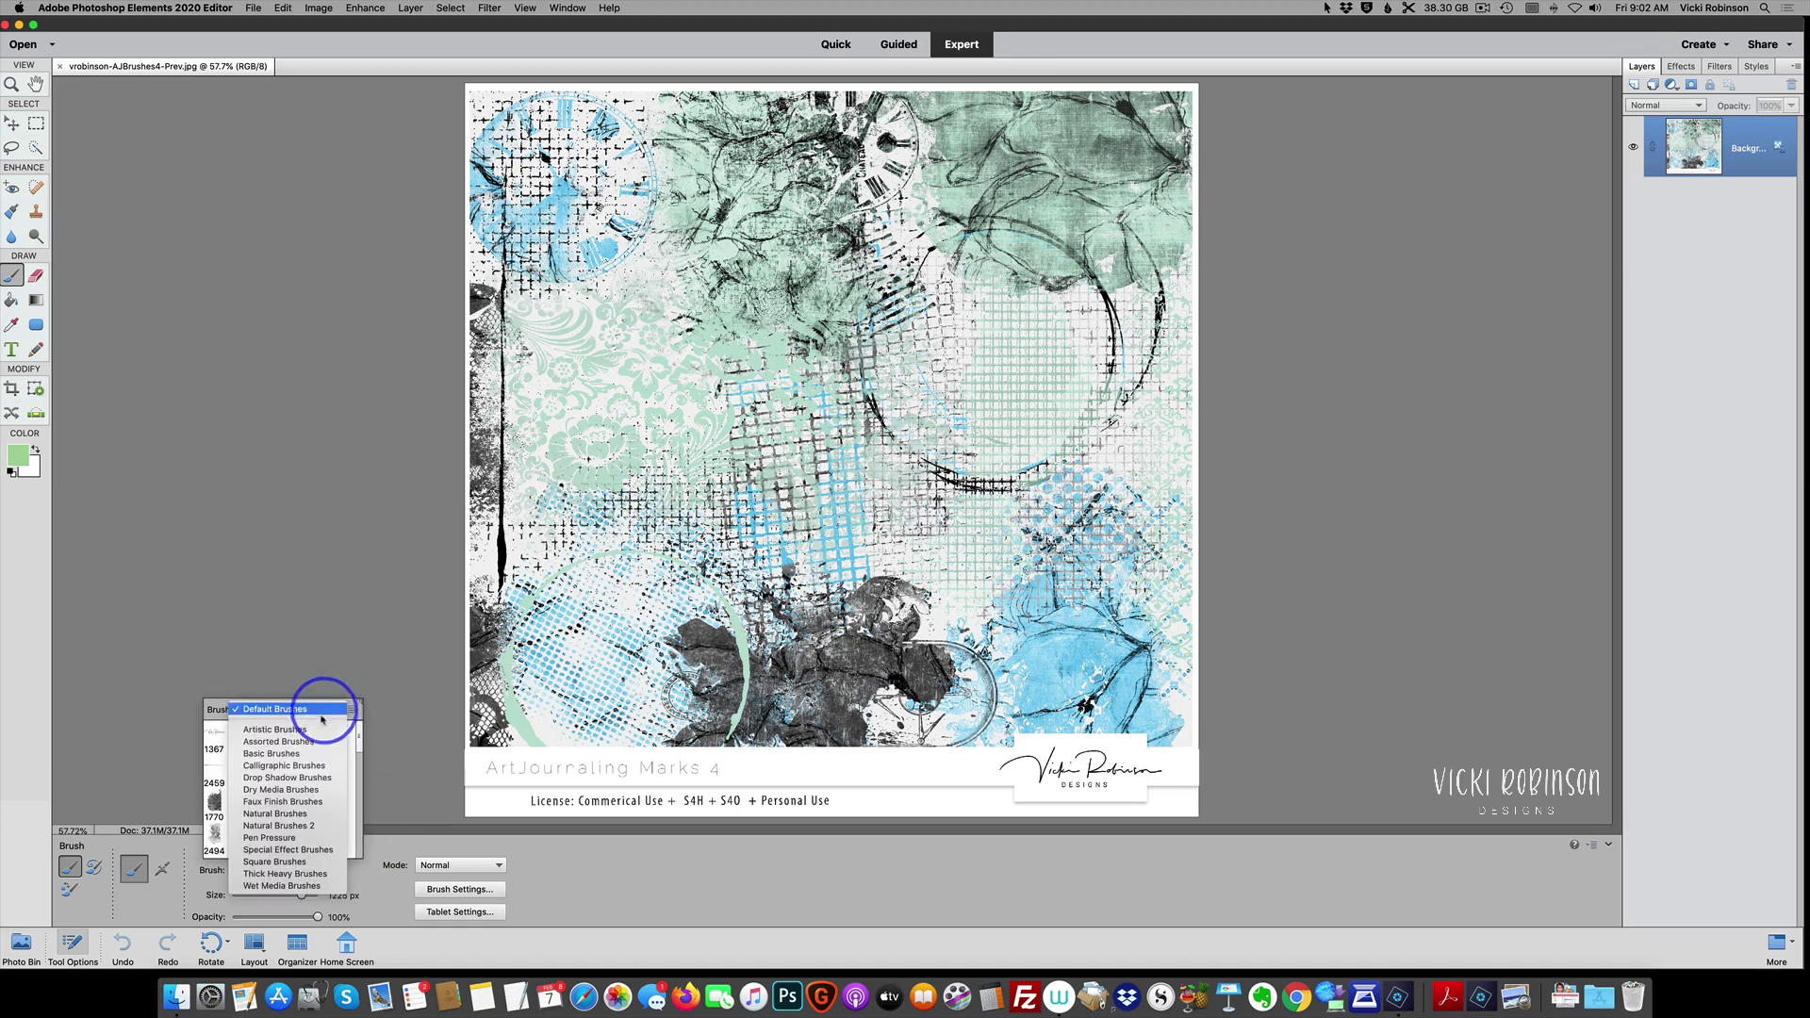
left_click(305, 728)
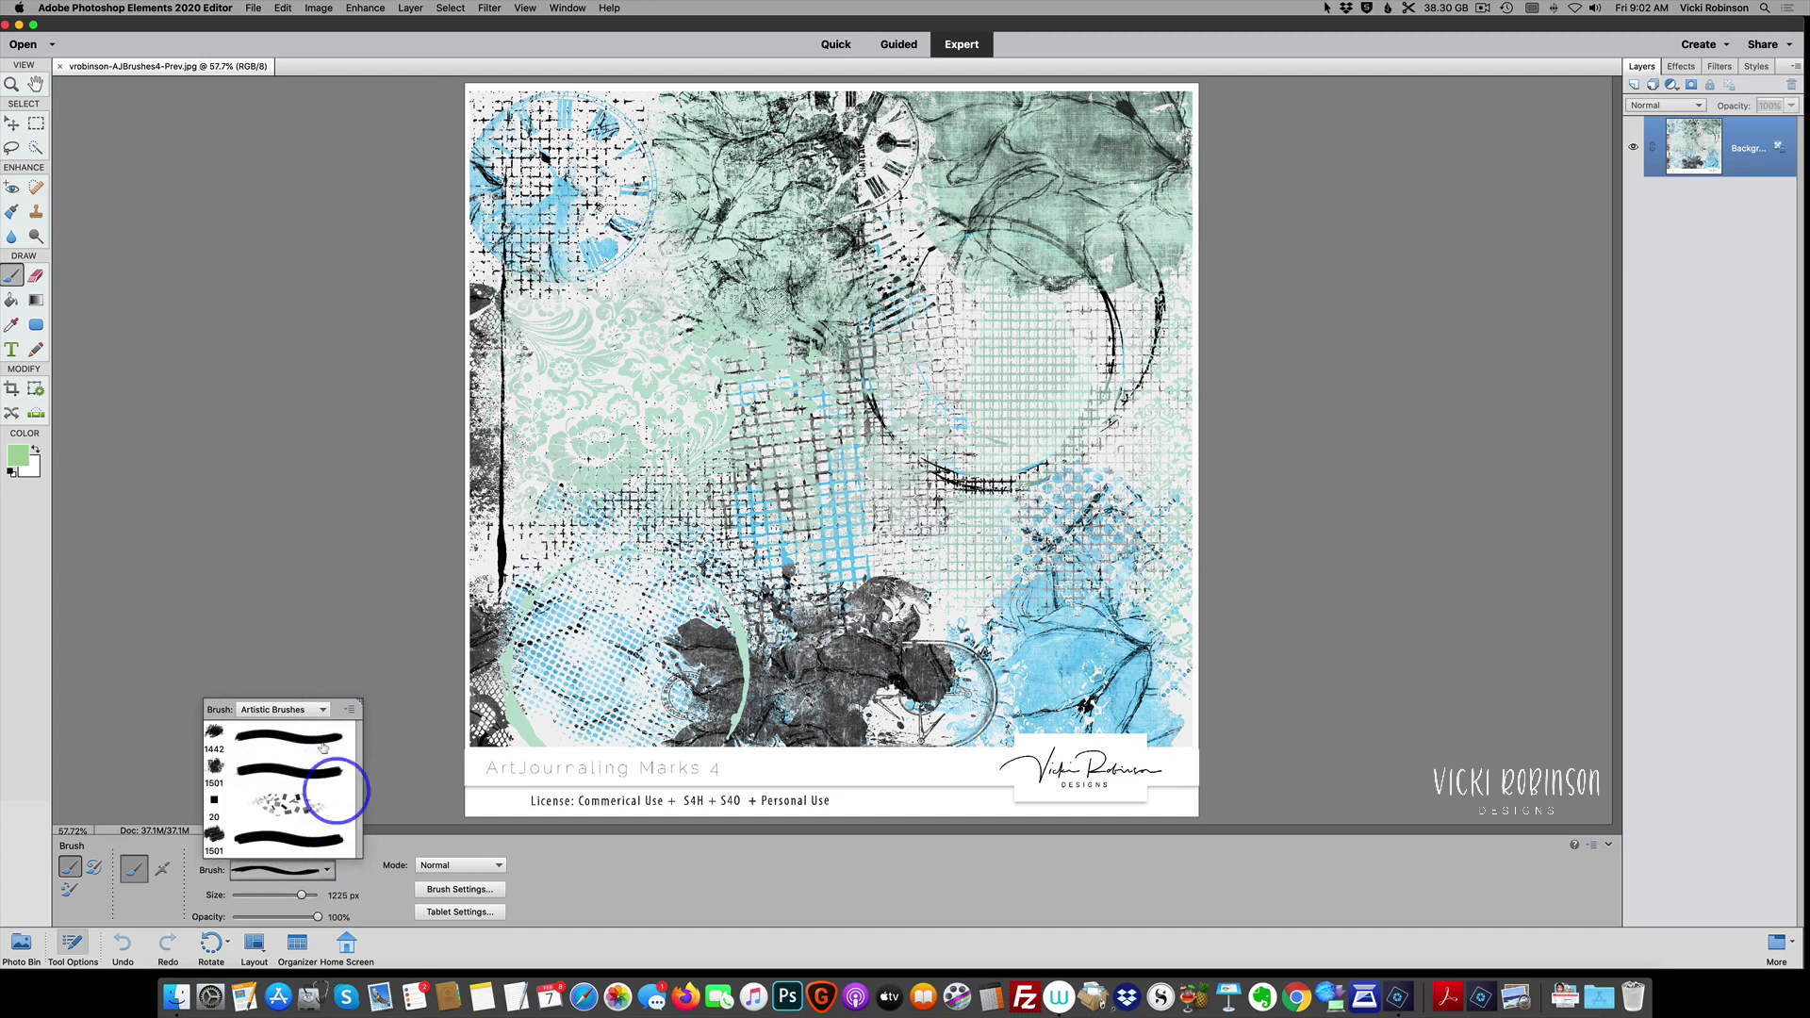
left_click(314, 708)
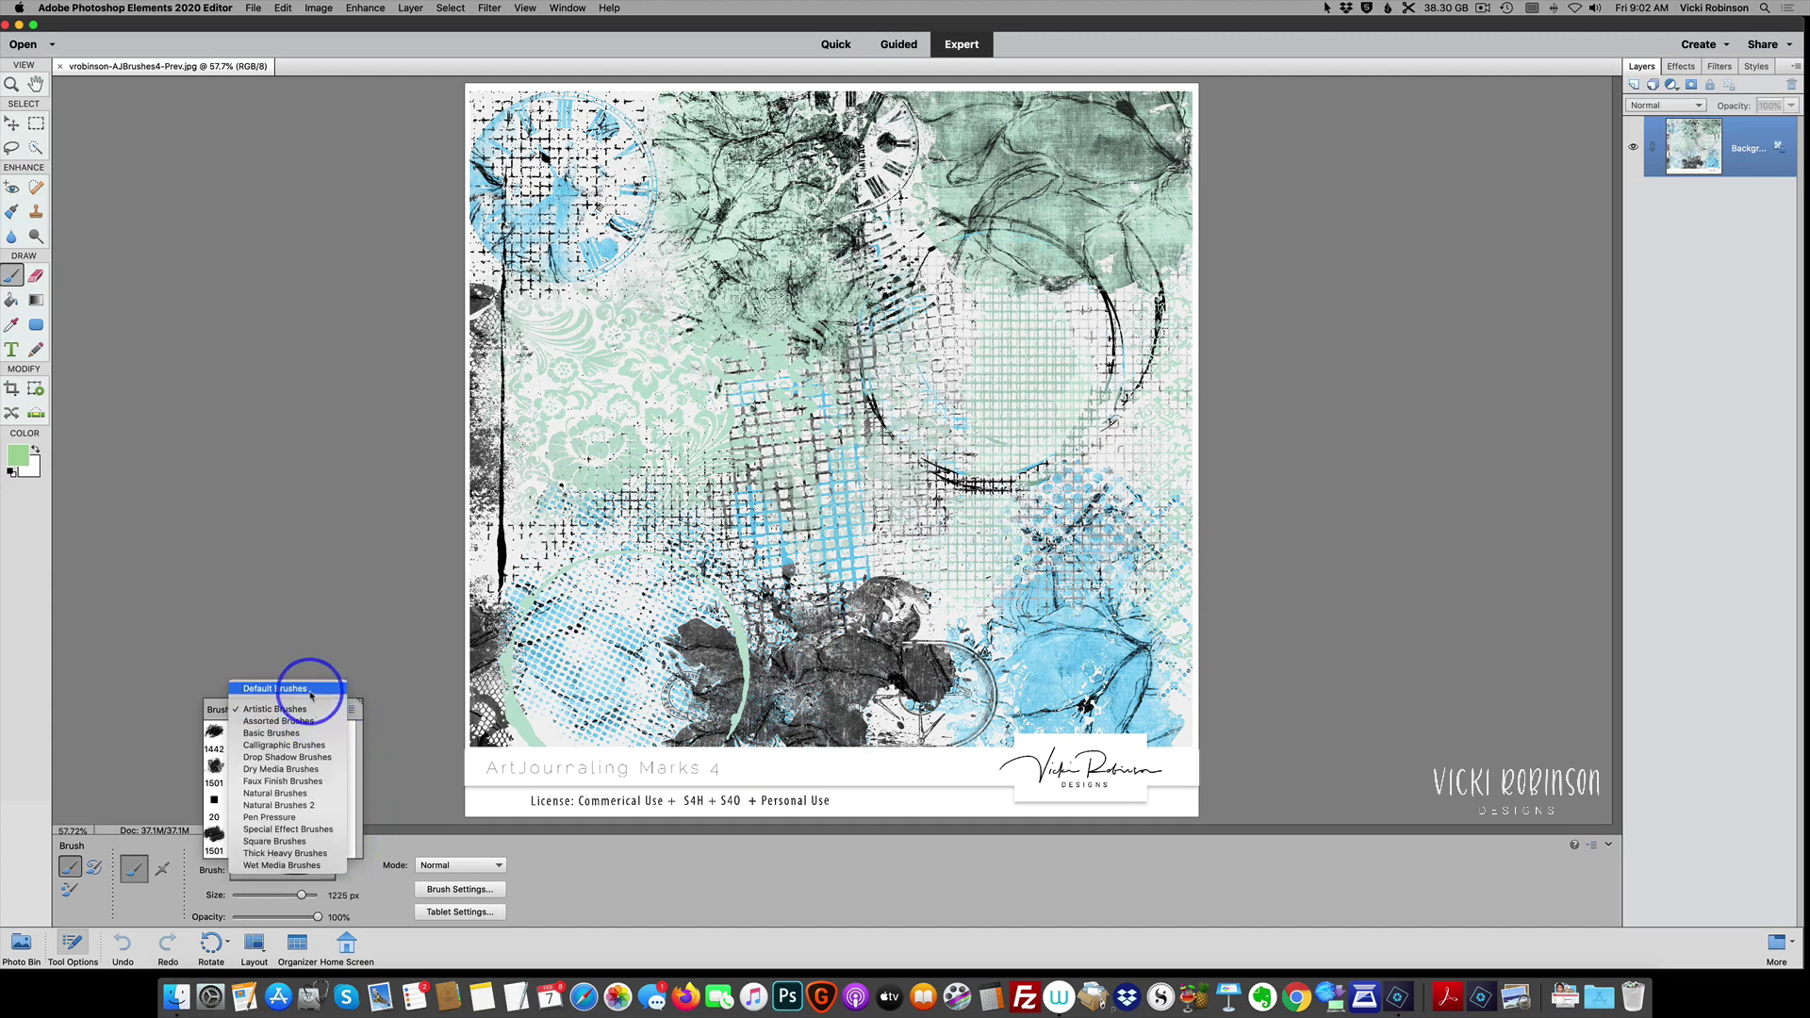
left_click(309, 689)
Step: Switch the brush picker to Artistic Brushes again and close the set list
mouse_move(357, 731)
left_mouse_down()
mouse_move(355, 856)
mouse_move(351, 714)
left_mouse_up()
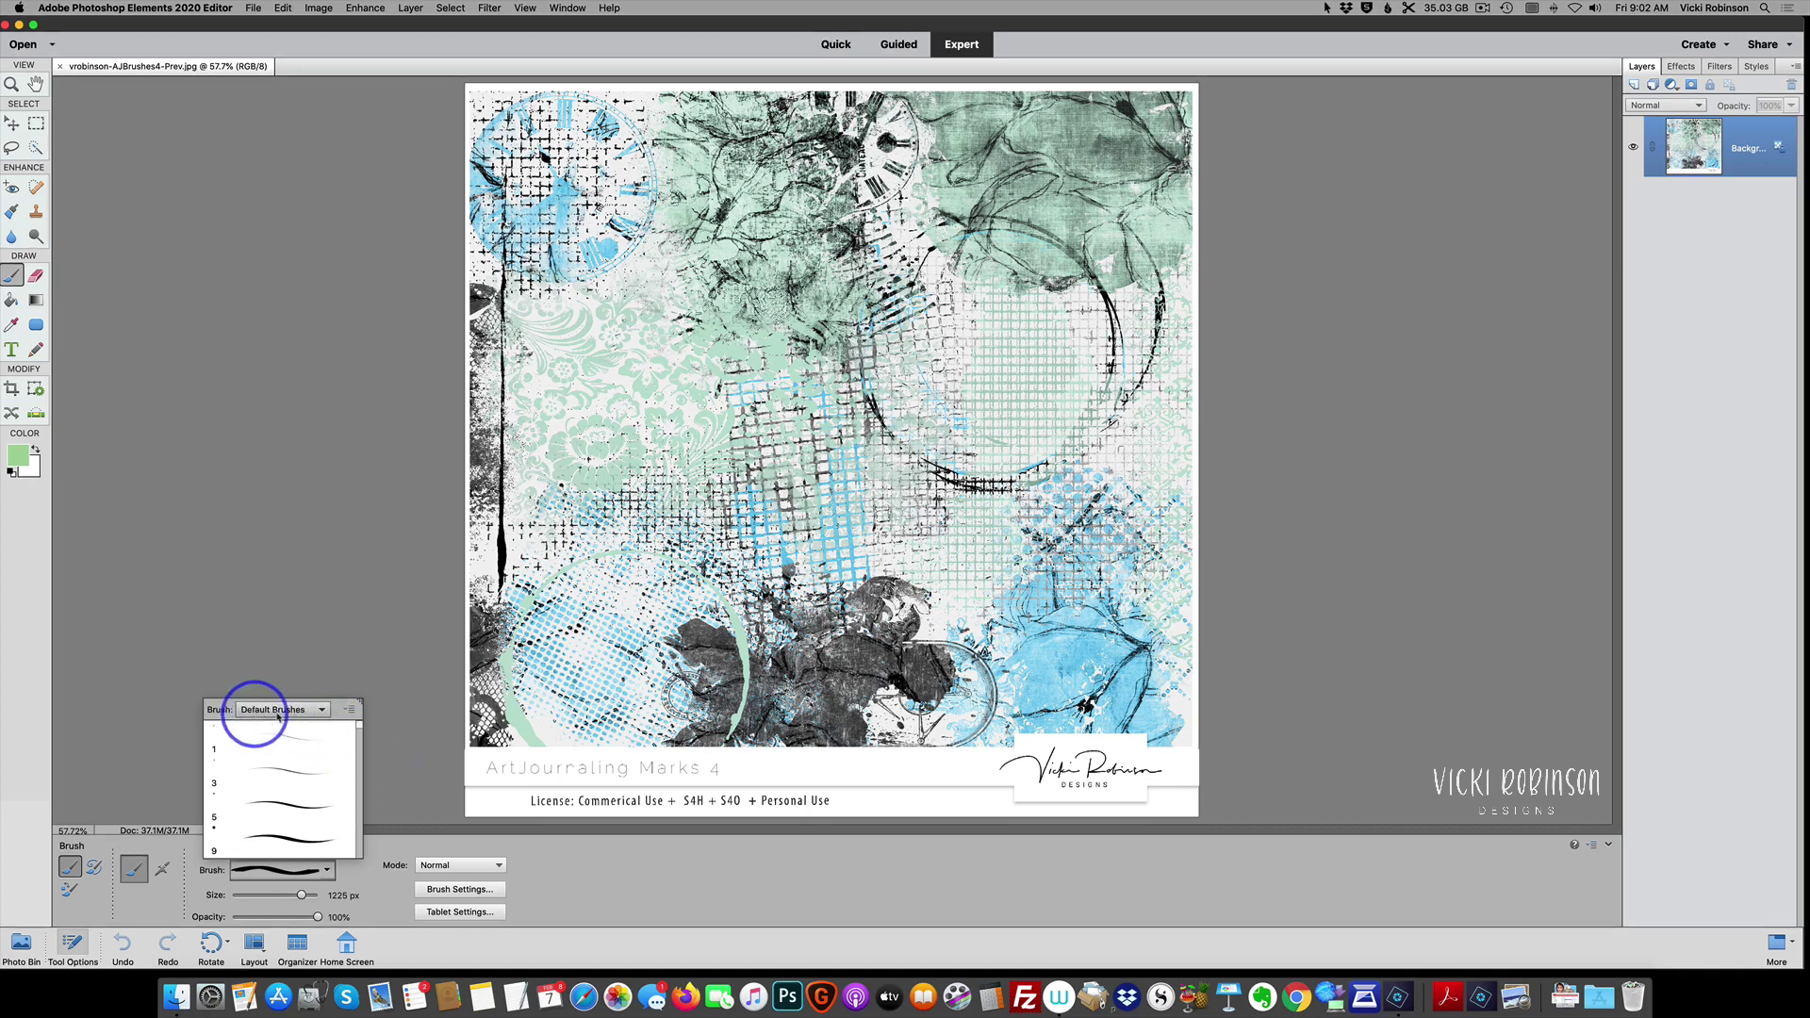
left_click(320, 711)
left_click(321, 713)
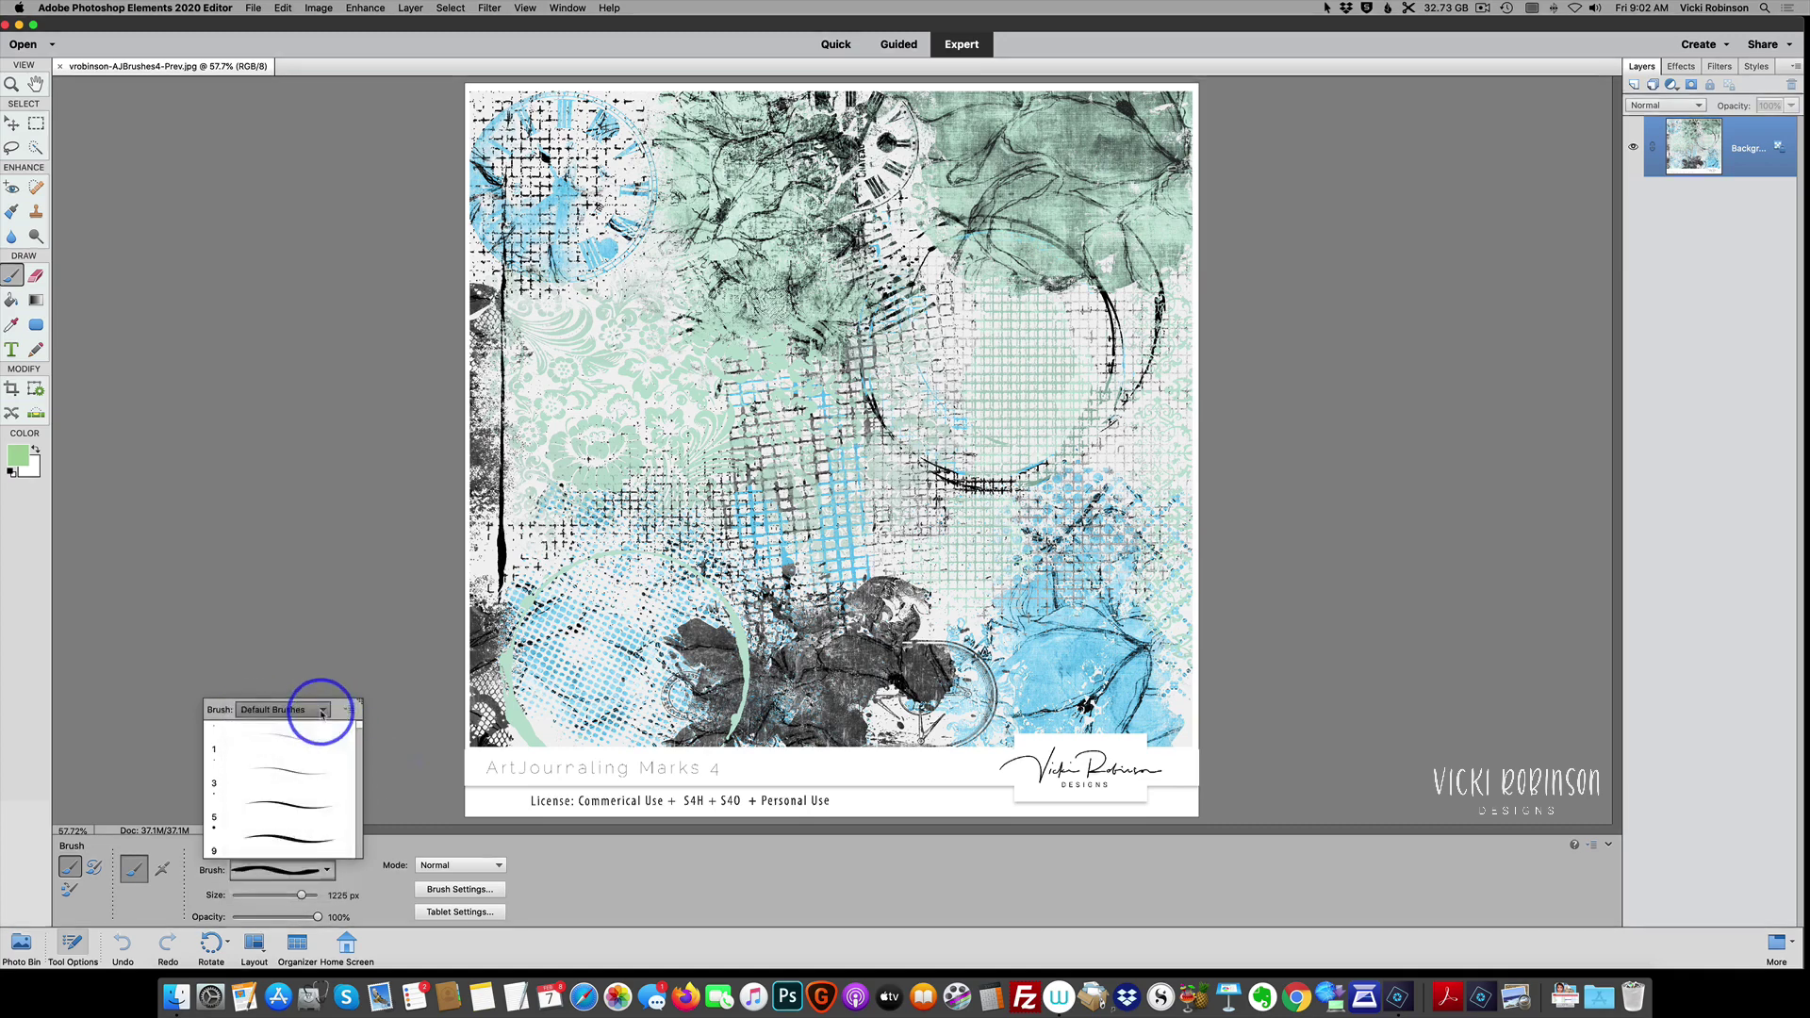
left_click(322, 714)
left_click(322, 721)
left_click(321, 712)
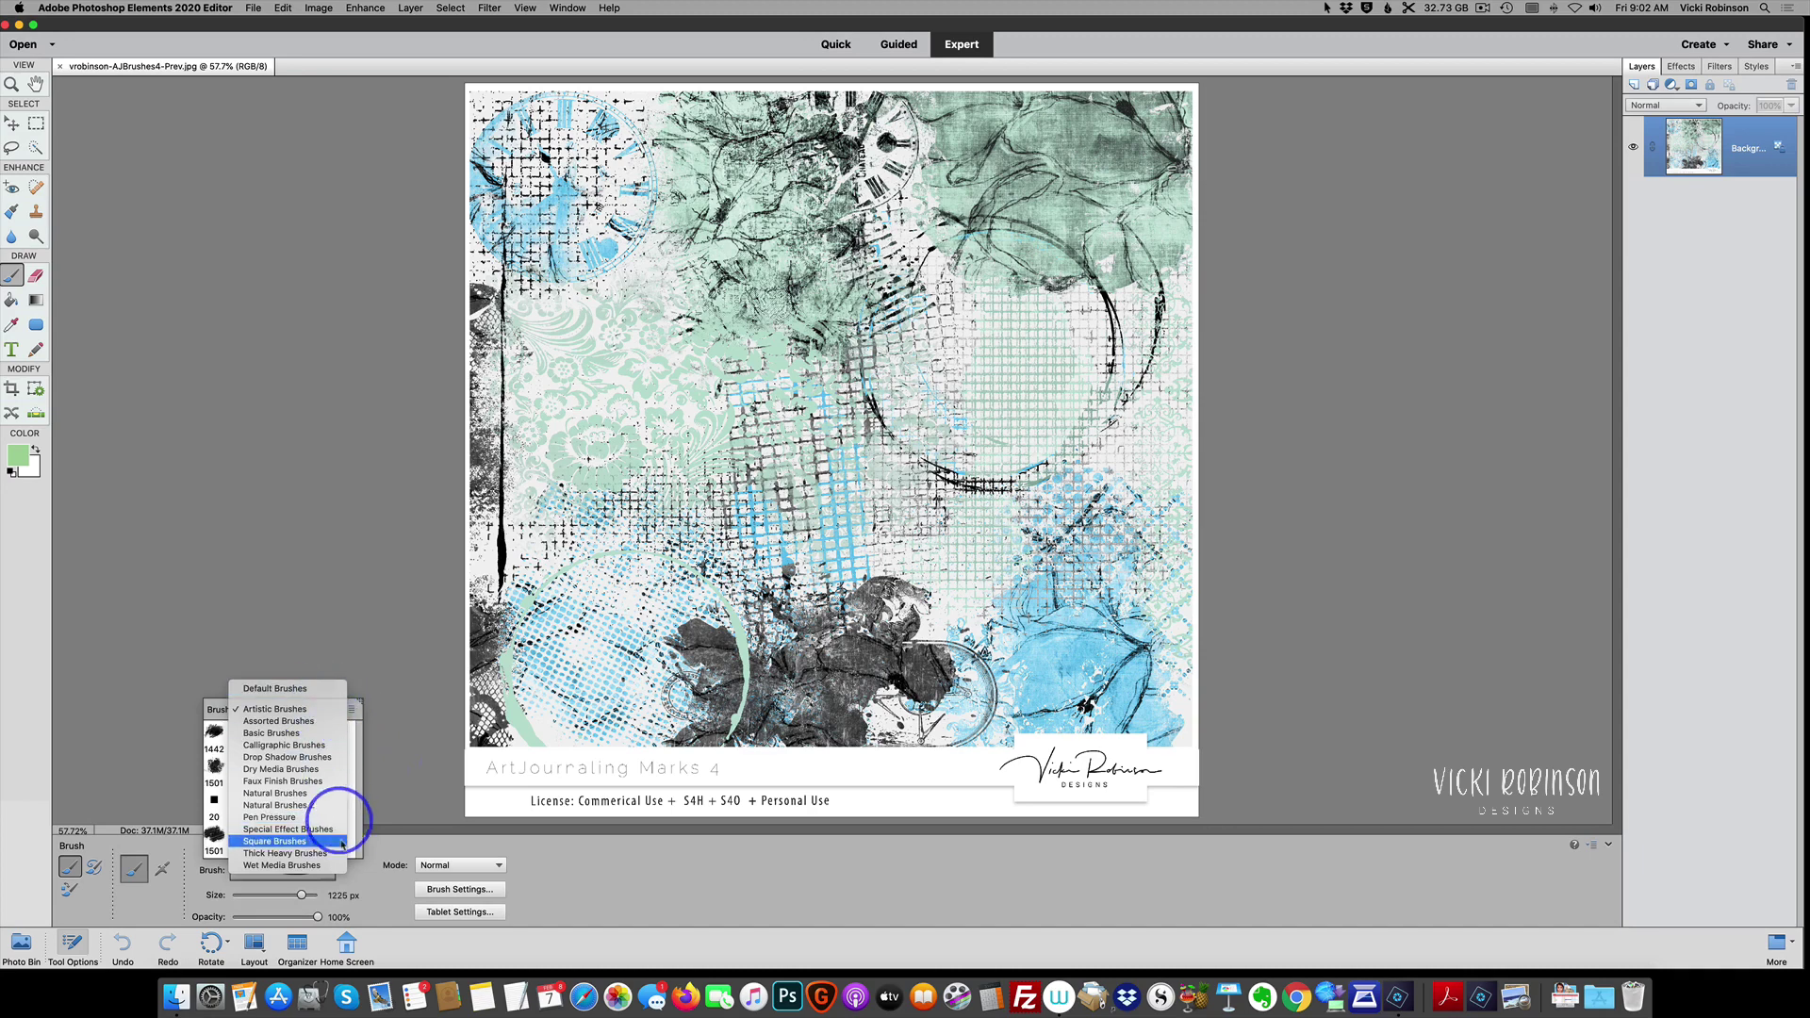
left_click(358, 711)
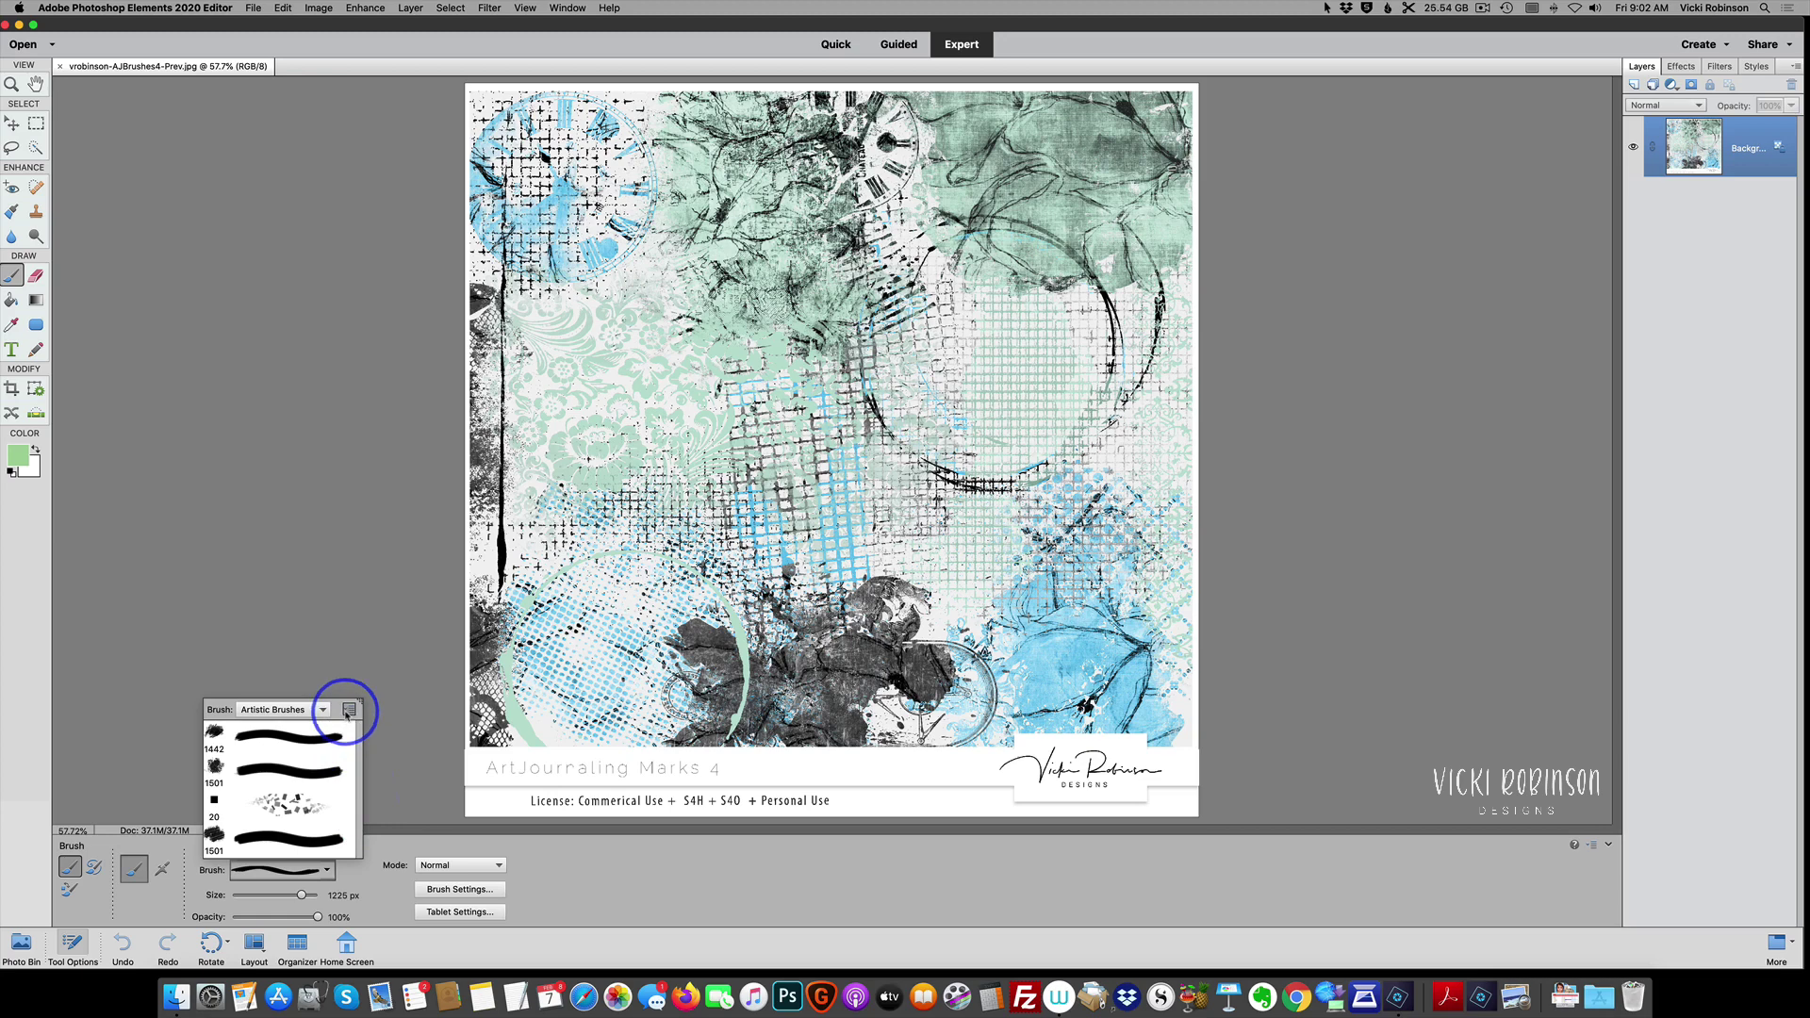
Step: Open the brush Preset Manager from the picker menu and close it with Done
left_click(348, 713)
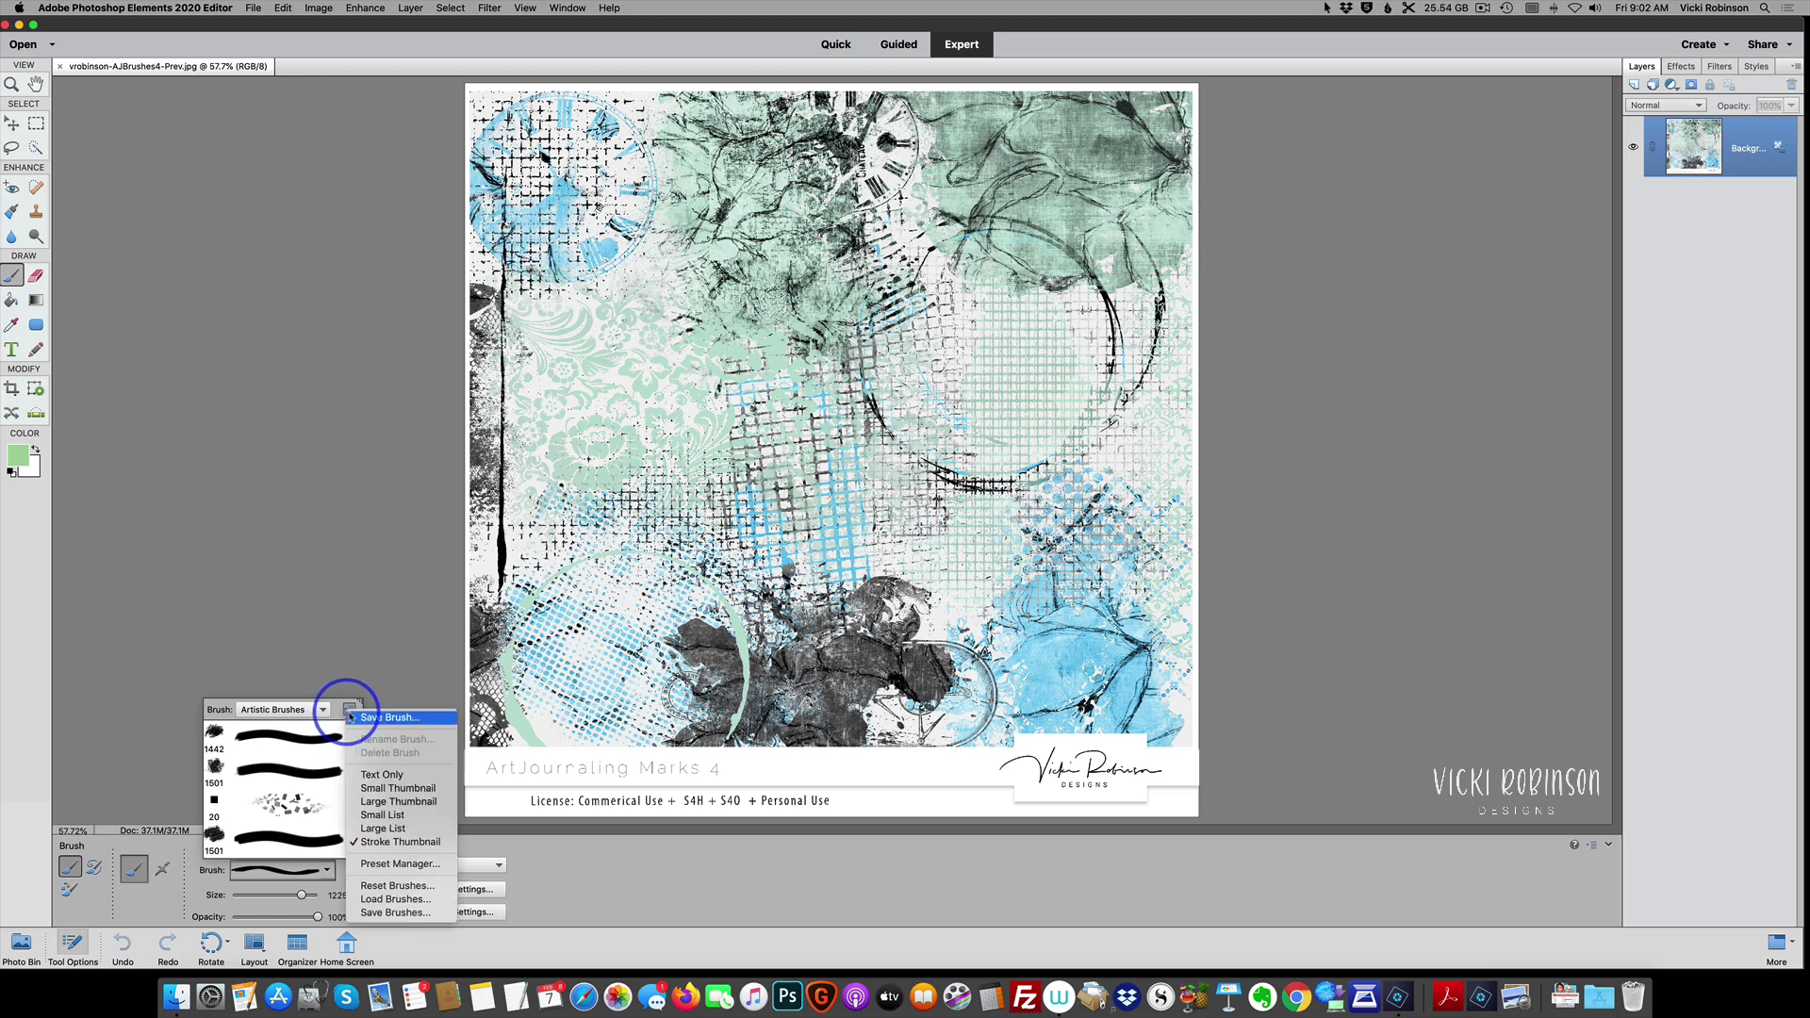
left_click(404, 864)
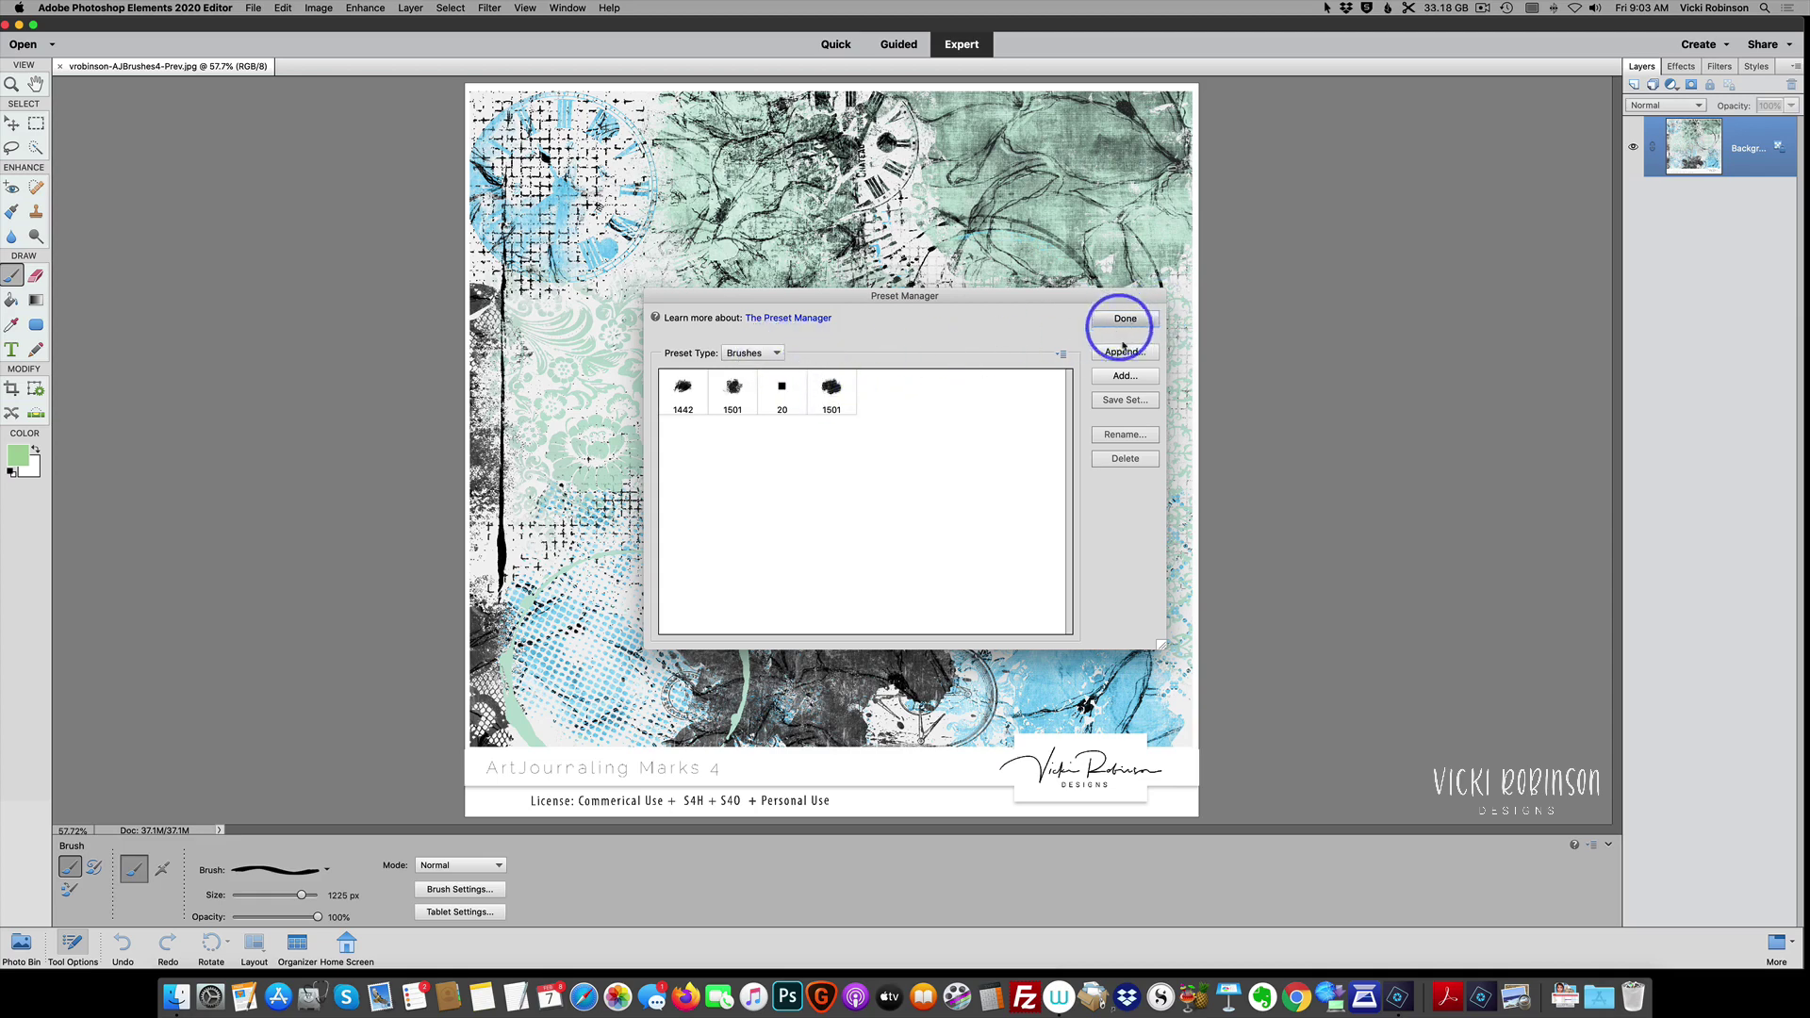
left_click(1124, 319)
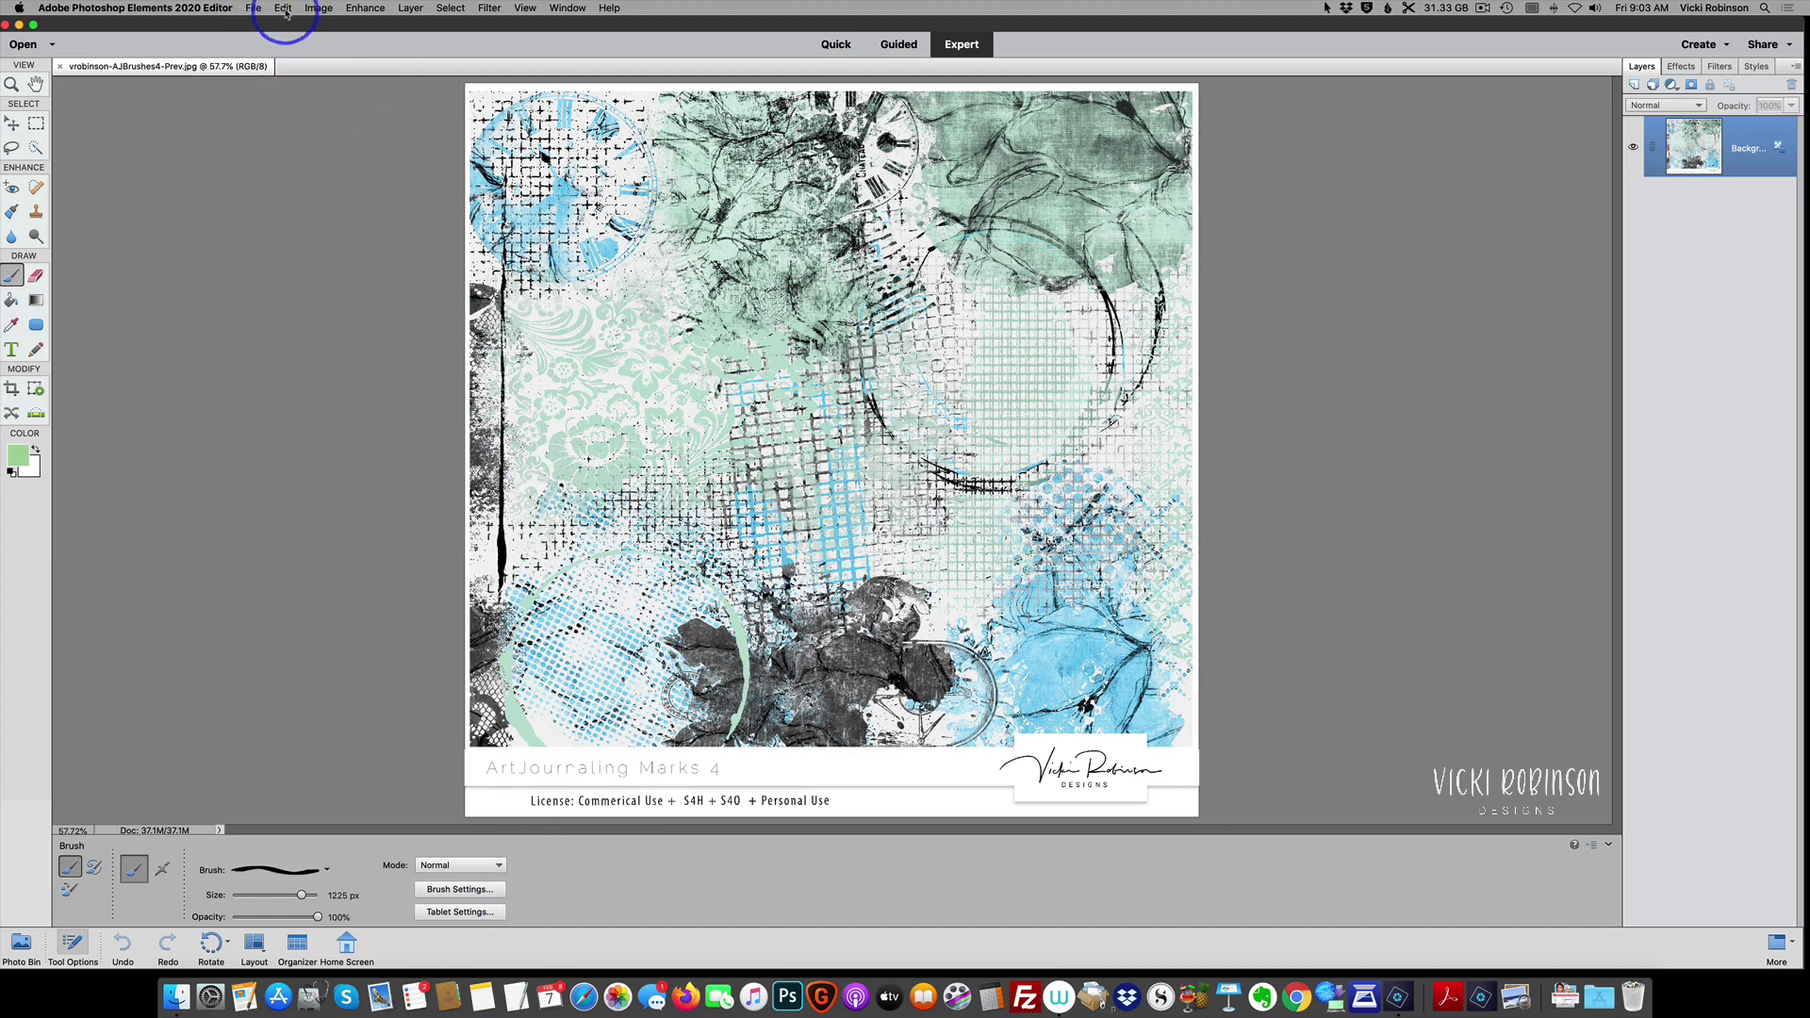
Step: Reopen the Preset Manager via Edit > Preset Manager and shift the dialog left
left_click(284, 10)
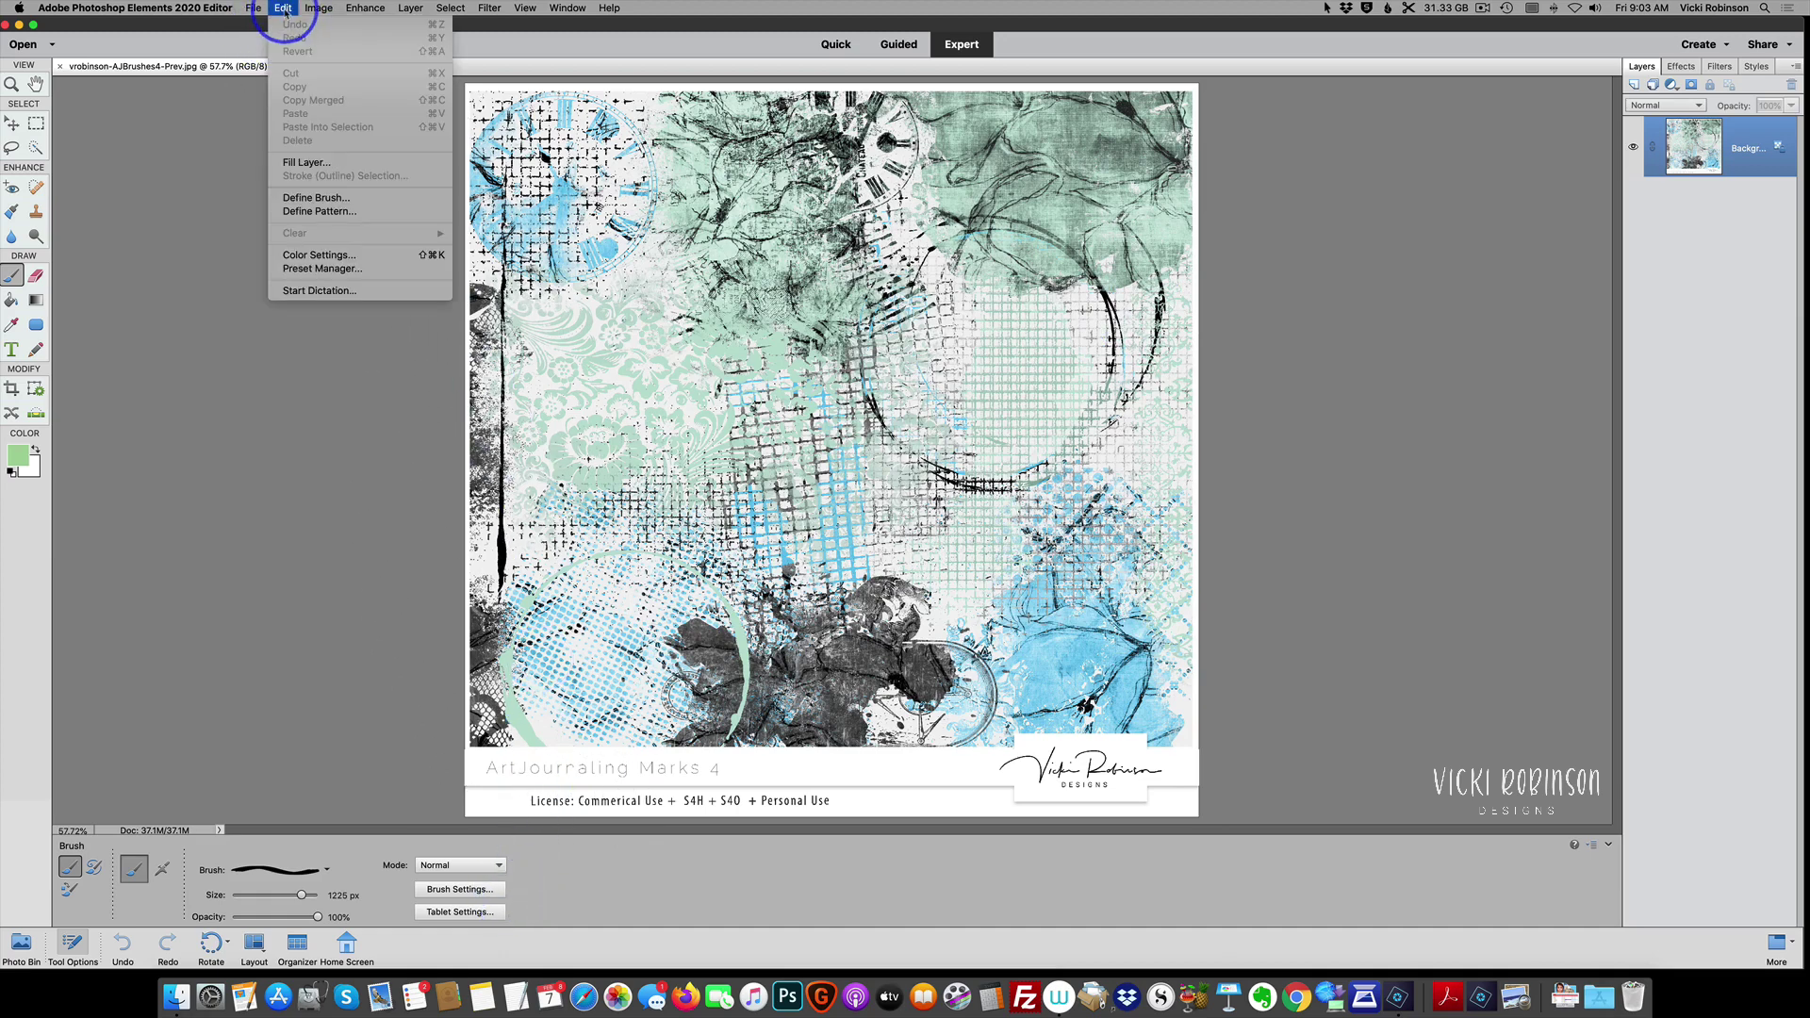
left_click(322, 270)
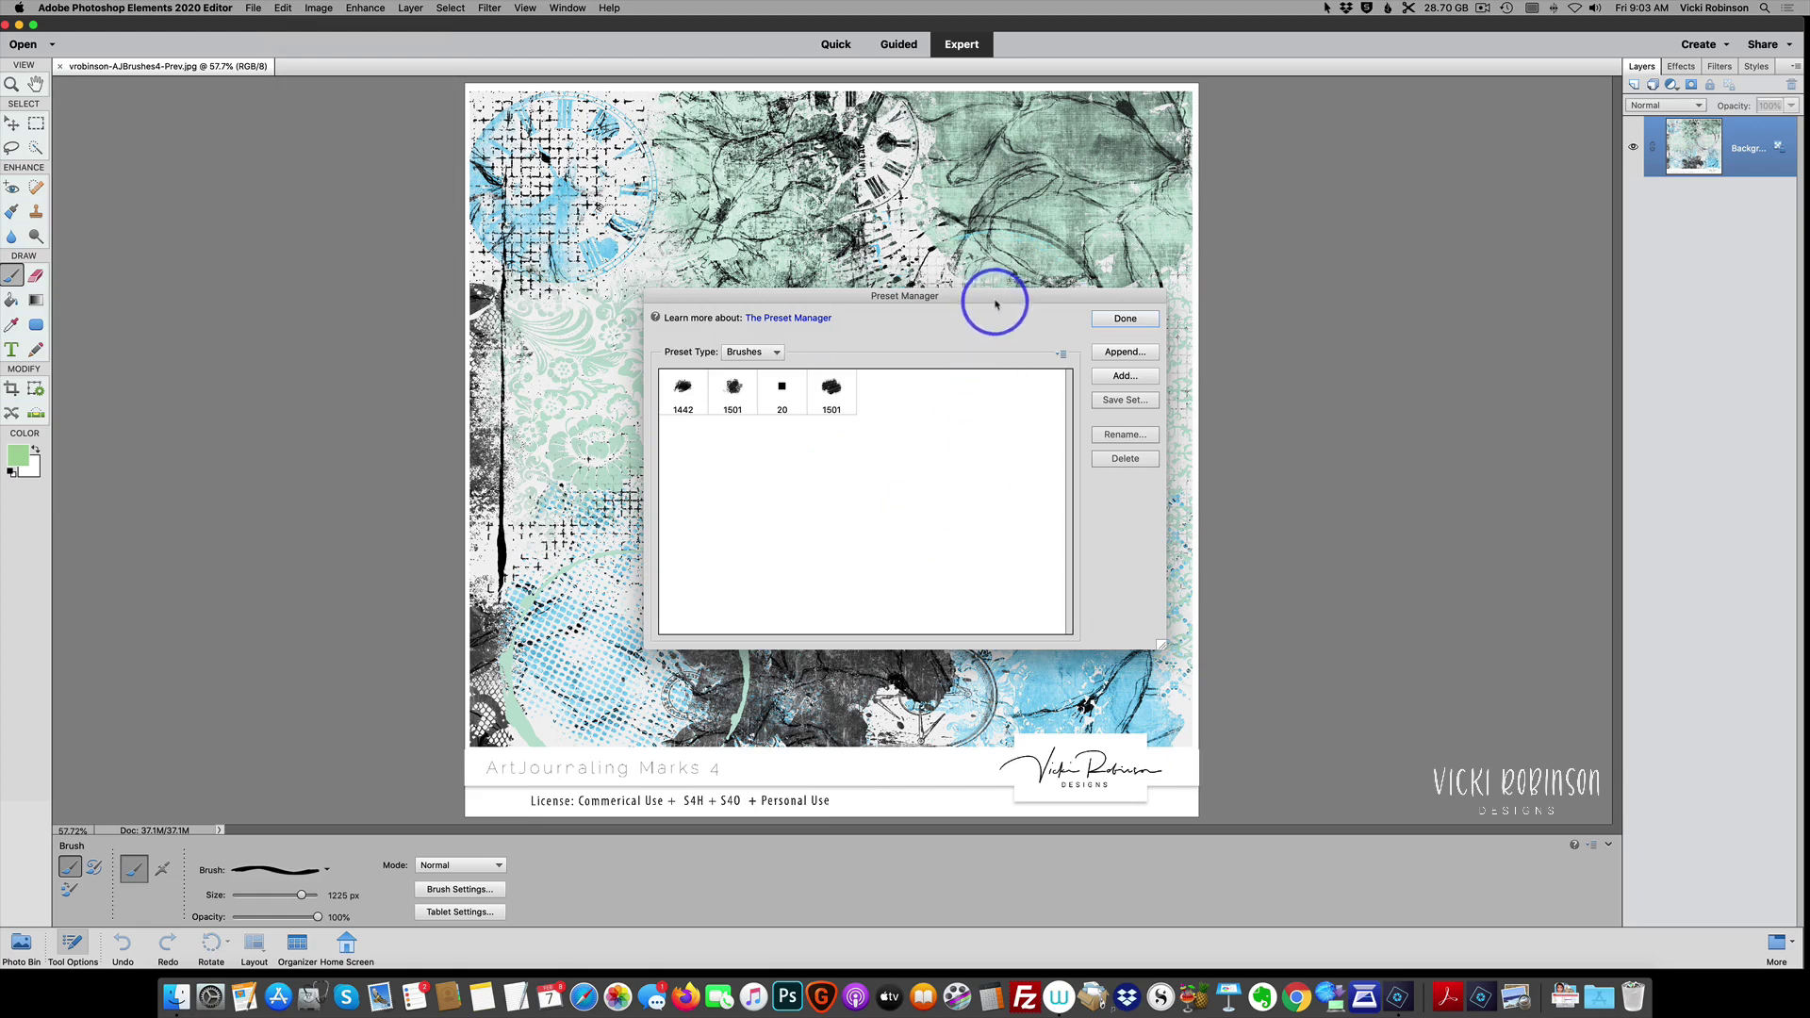
left_click_drag(998, 296, 896, 297)
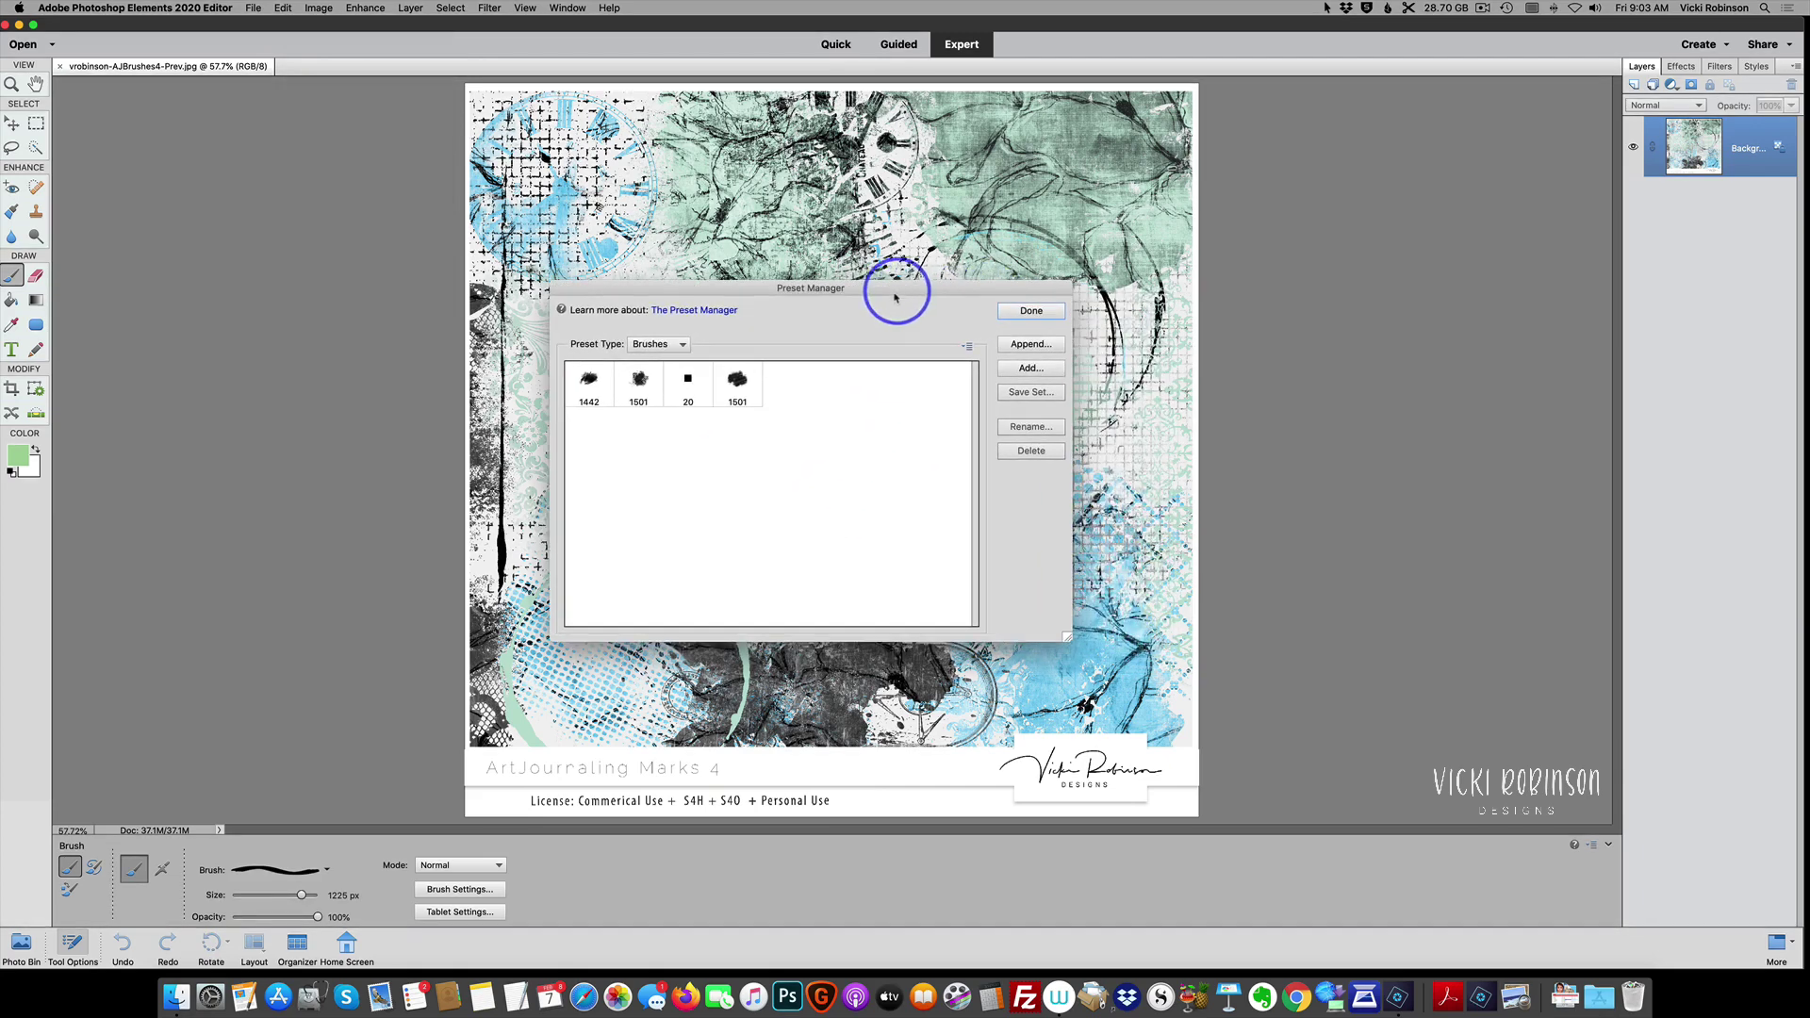
Step: Add vrobinson-AJBrushes4.abr from the Desktop in the Preset Manager, then finish with Done
left_click(1025, 369)
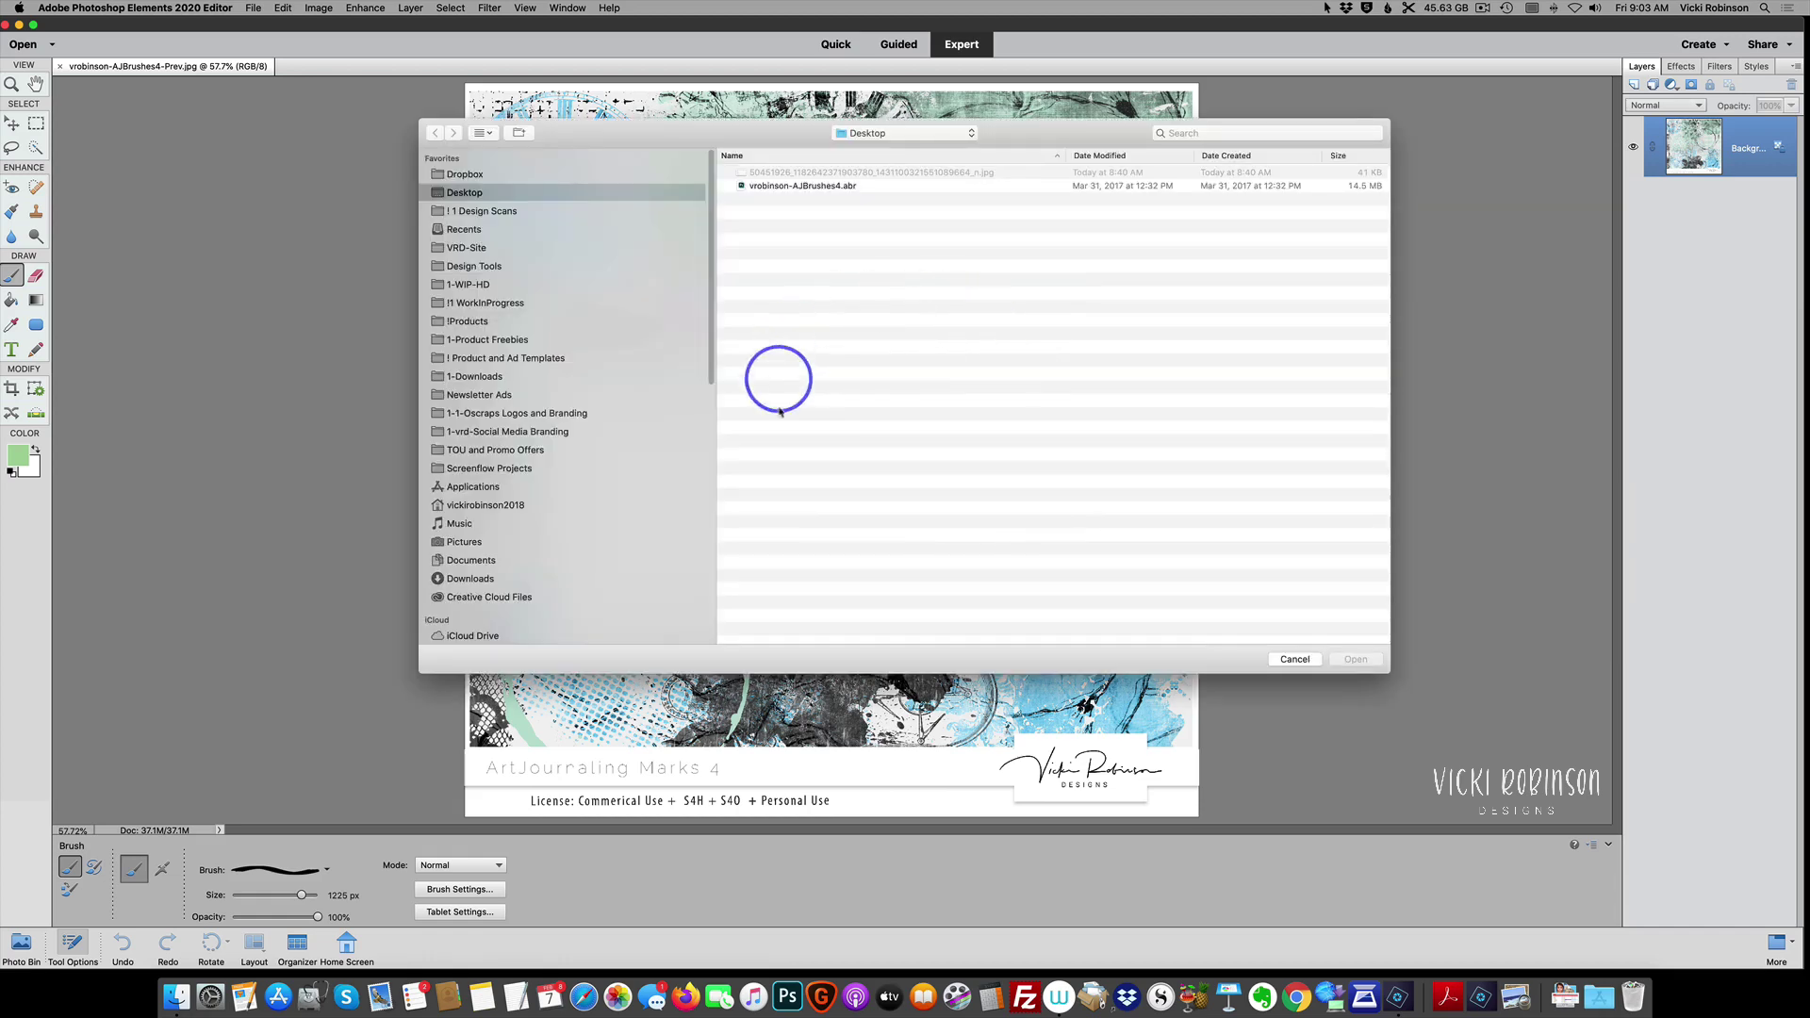
left_click(841, 186)
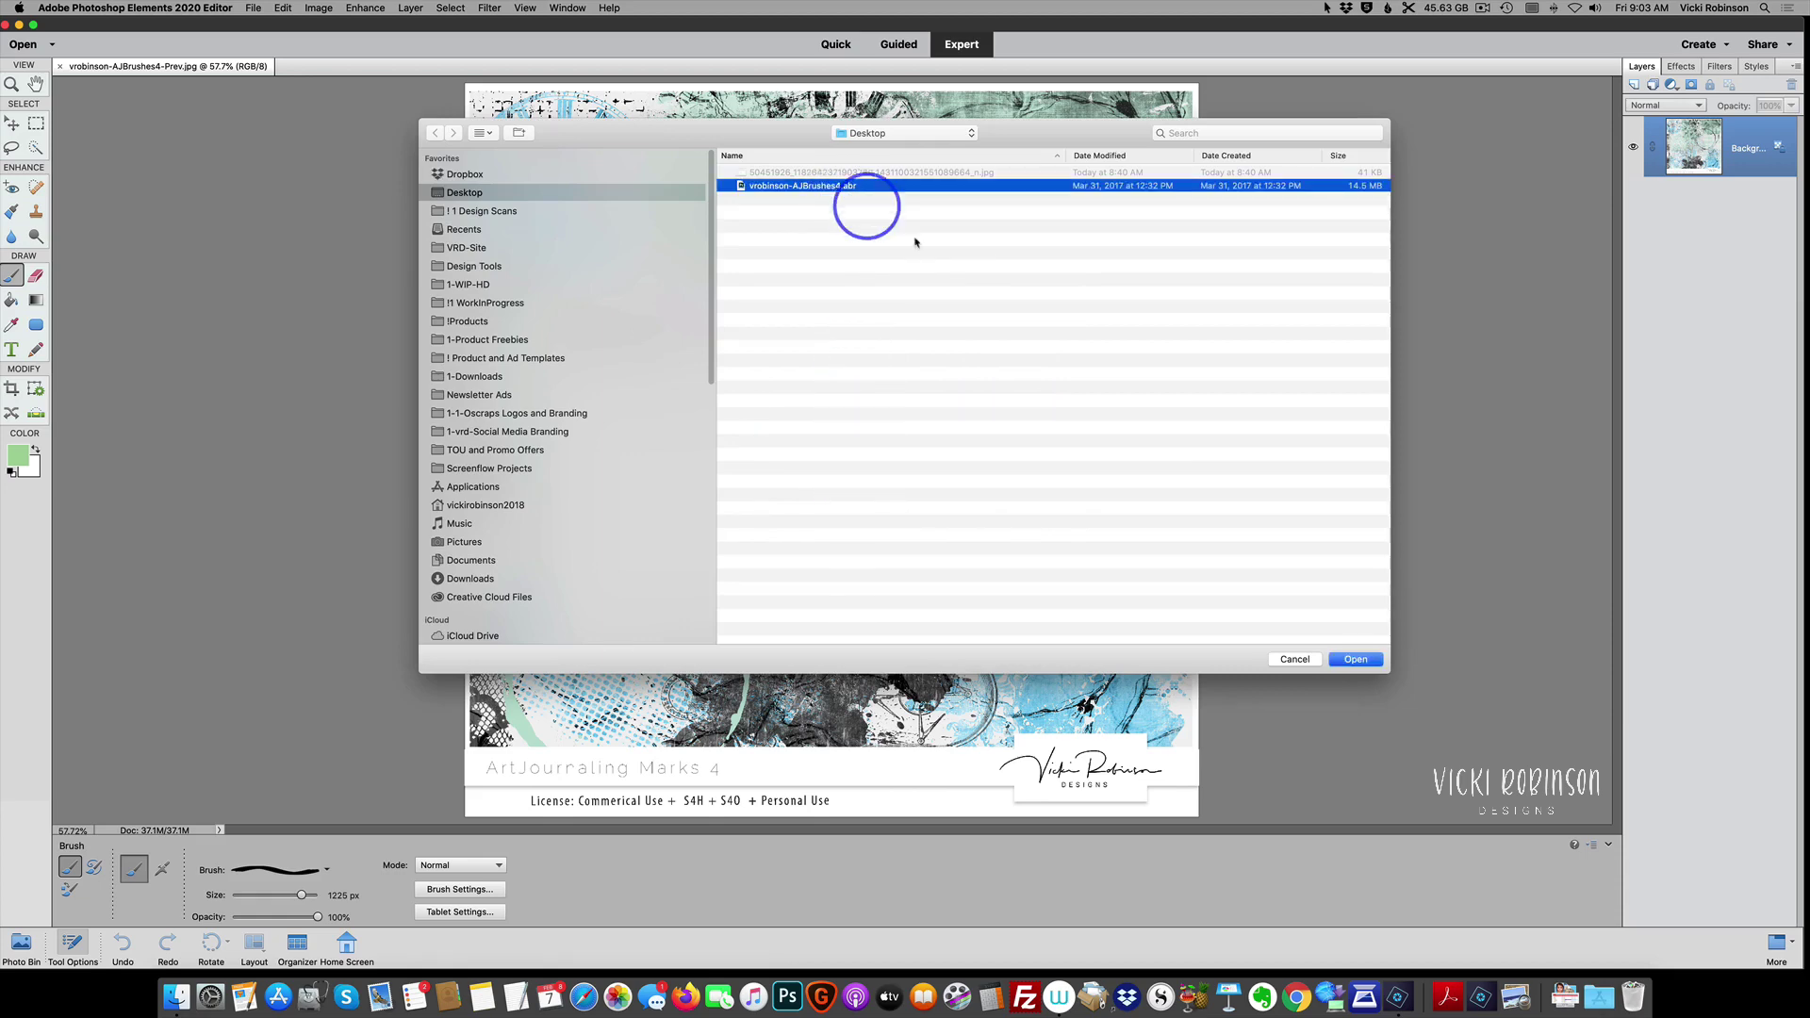
left_click(1356, 659)
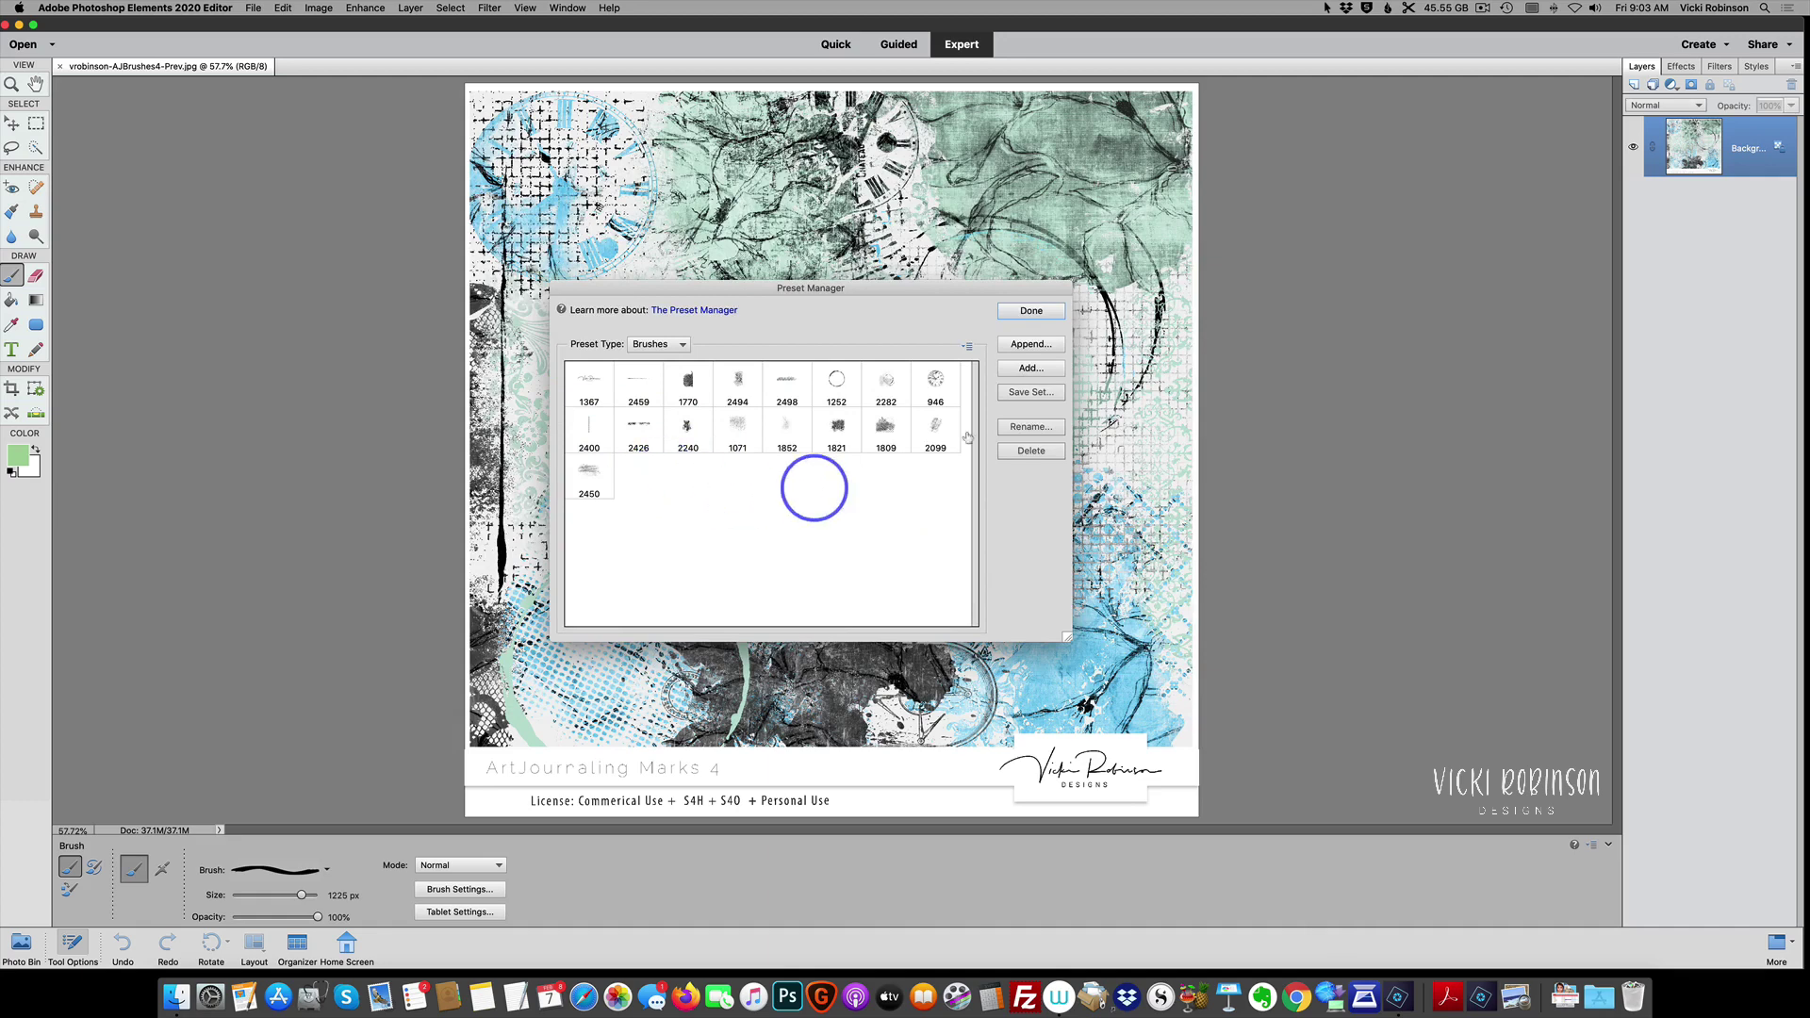
left_click(1039, 318)
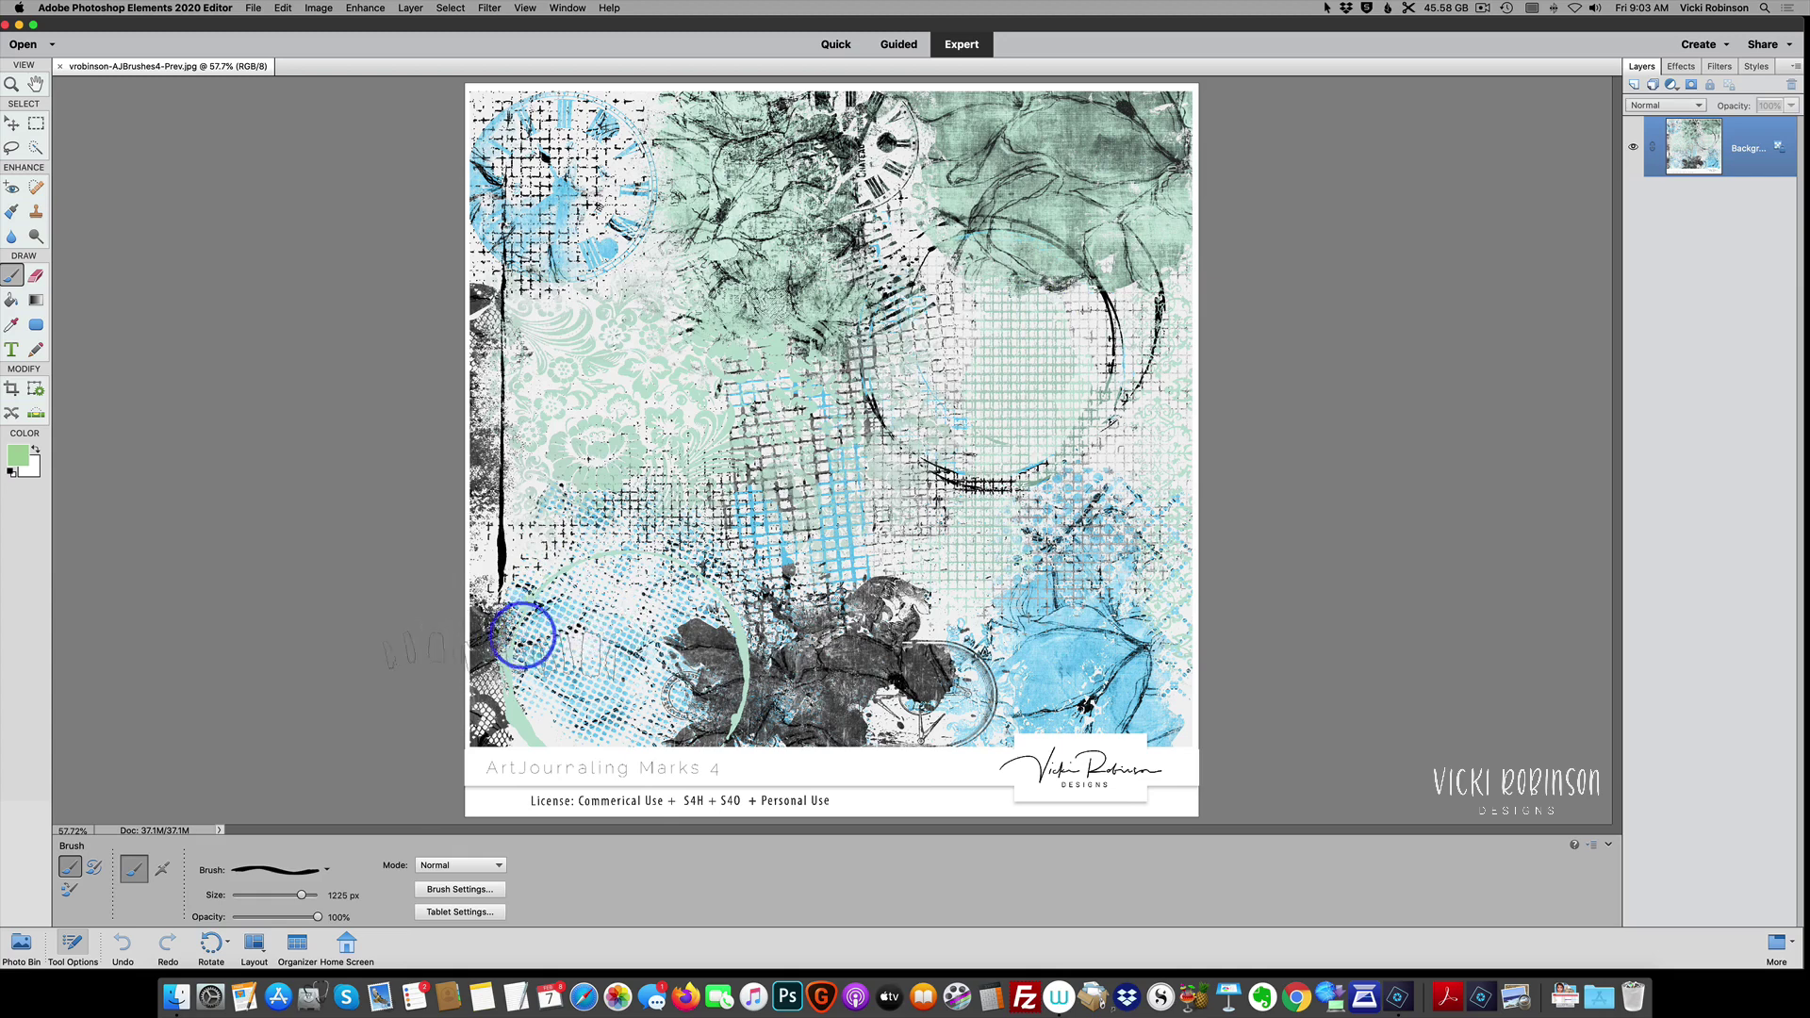
Step: Switch the brush picker to Calligraphic Brushes, then to Default Brushes
left_click(326, 869)
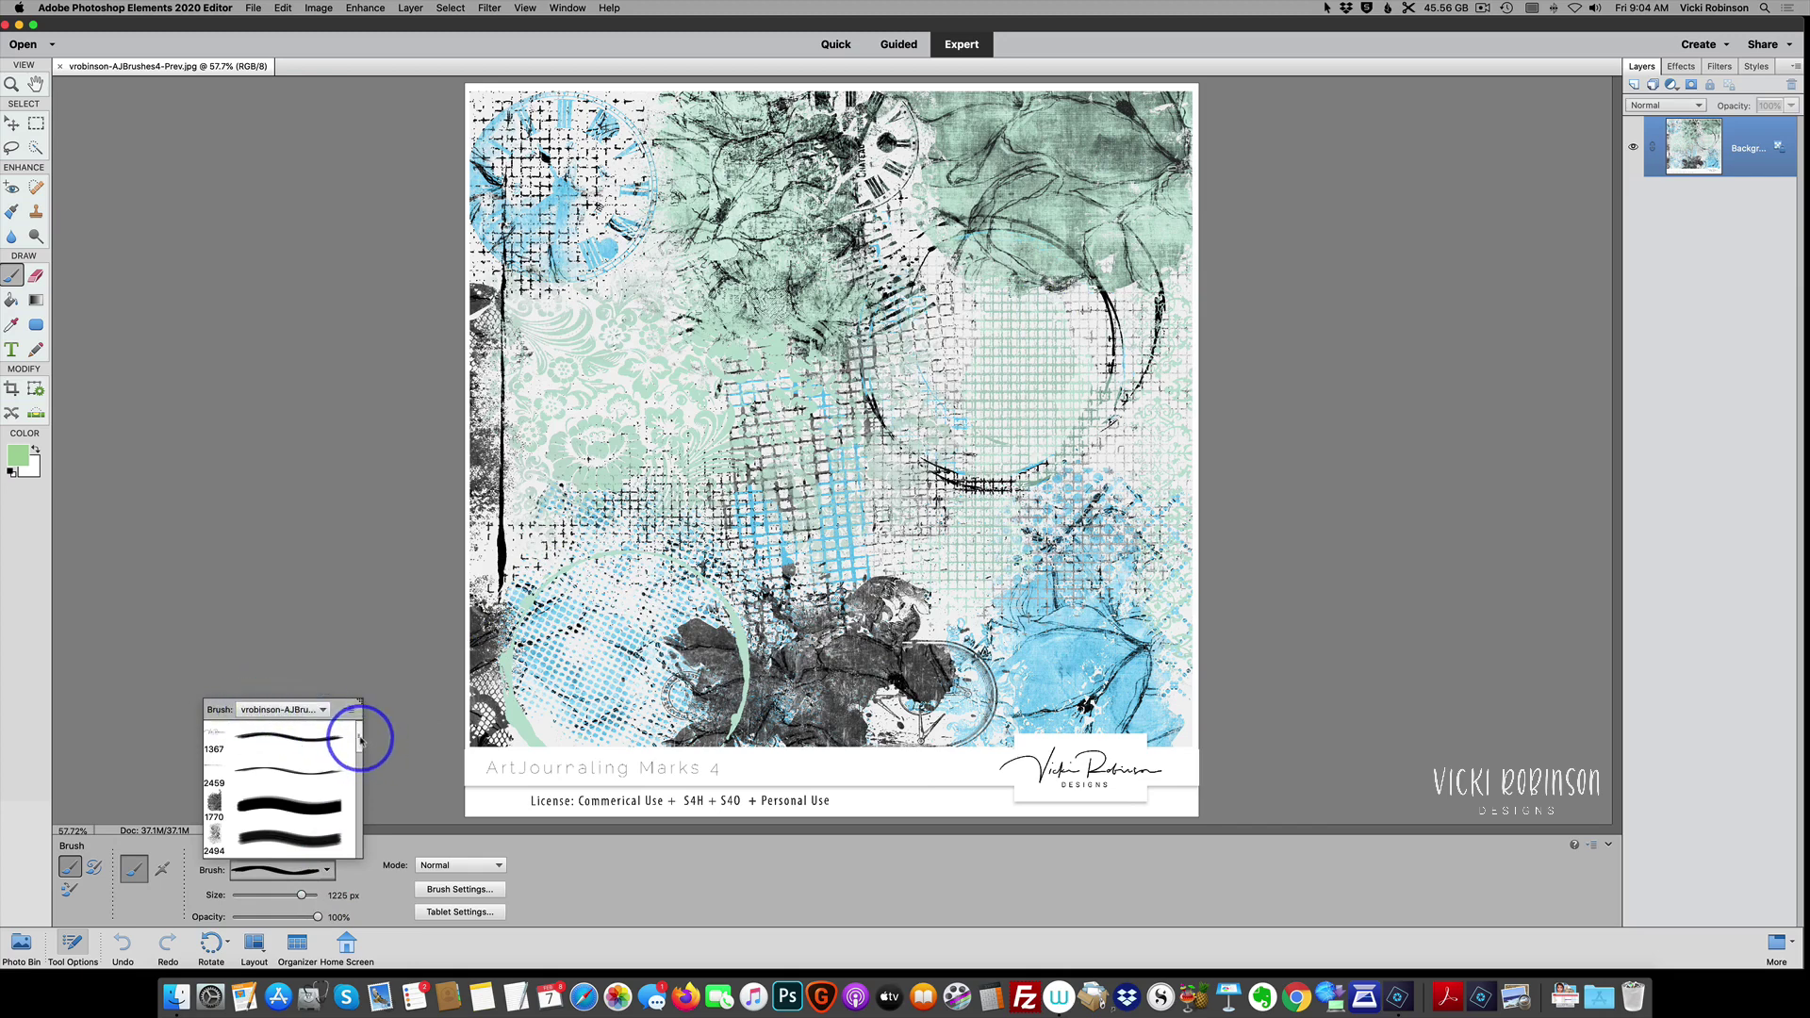
mouse_move(360, 741)
left_mouse_down()
mouse_move(352, 840)
mouse_move(356, 732)
left_mouse_up()
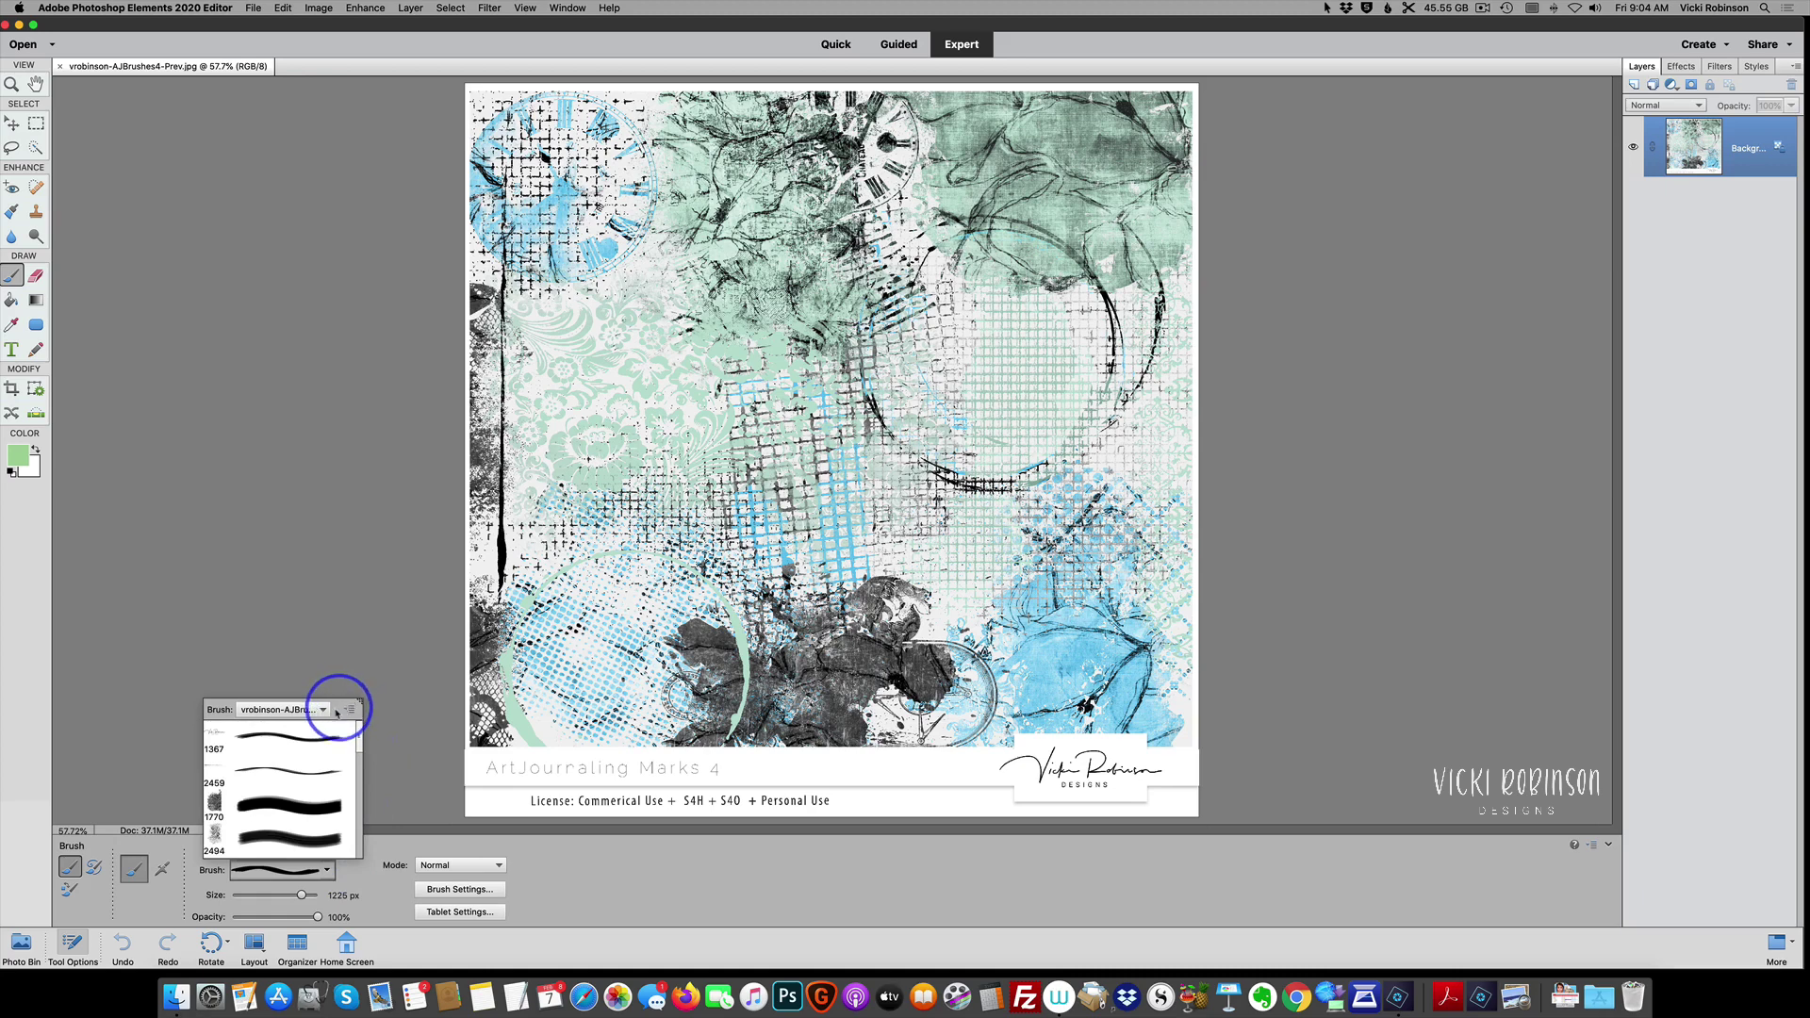
left_click(323, 708)
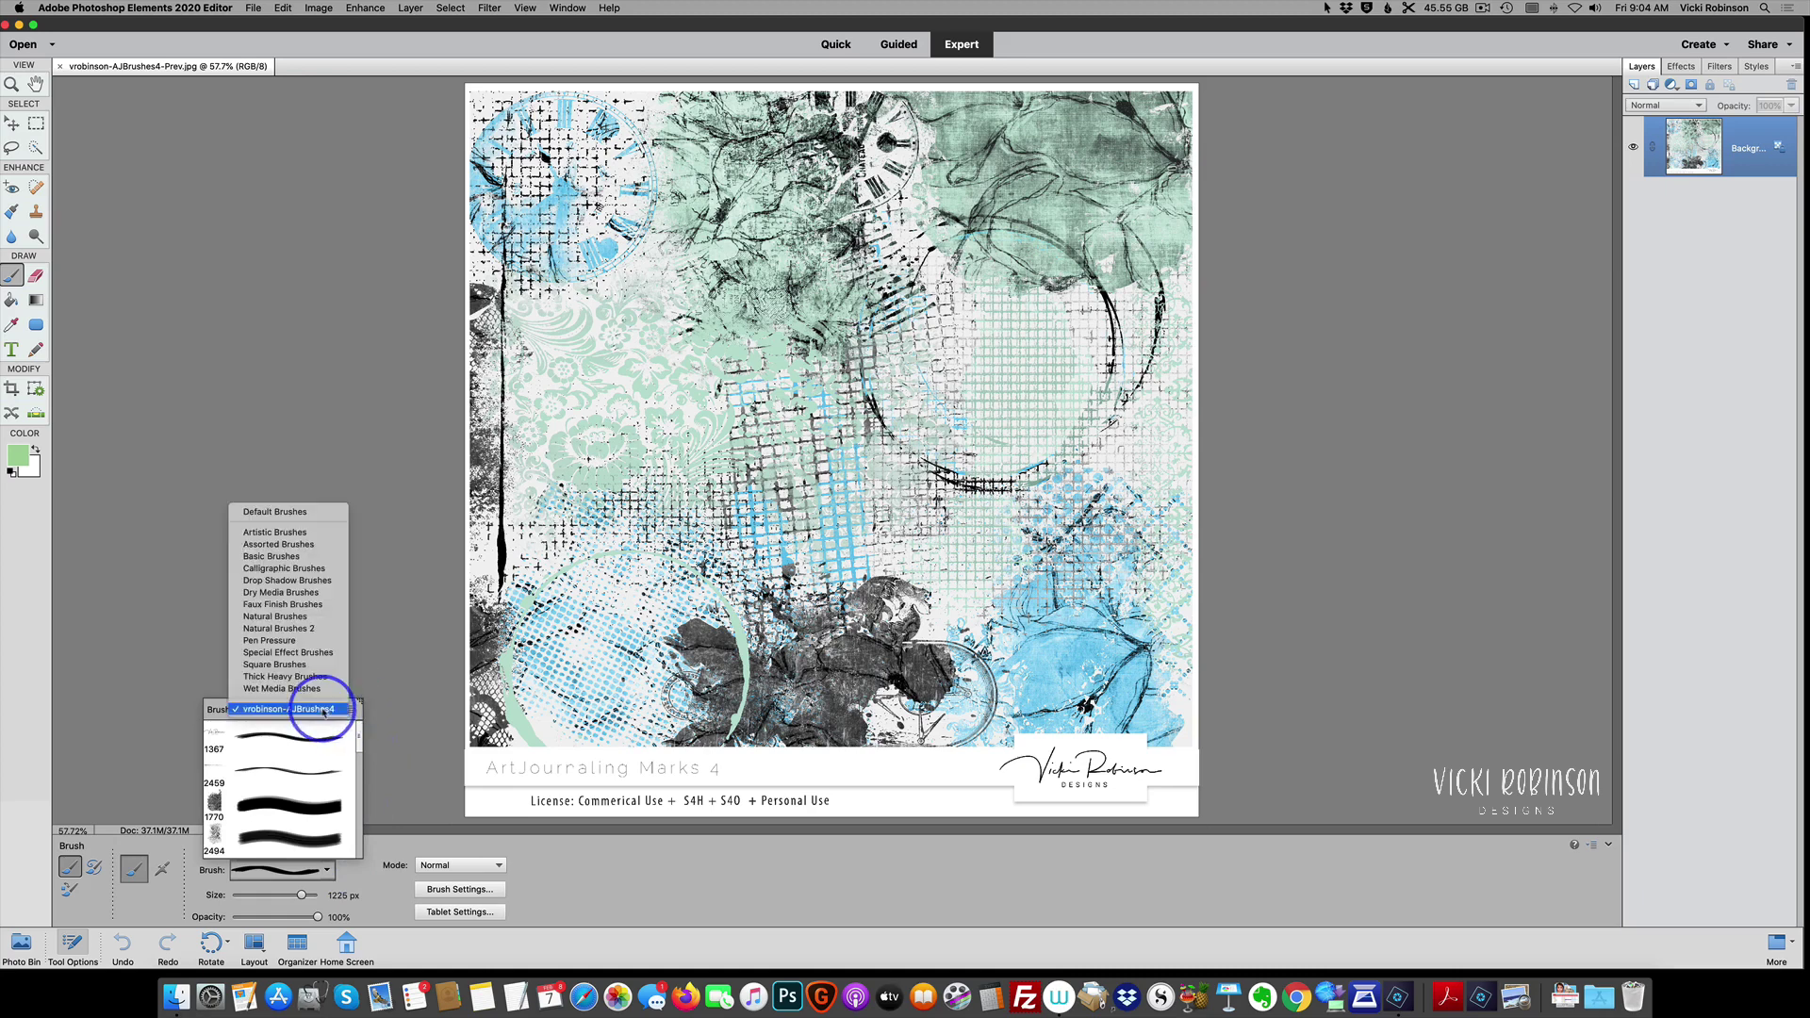
left_click(292, 568)
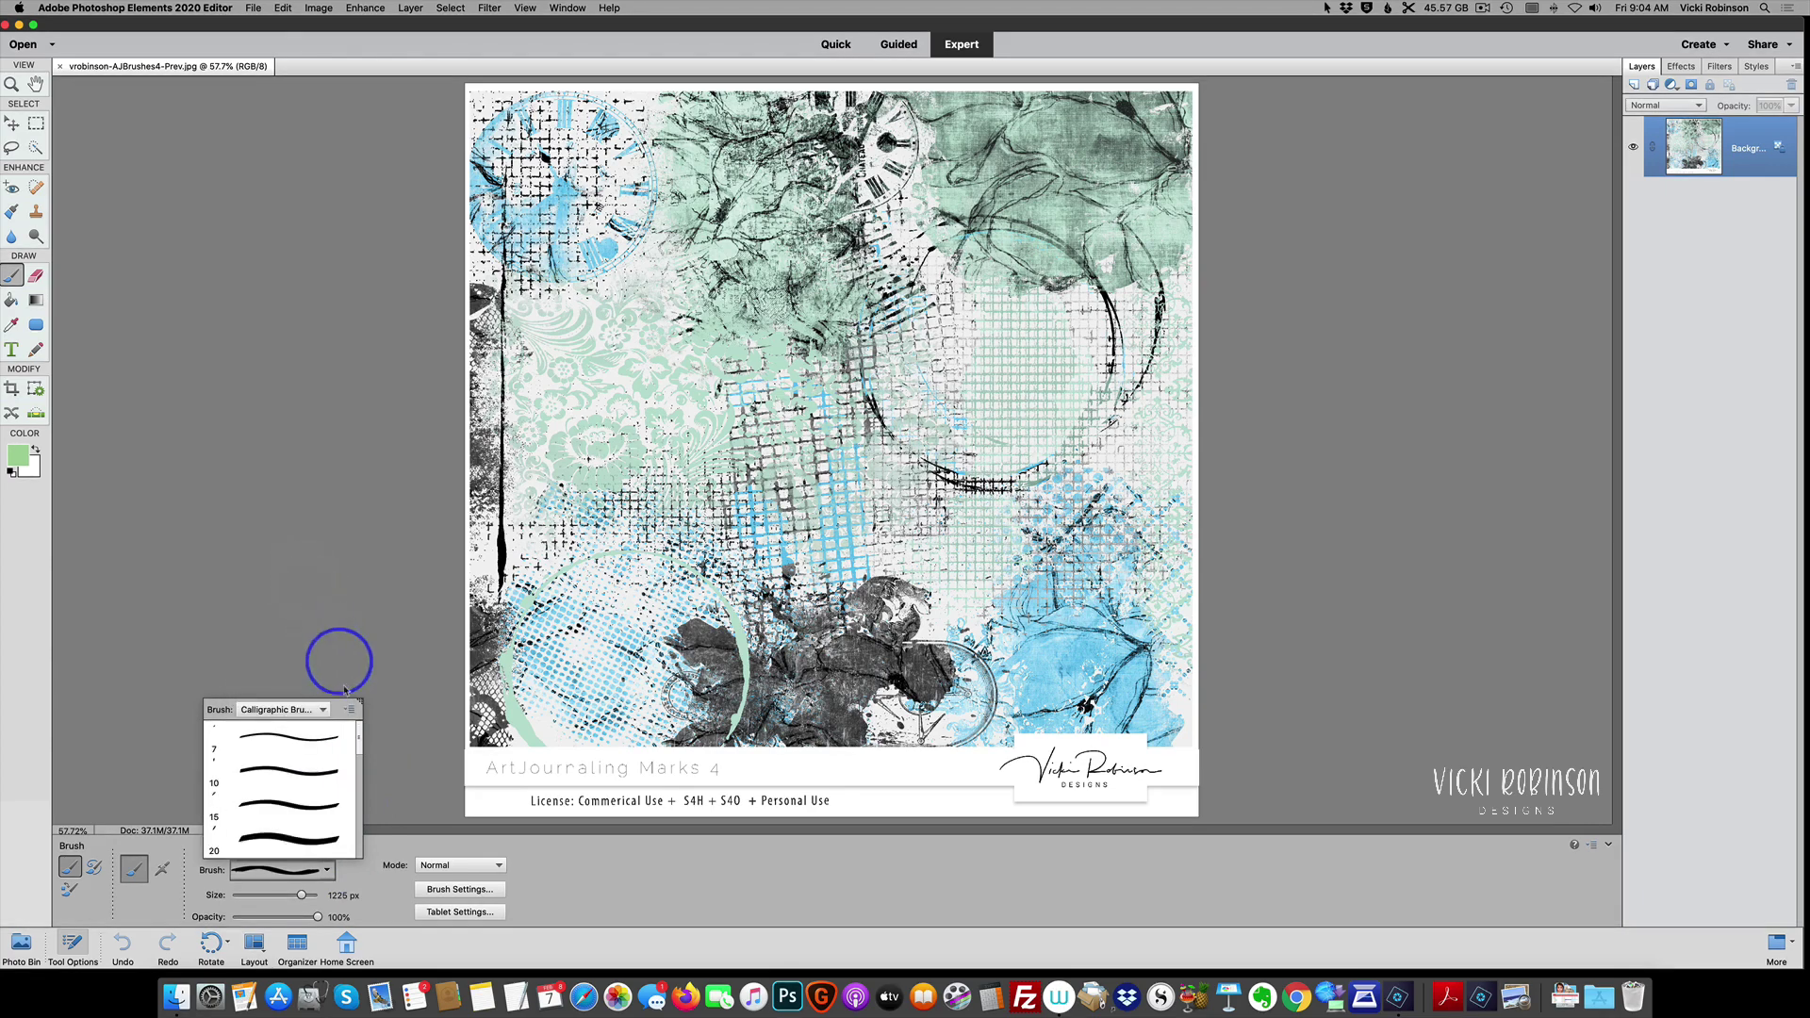
left_click(324, 711)
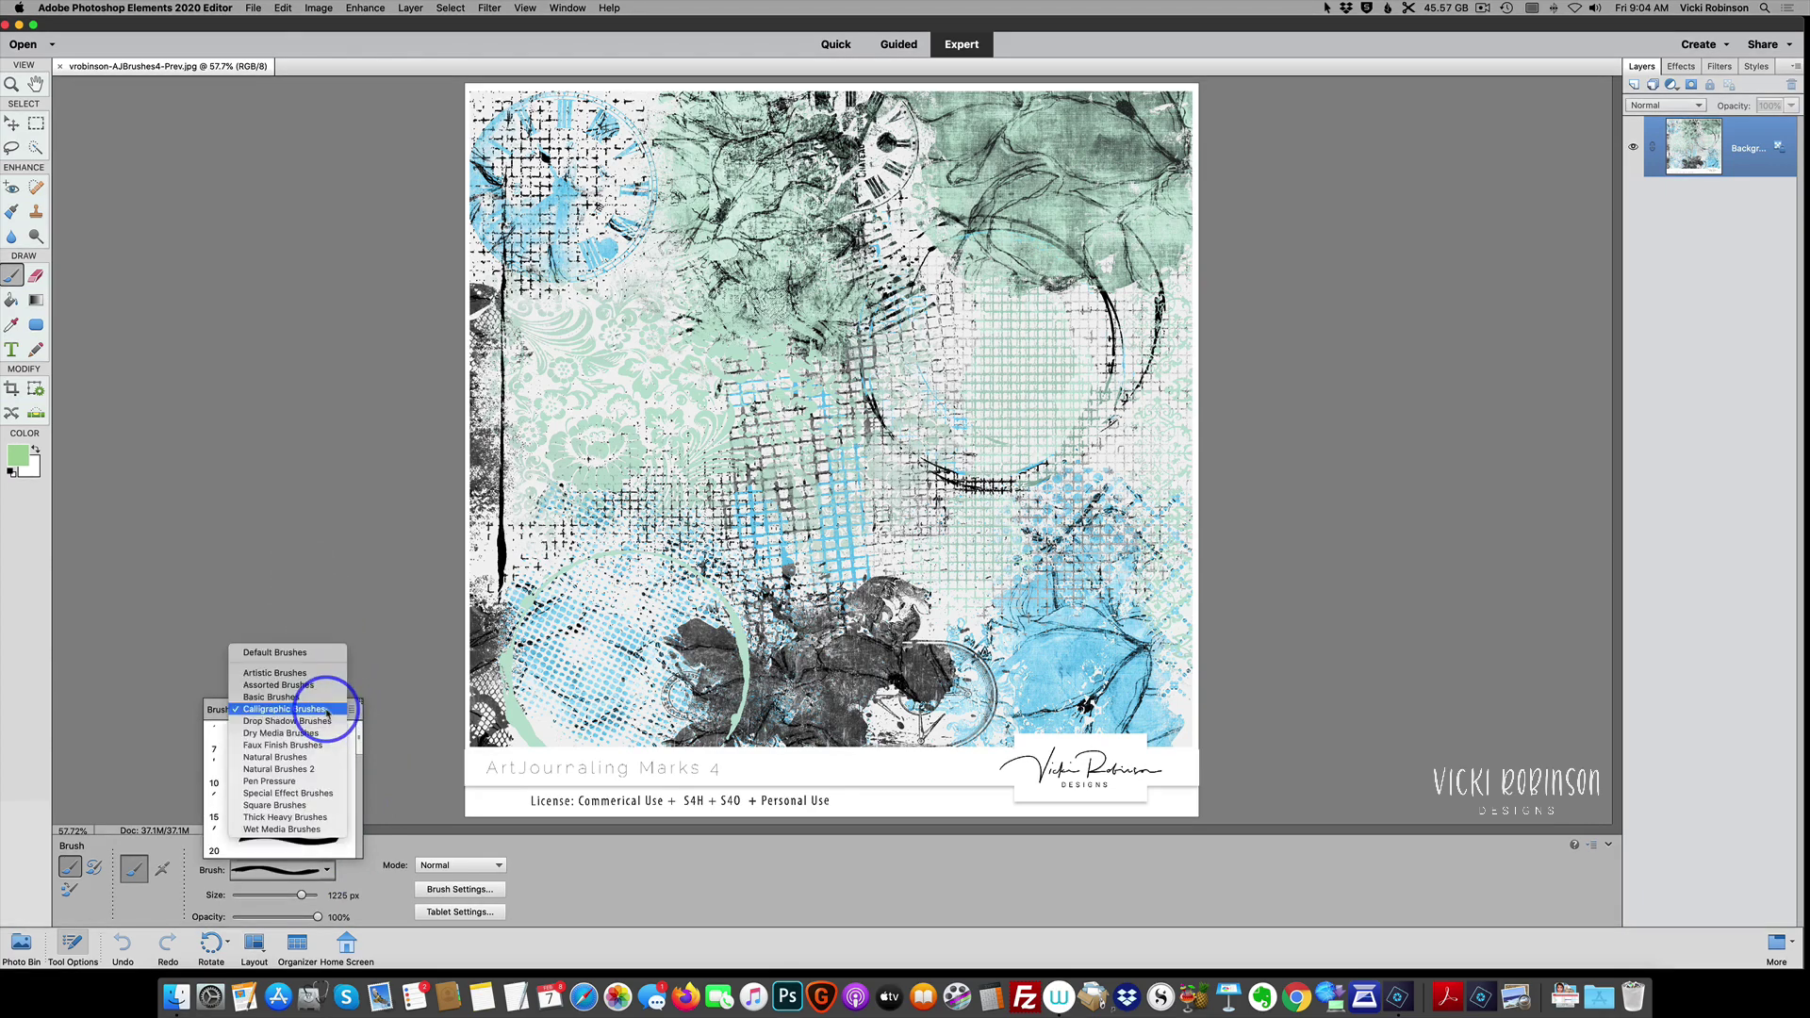
left_click(296, 652)
Step: Show and dismiss the brush library options menu without changing anything
mouse_move(359, 732)
left_mouse_down()
mouse_move(355, 856)
mouse_move(355, 703)
left_mouse_up()
left_click(349, 709)
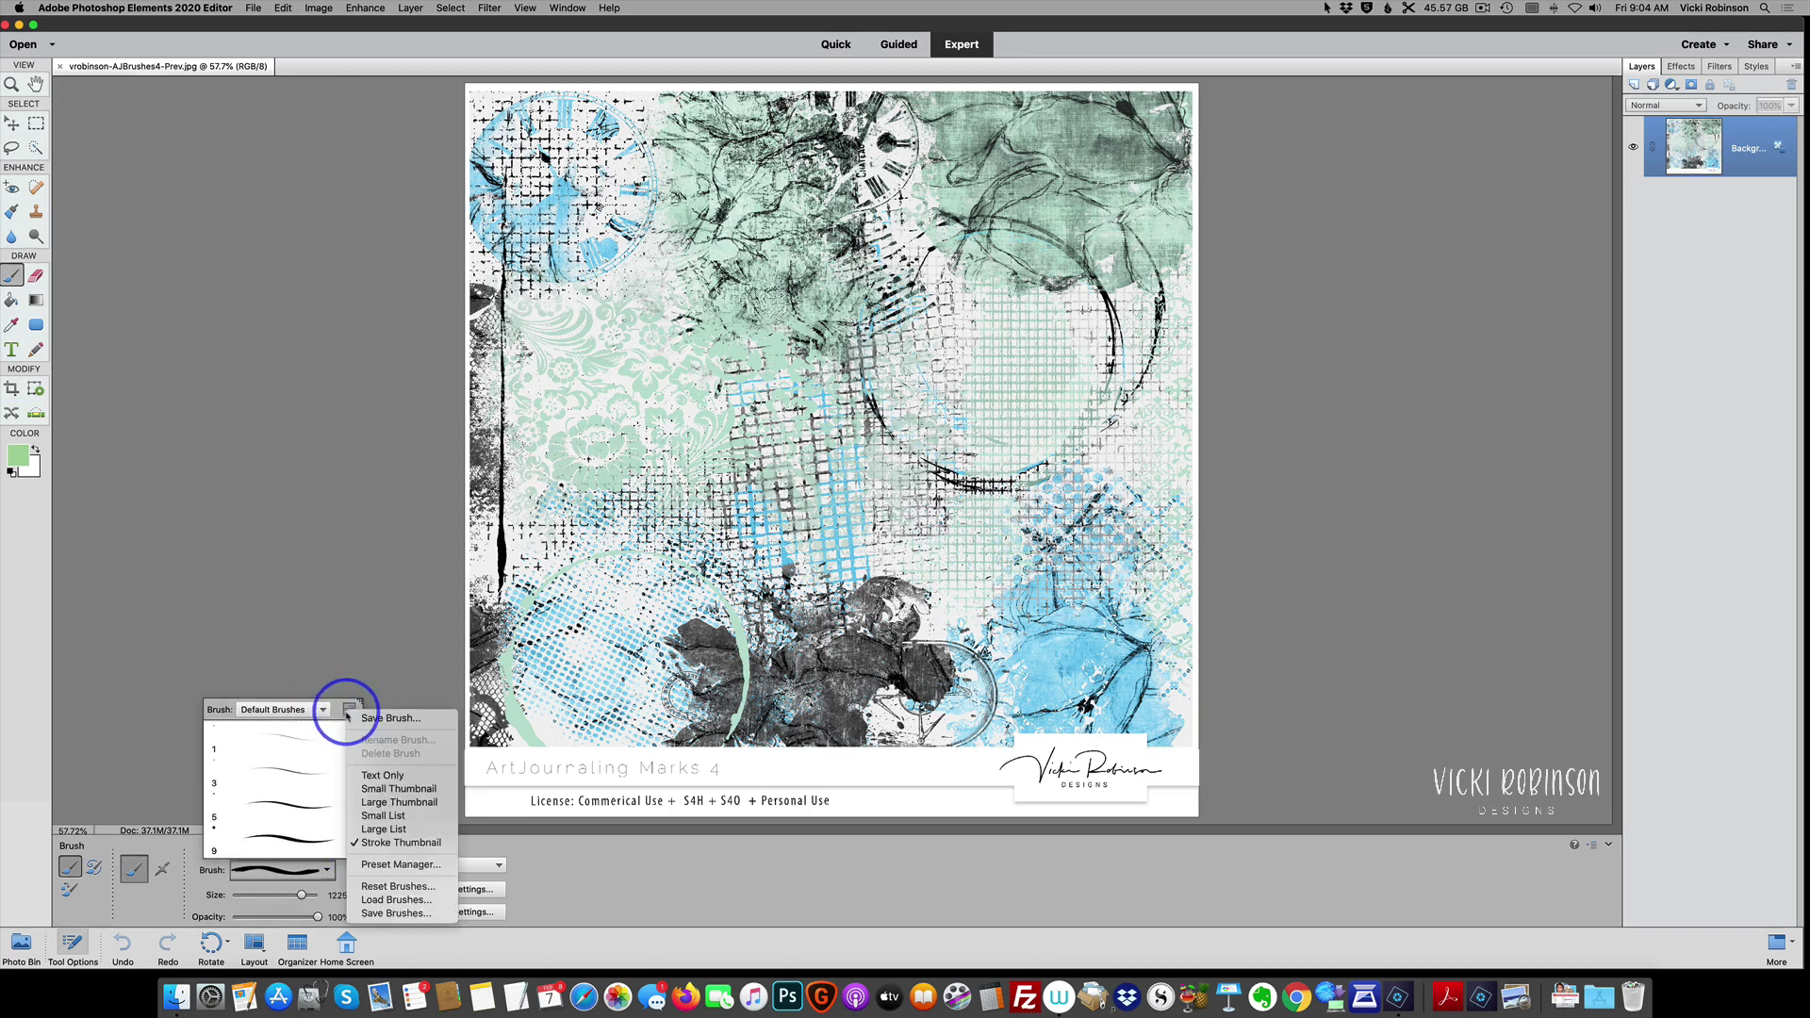
left_click(350, 706)
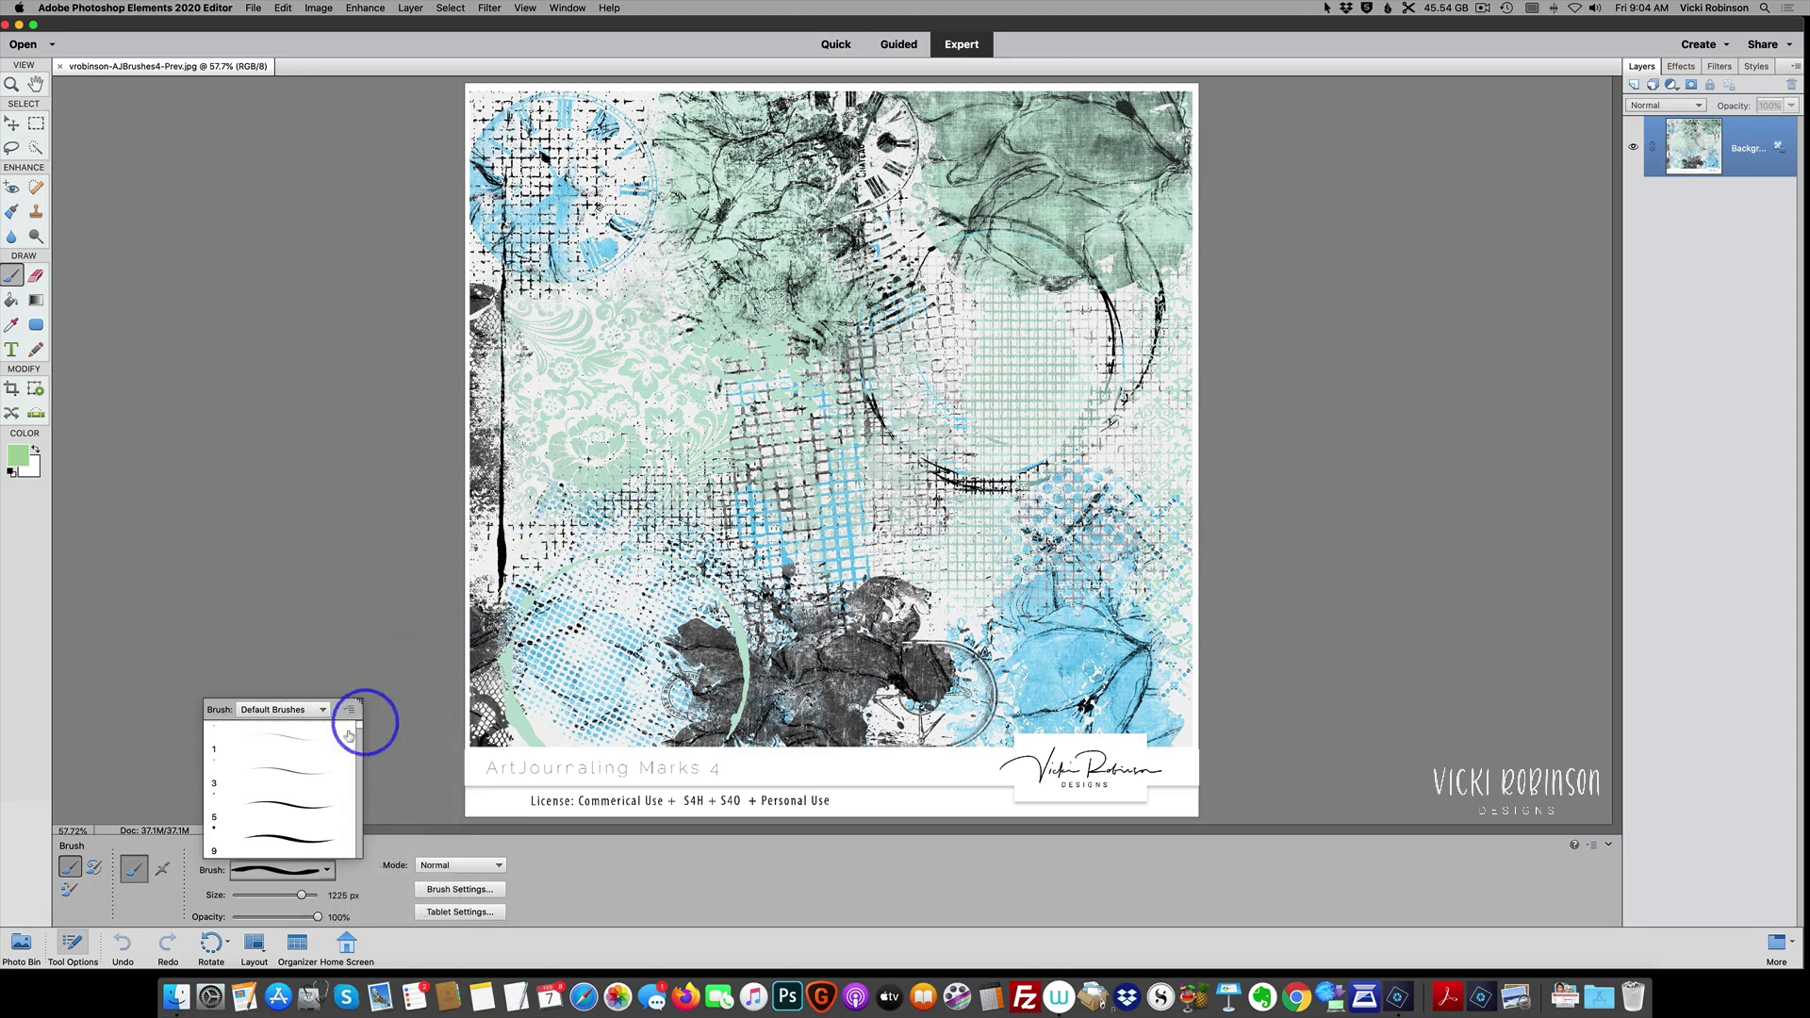
left_click(349, 710)
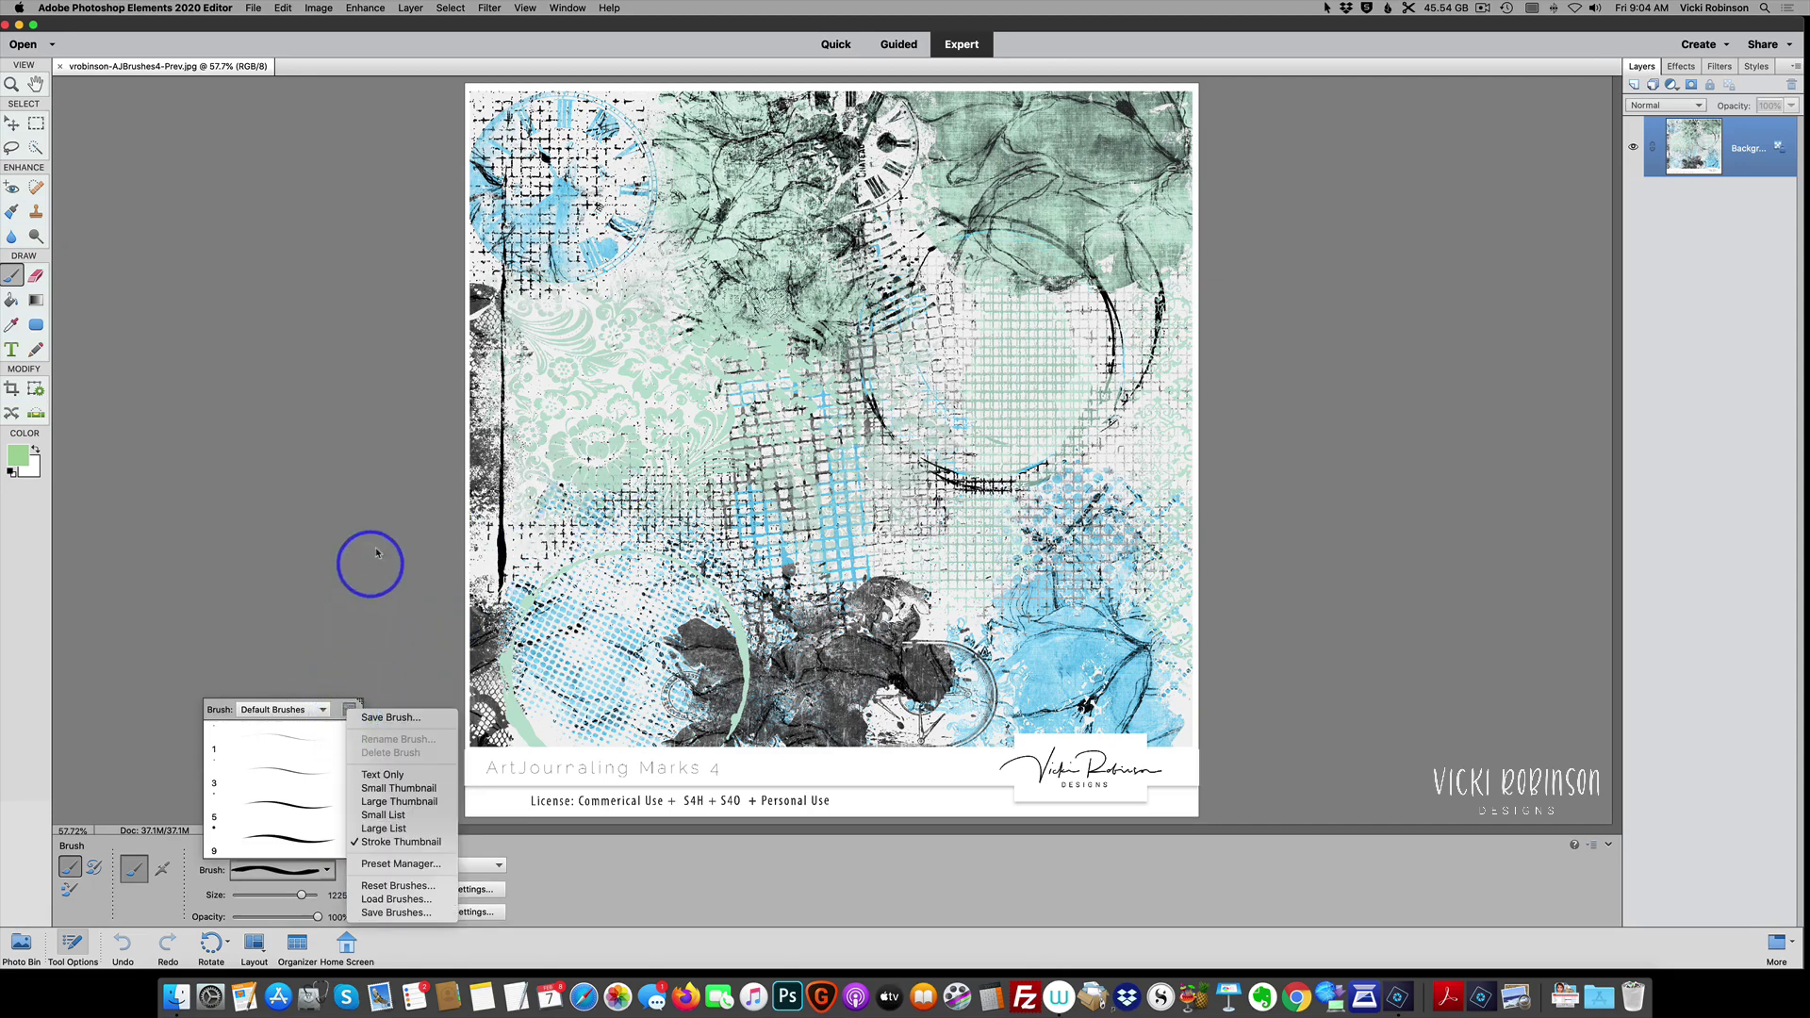
left_click(334, 695)
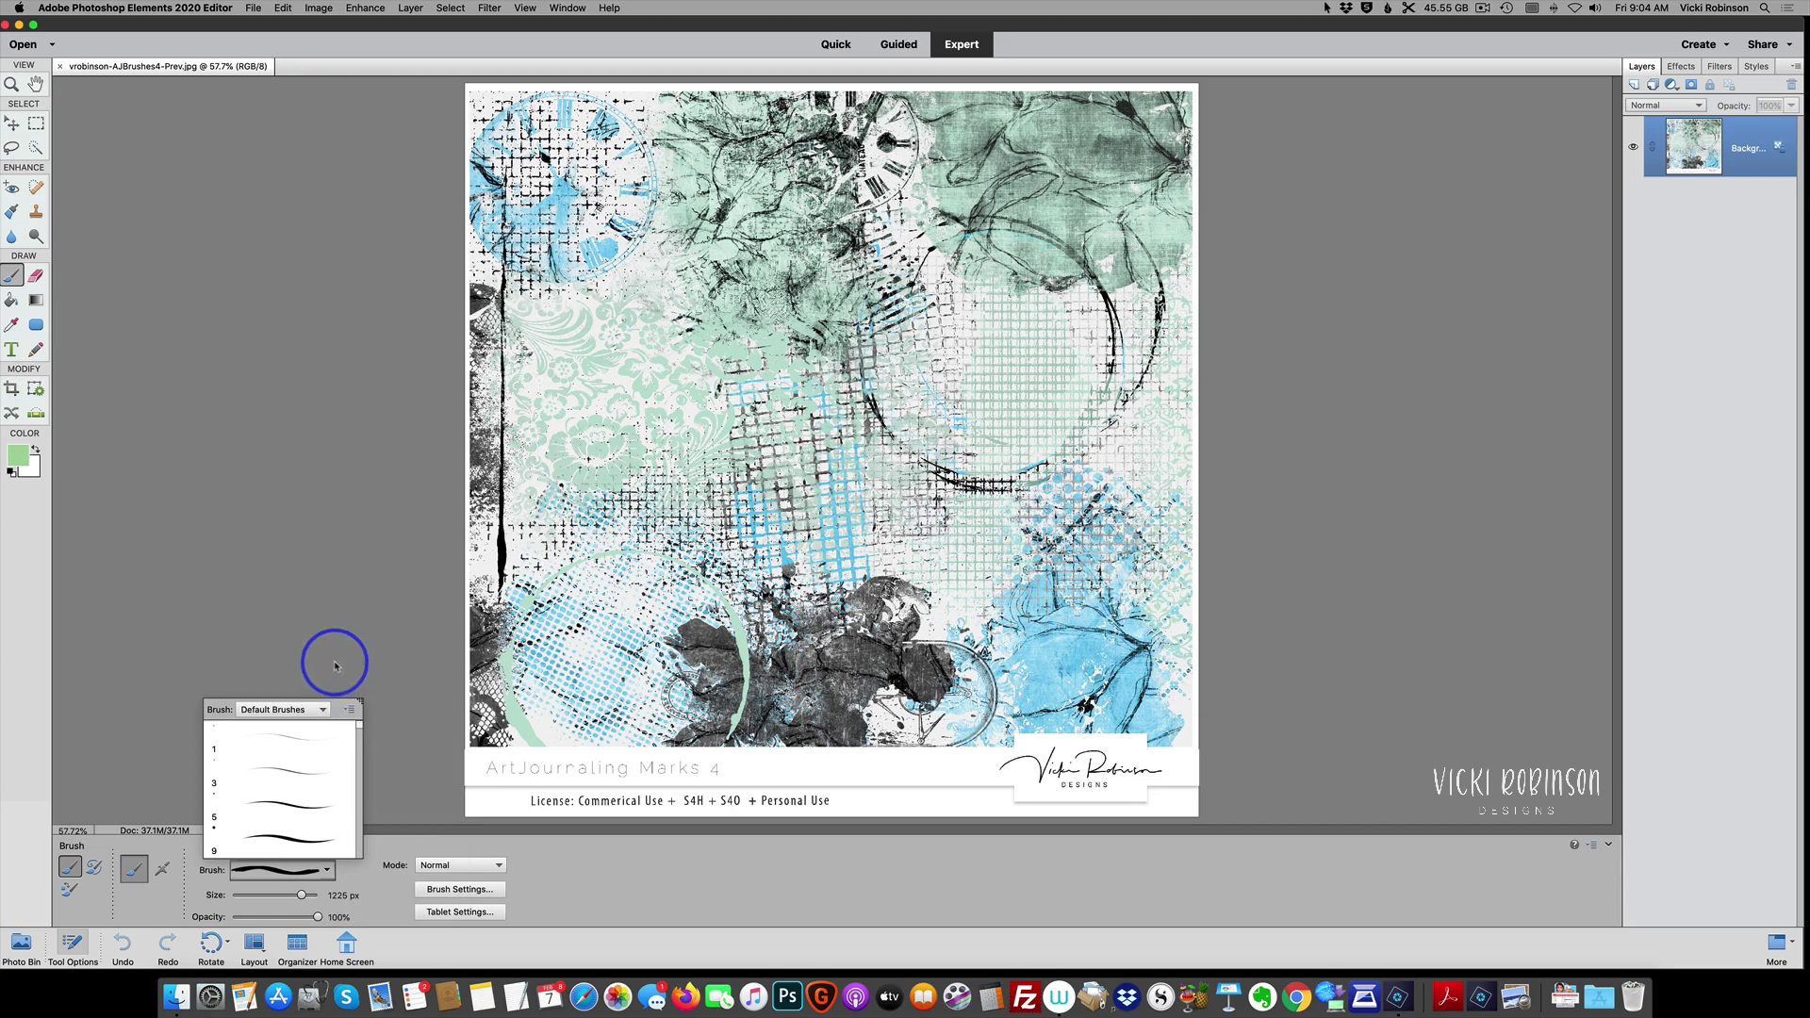
Step: Quit Photoshop Elements and close the screenshot's Quick Look preview in Finder
left_click(174, 9)
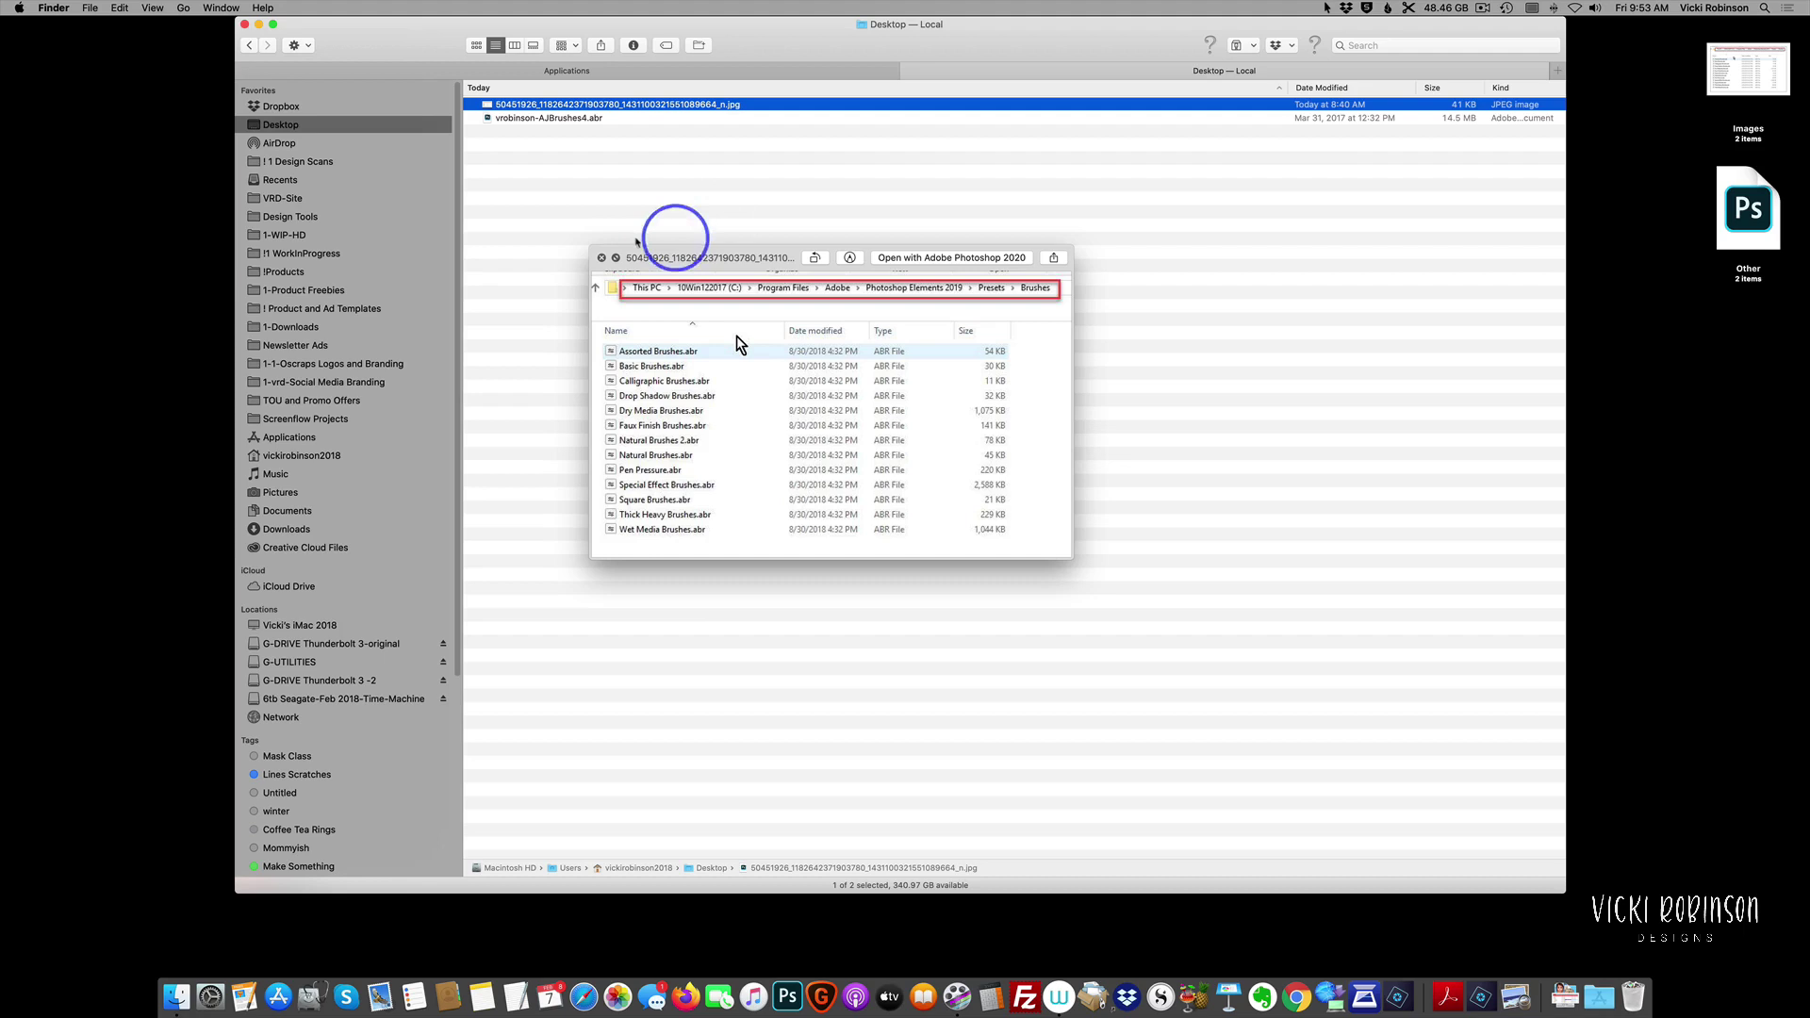
left_click(602, 257)
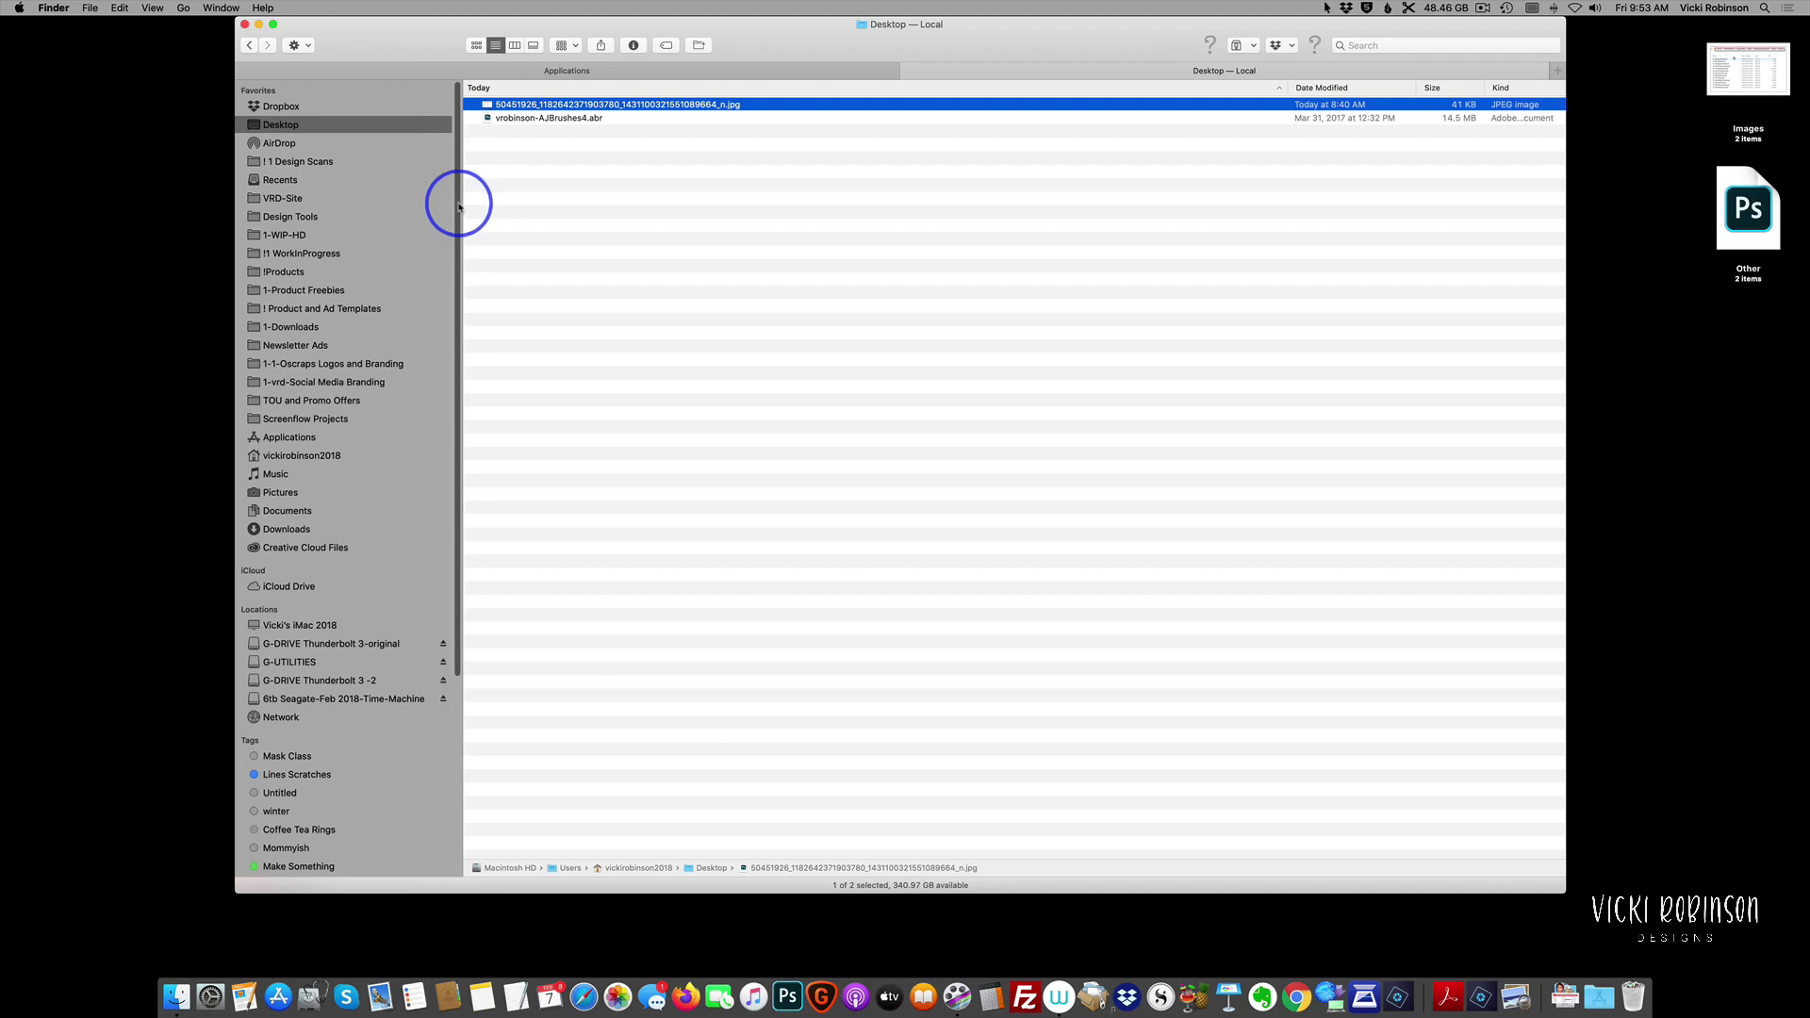
Step: Expand Macintosh HD > Applications > Adobe Photoshop Elements 2020 > Support Files > Presets and select brushes
left_click_drag(459, 207, 465, 292)
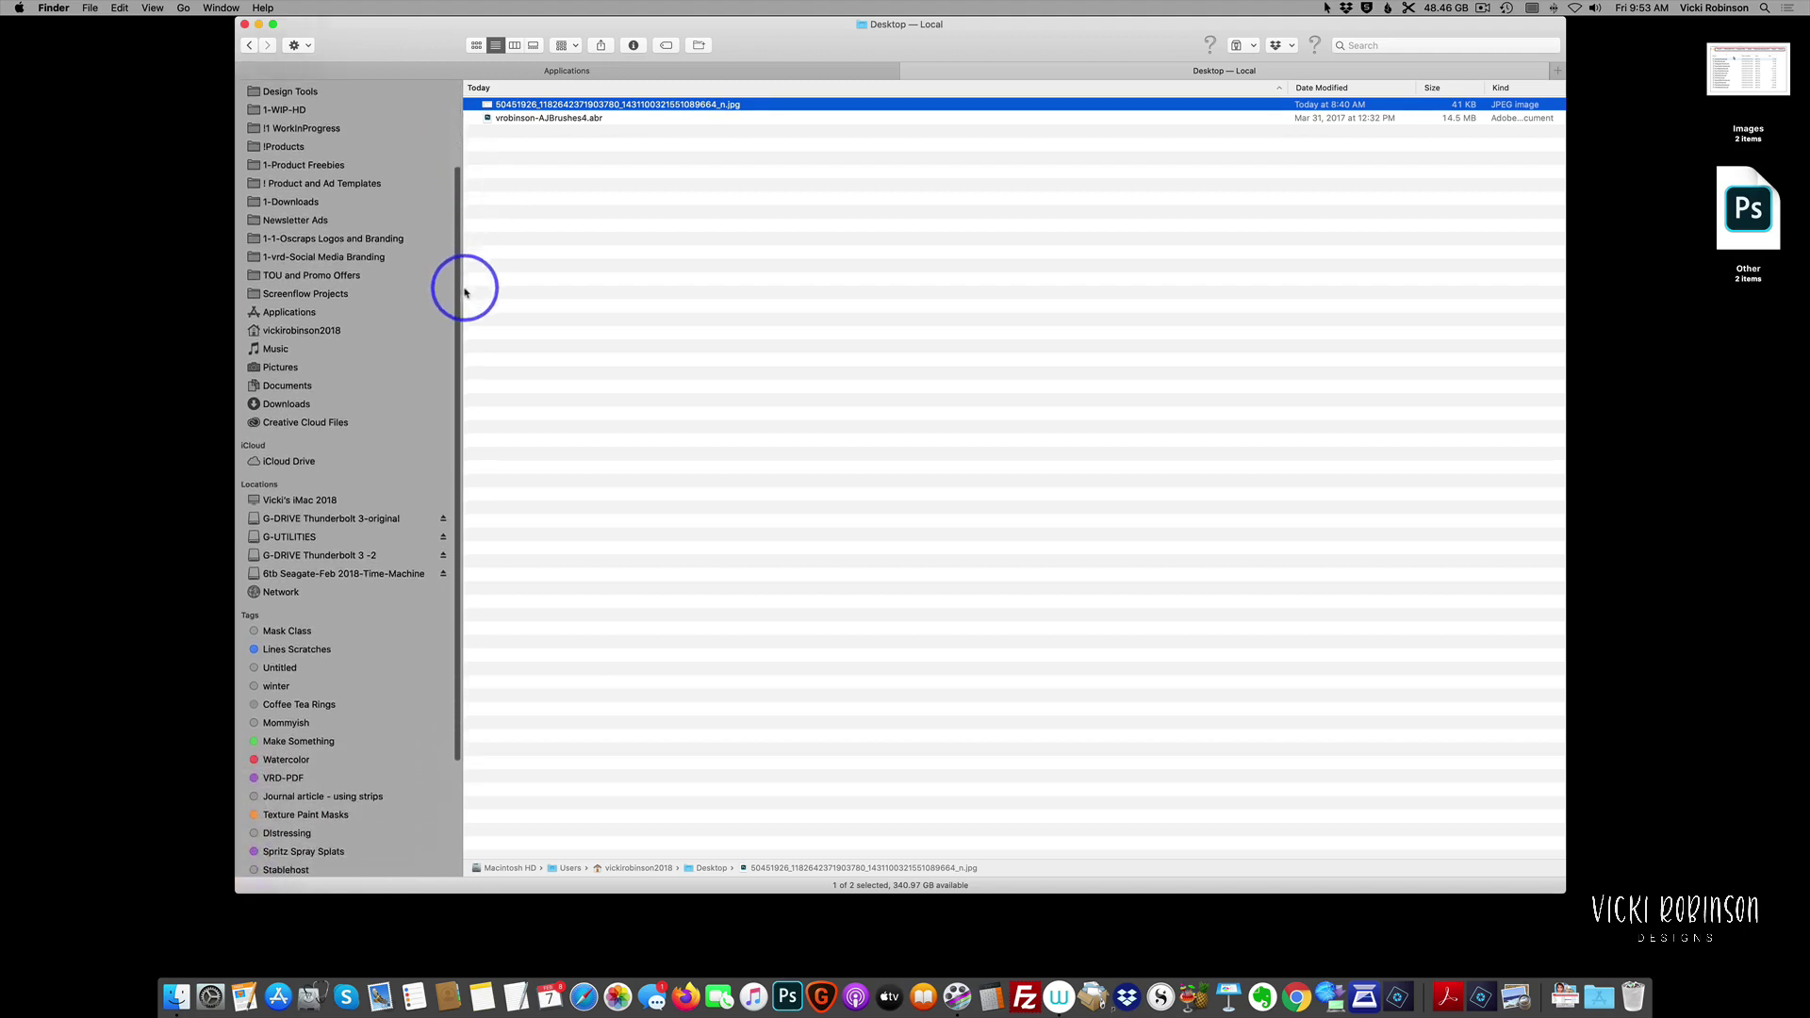
left_click(307, 505)
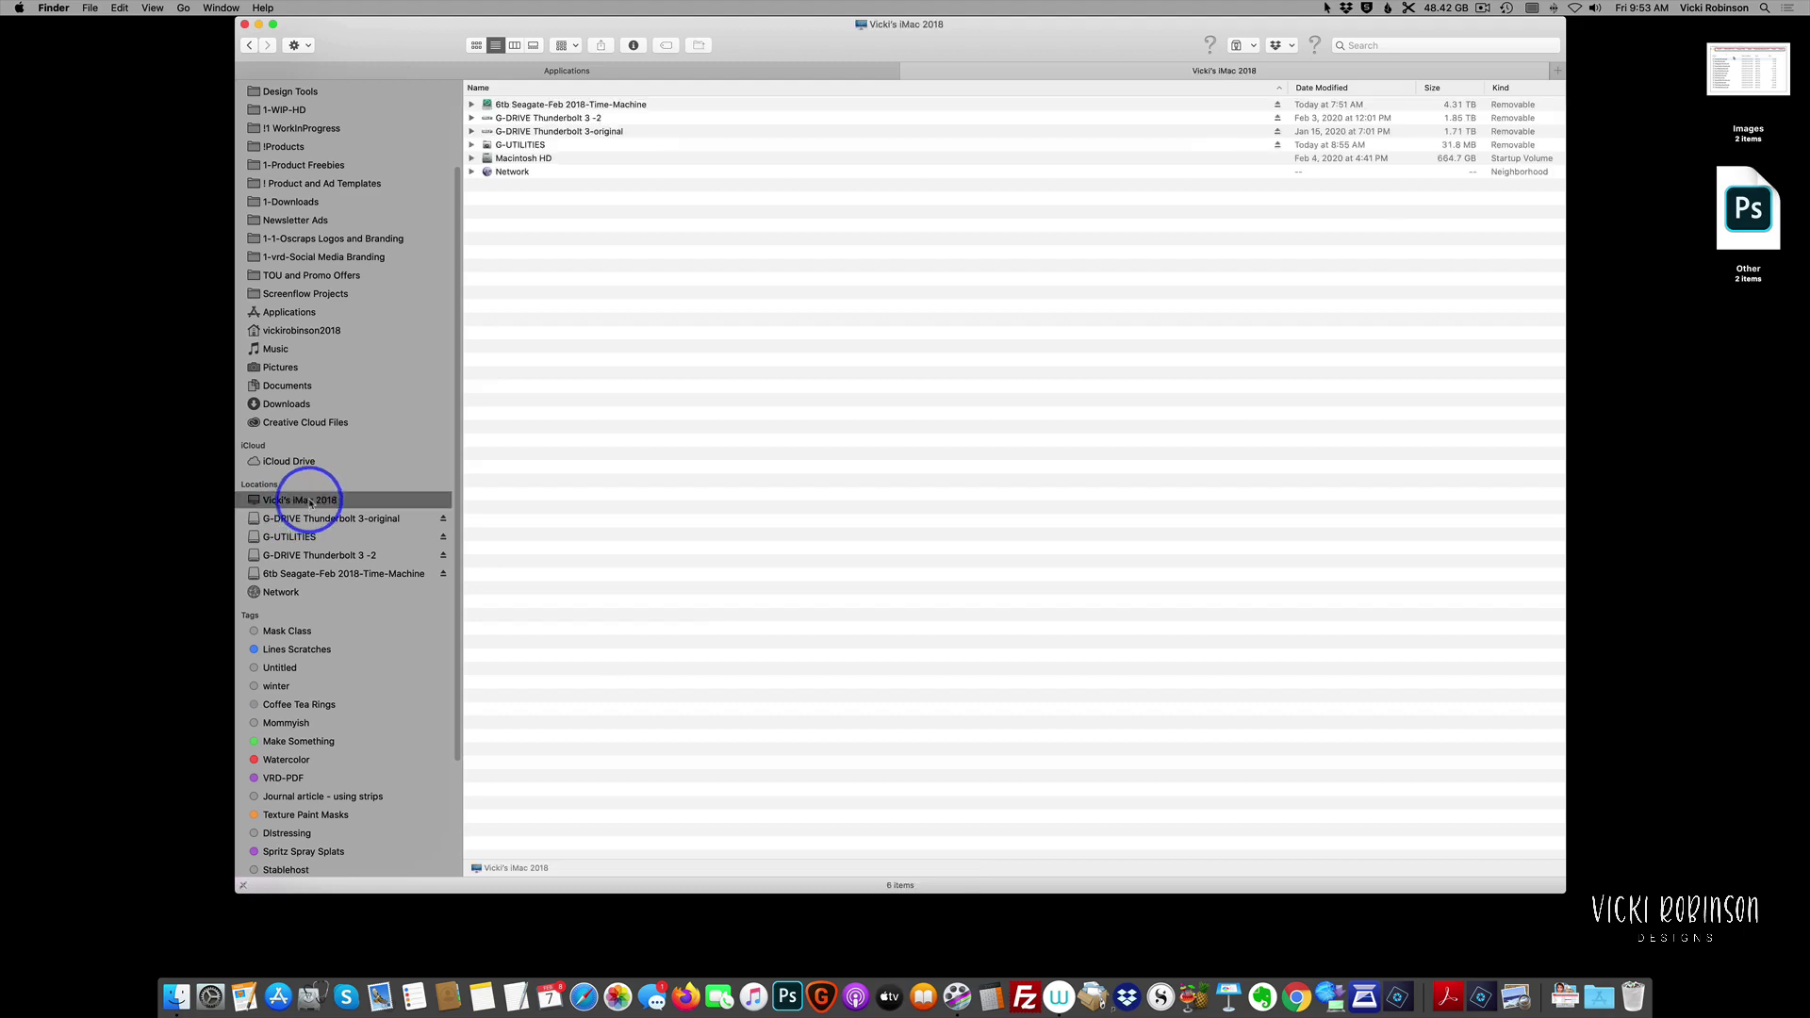
left_click(473, 159)
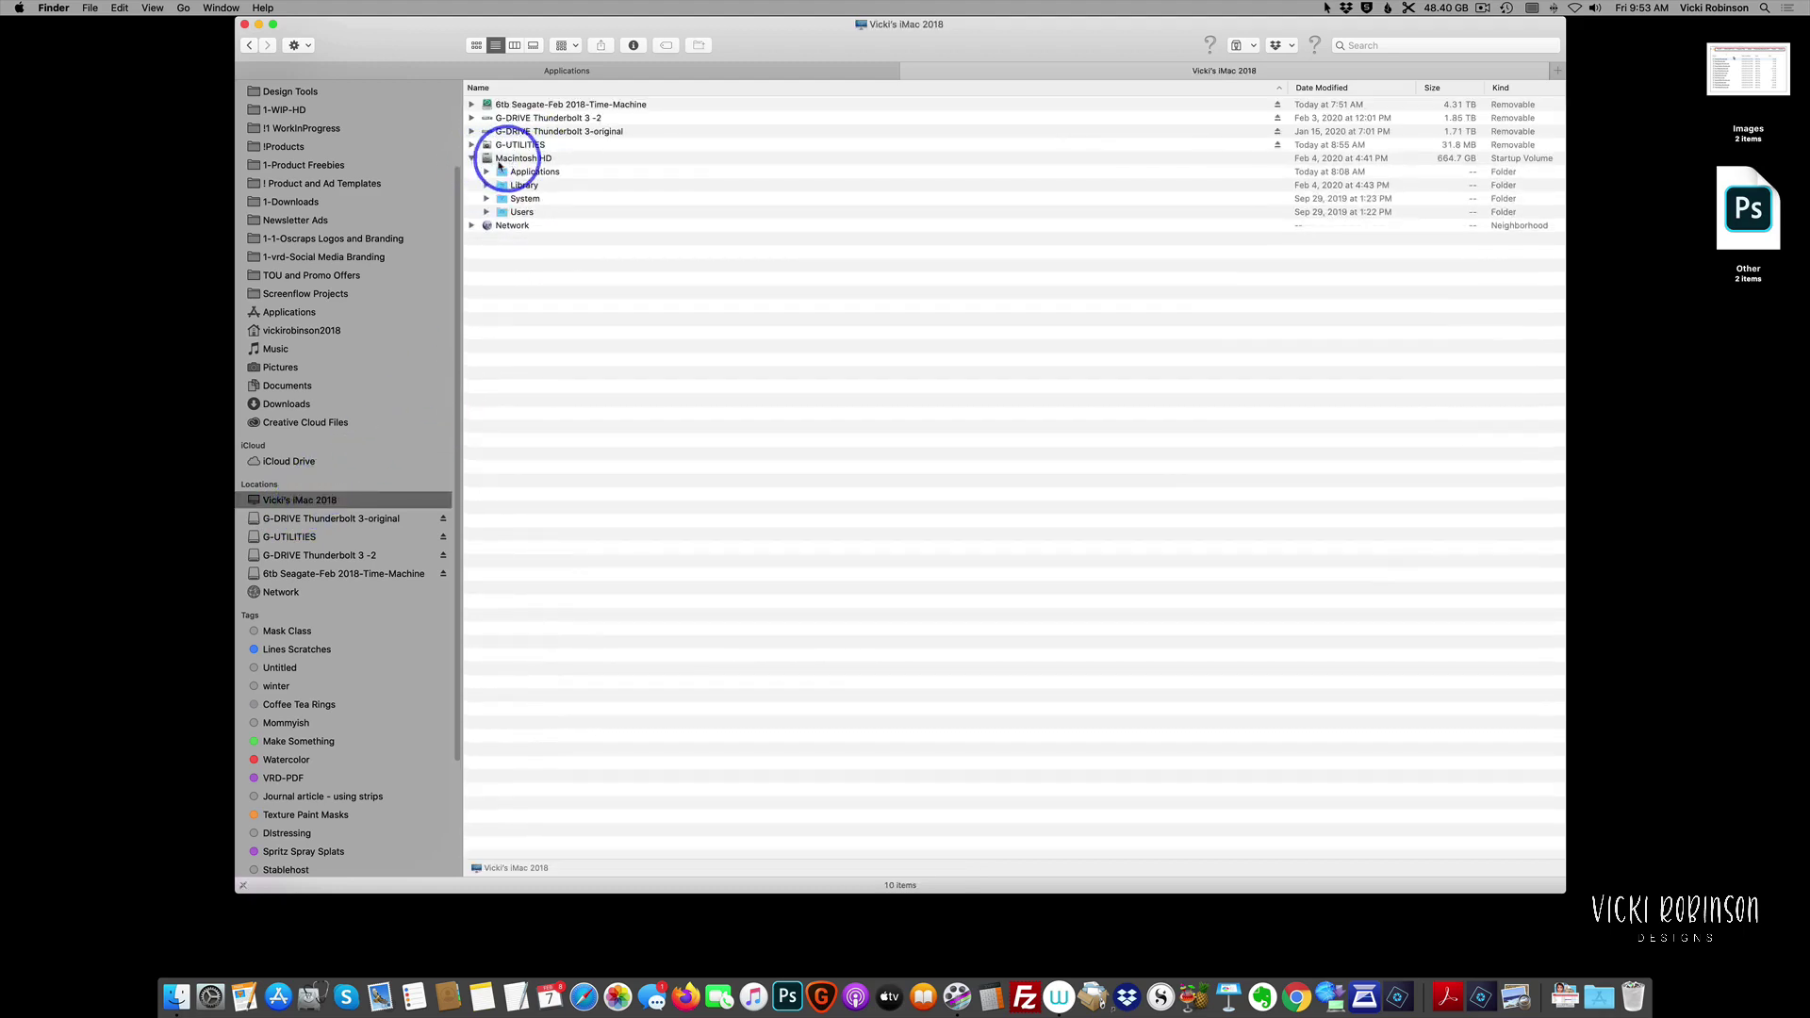
left_click(487, 173)
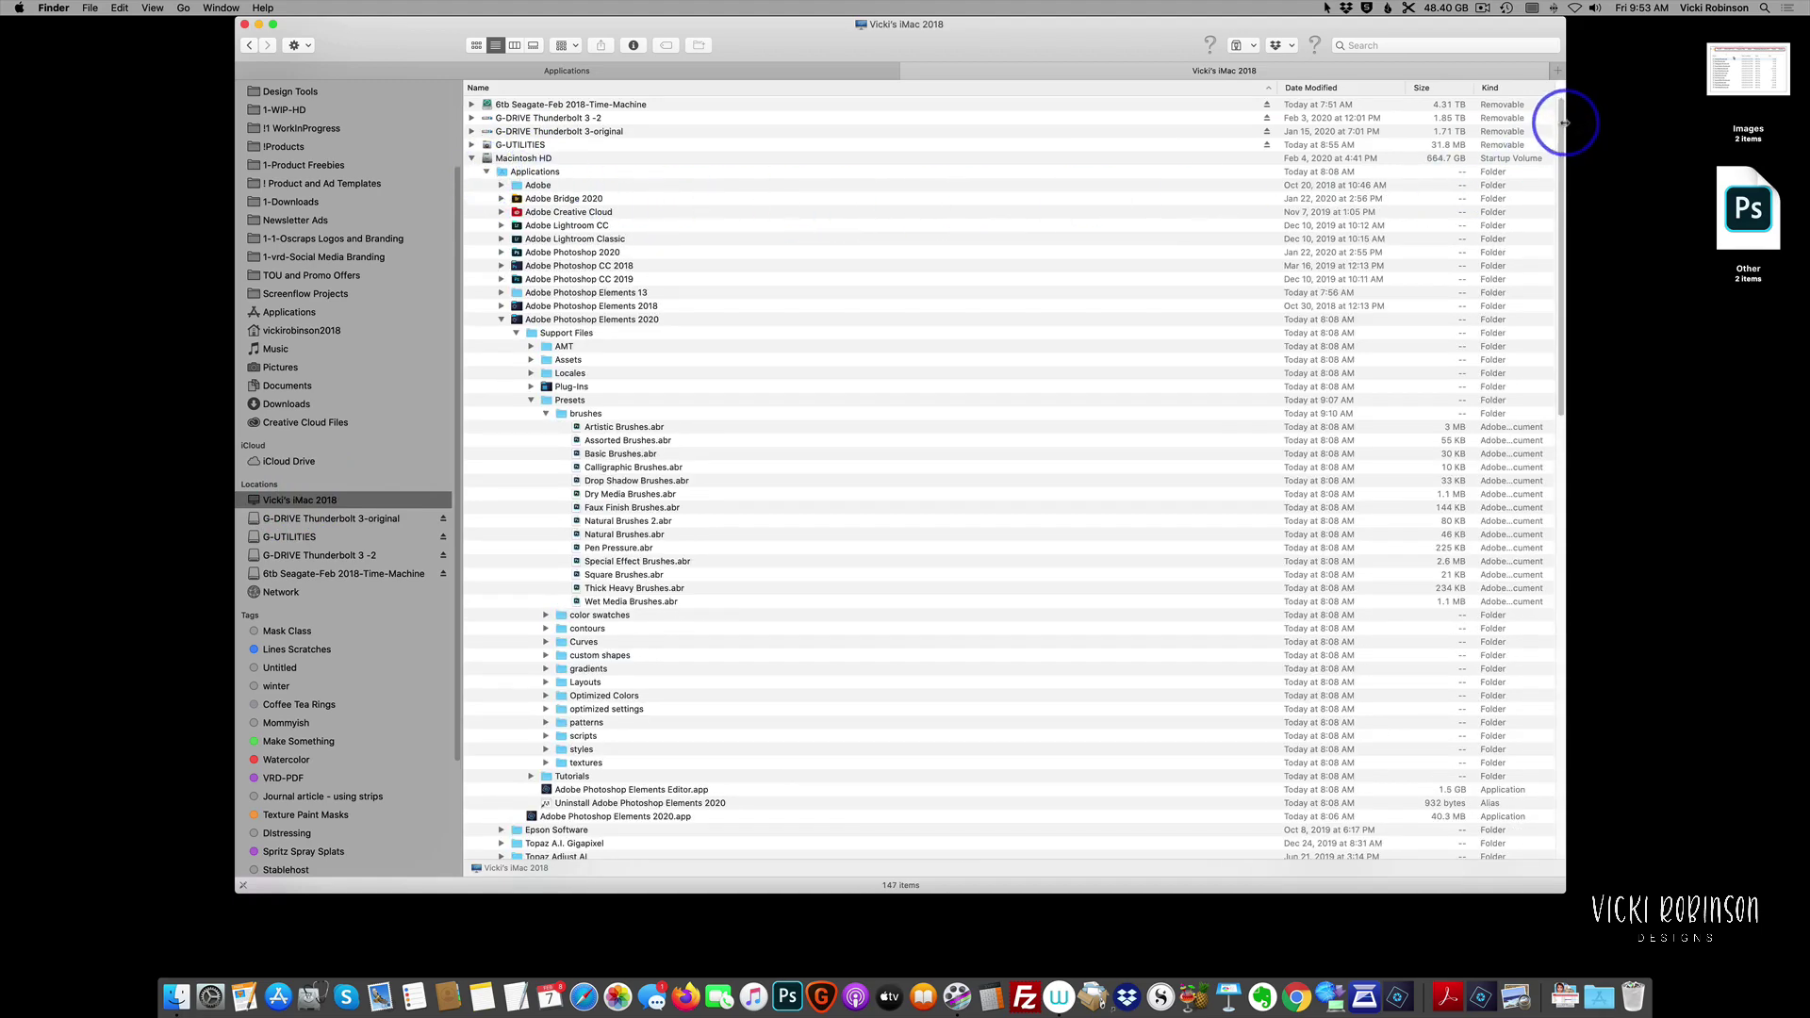
left_click_drag(1549, 112, 1245, 155)
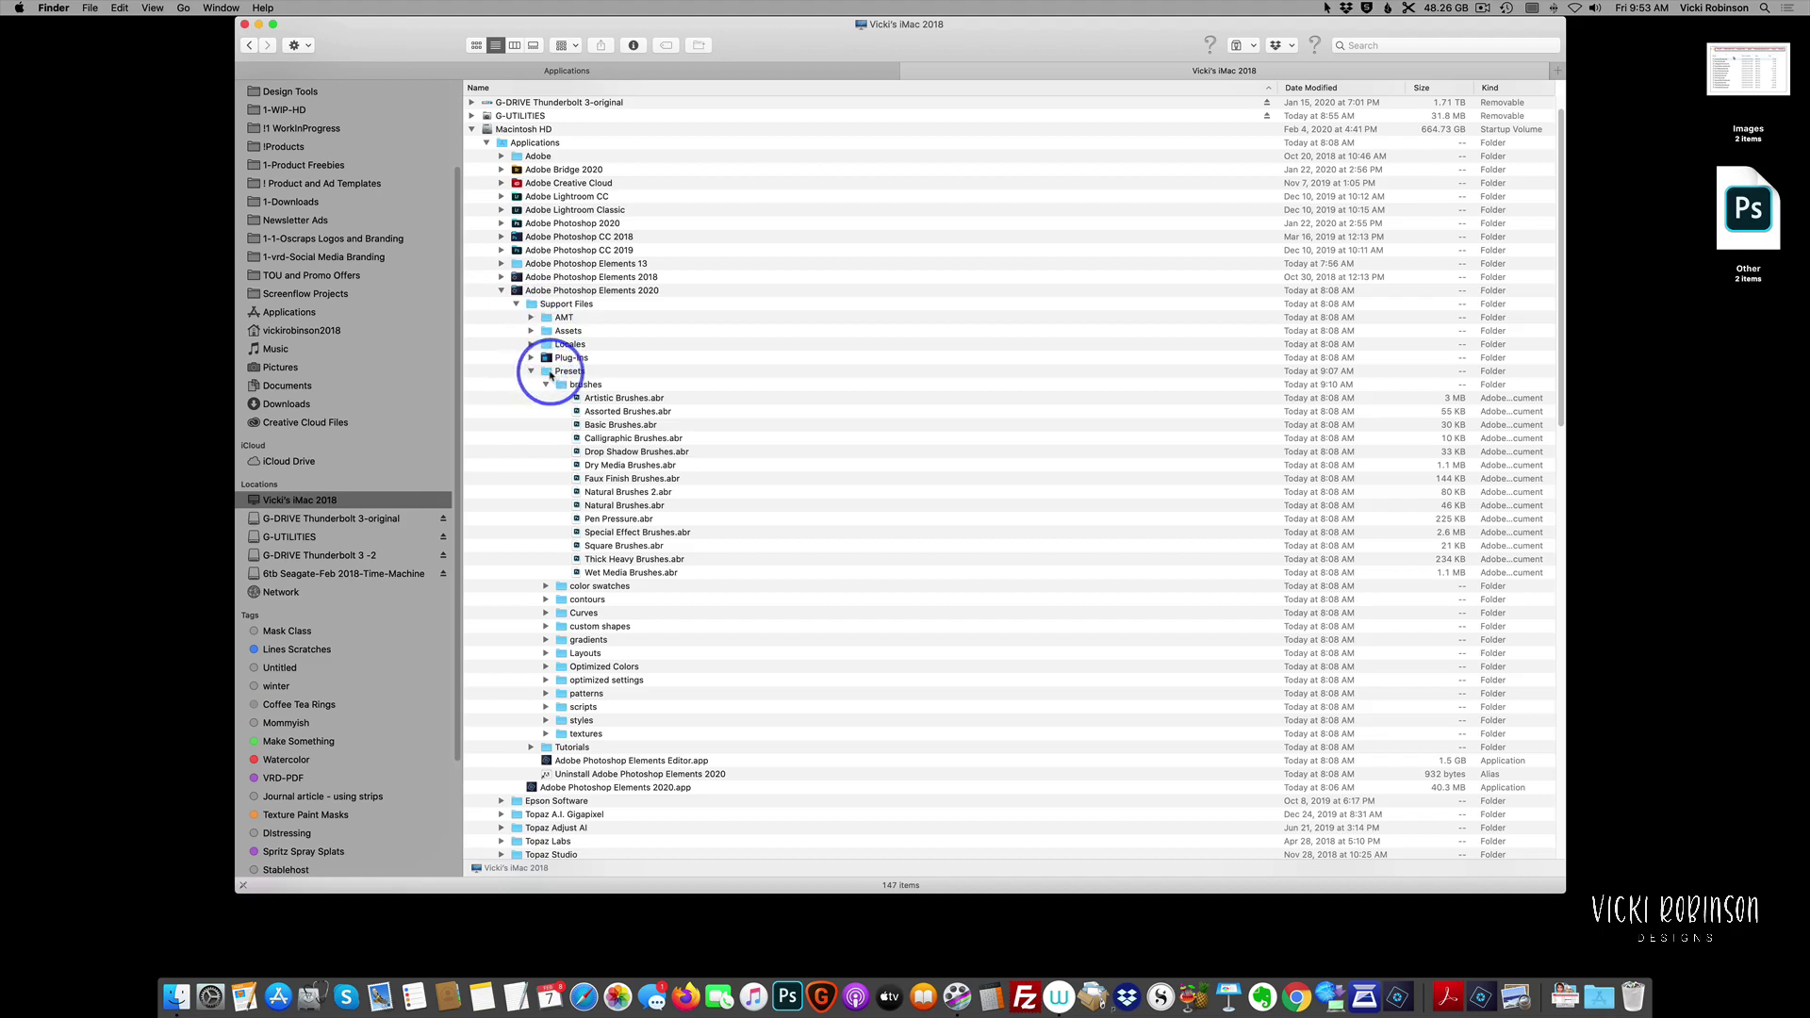
left_click(552, 372)
left_click(546, 384)
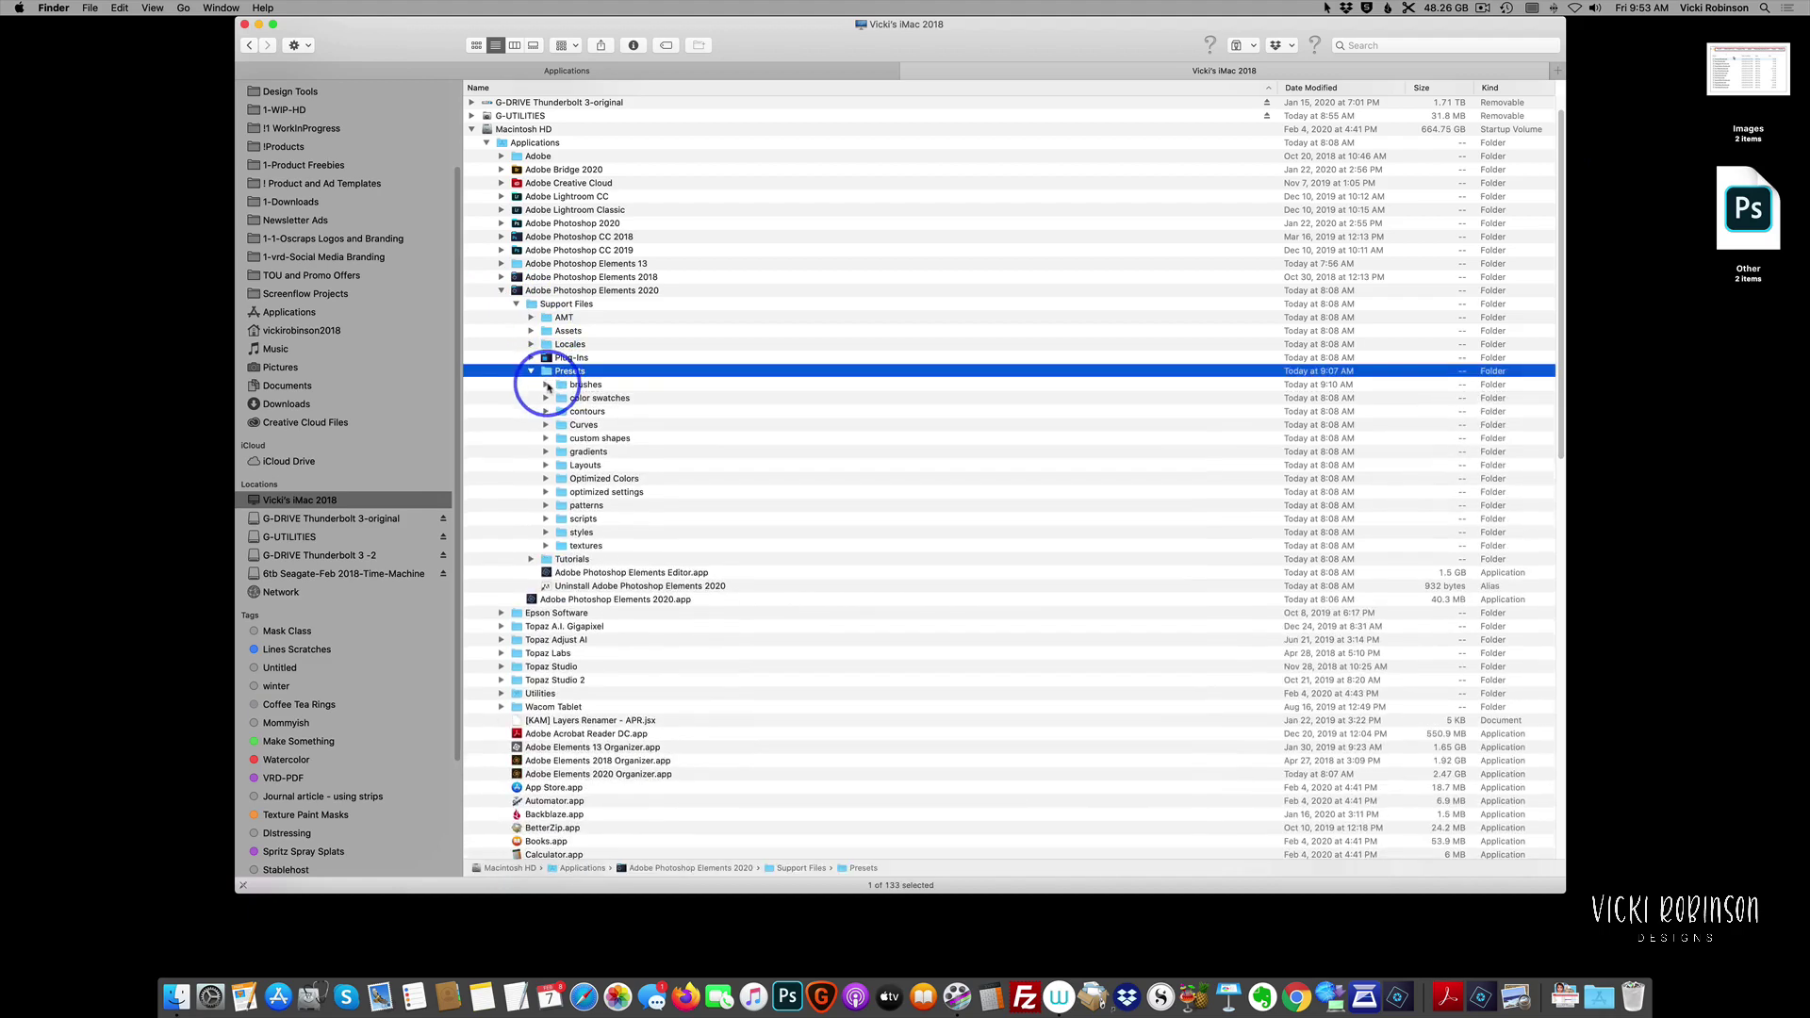
left_click(546, 384)
left_click(560, 385)
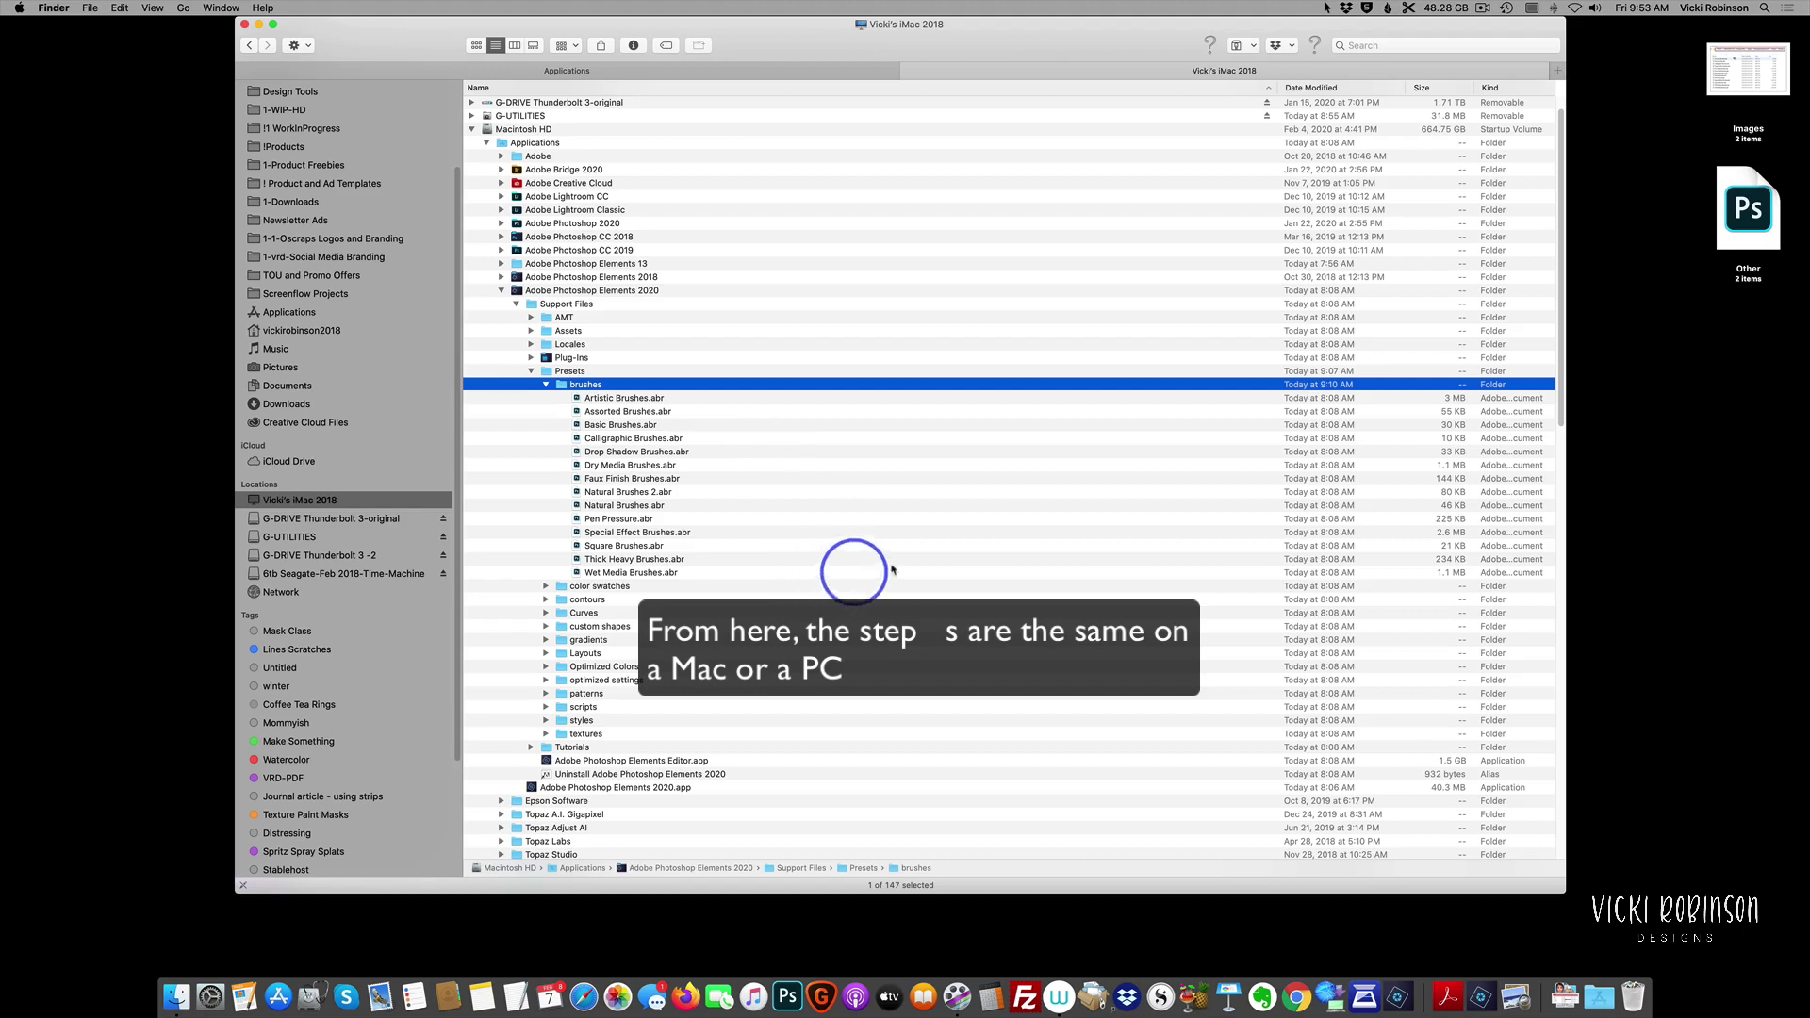
Step: Copy vrobinson-AJBrushes4.abr from the Desktop and paste it into the Presets brushes folder
right_click(1747, 220)
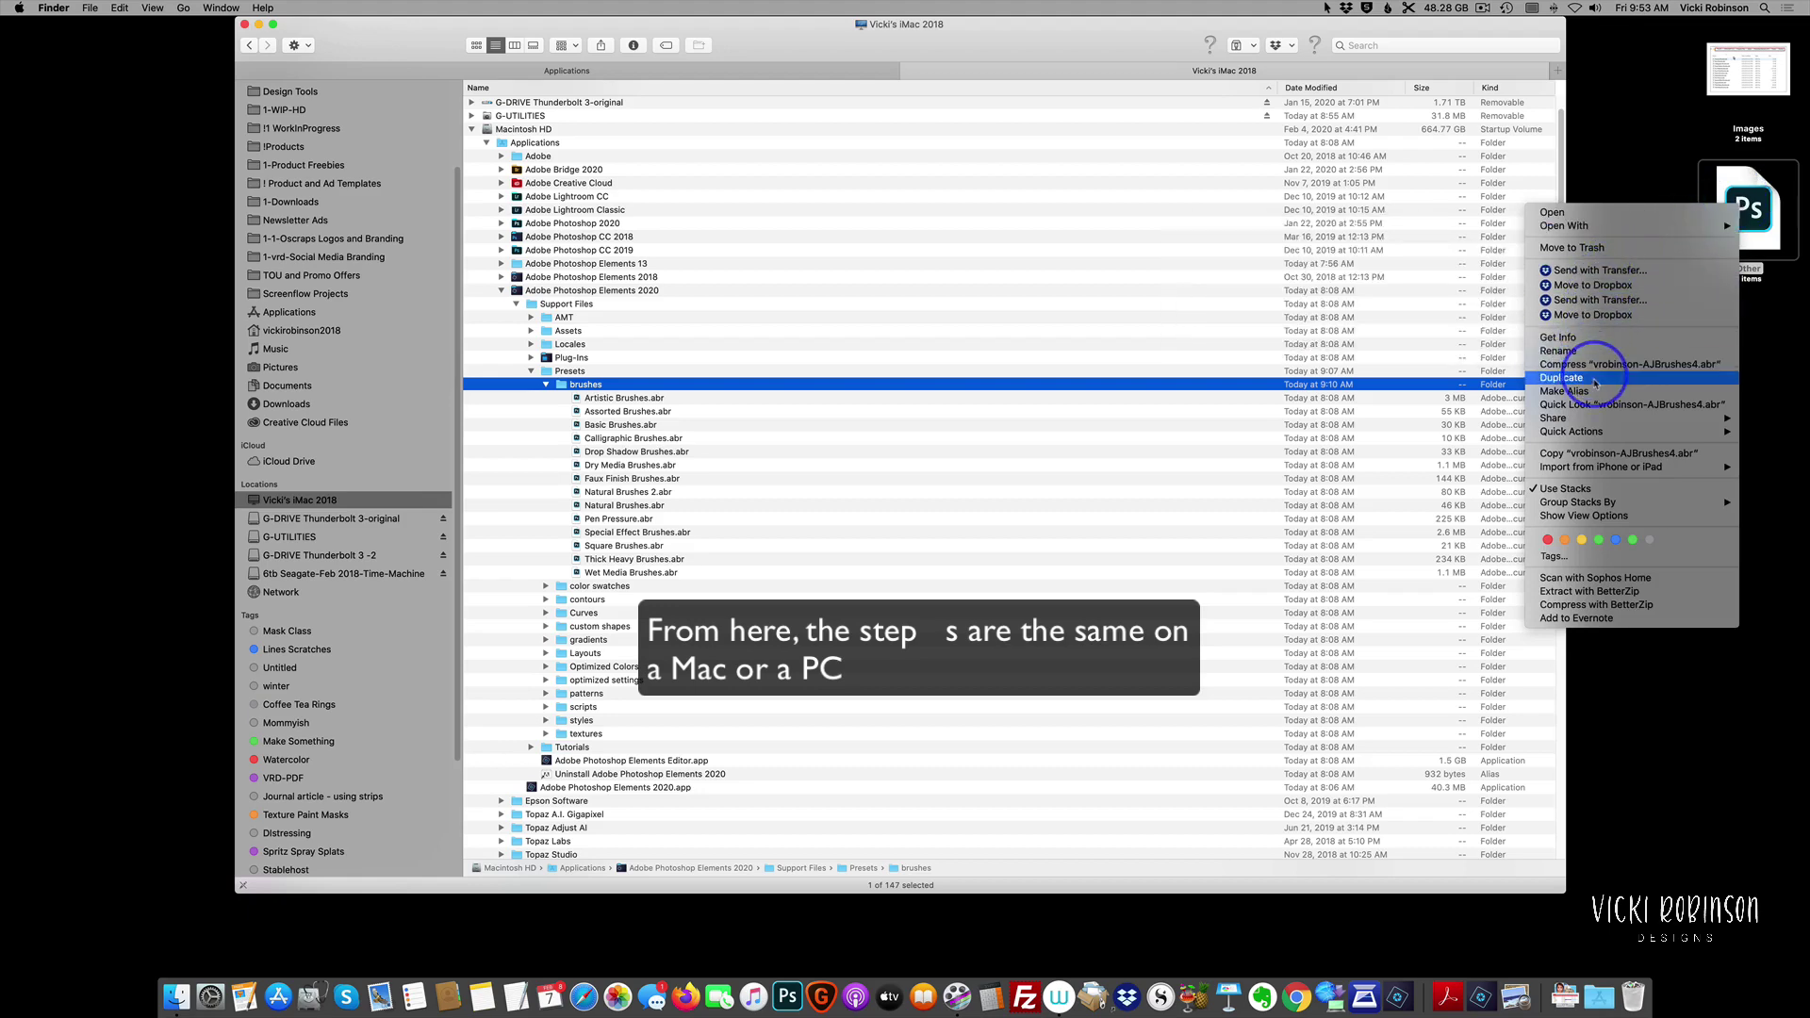
left_click(1608, 455)
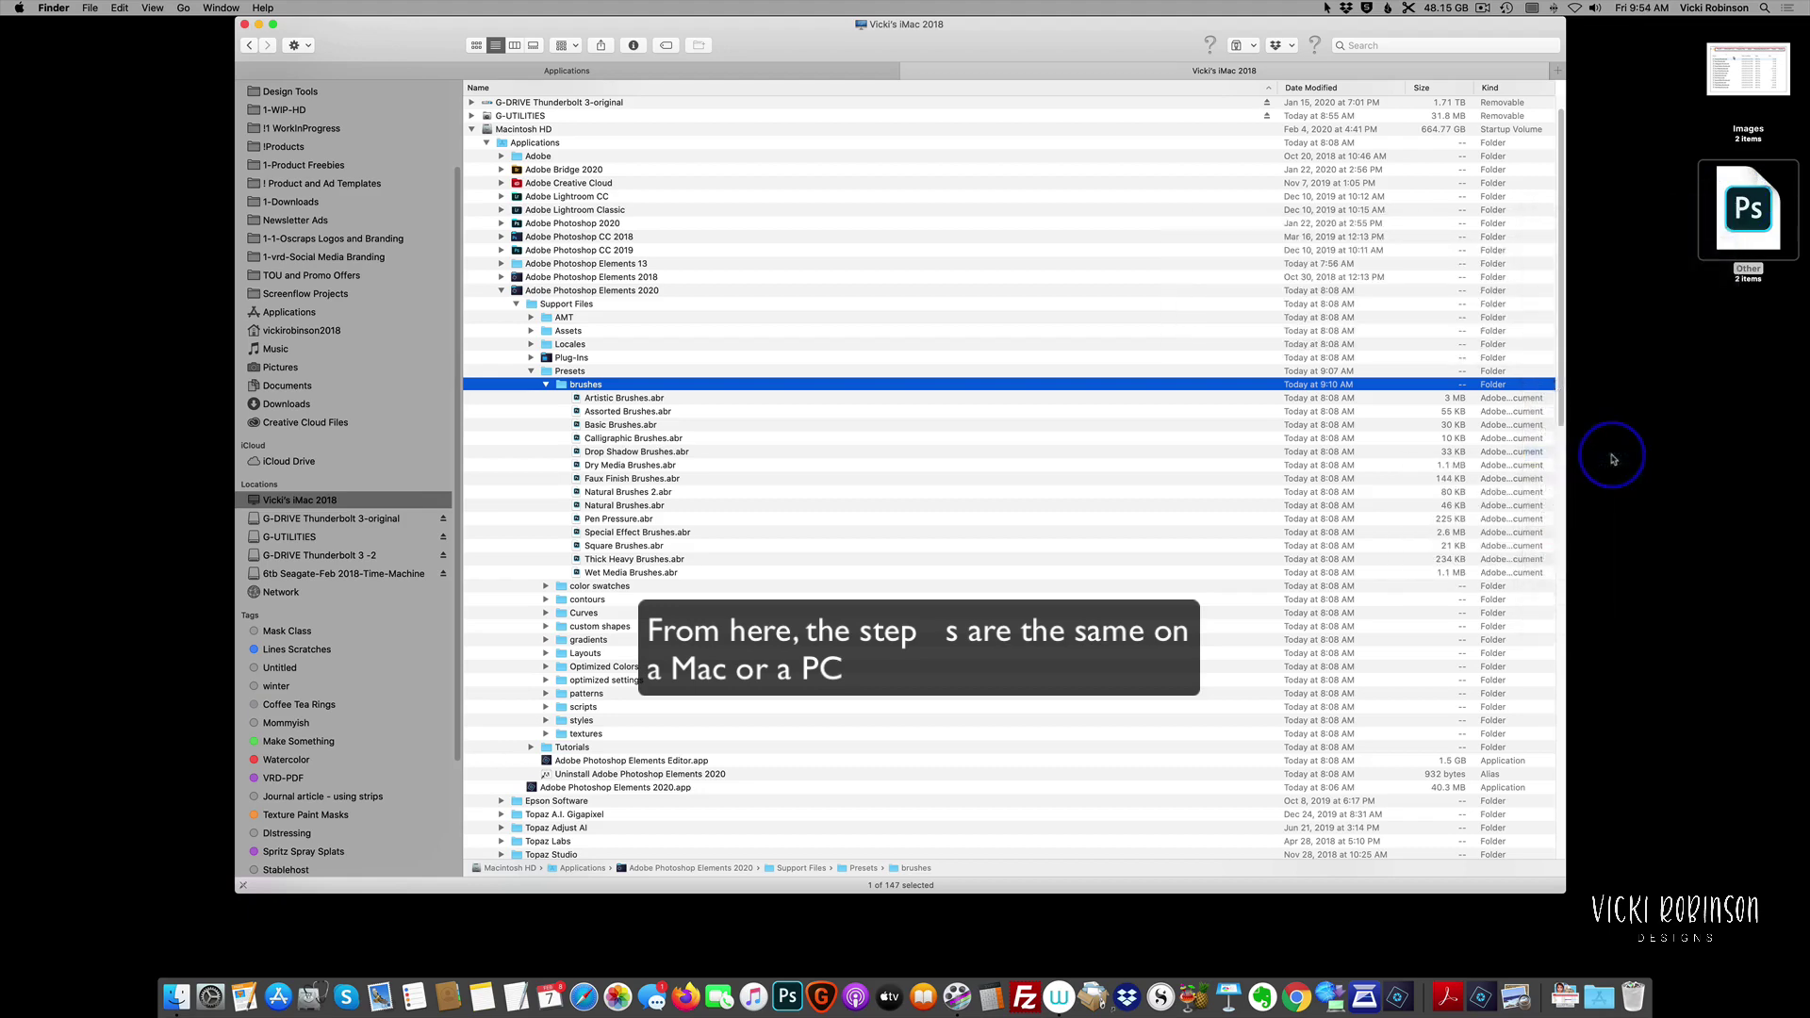
right_click(571, 386)
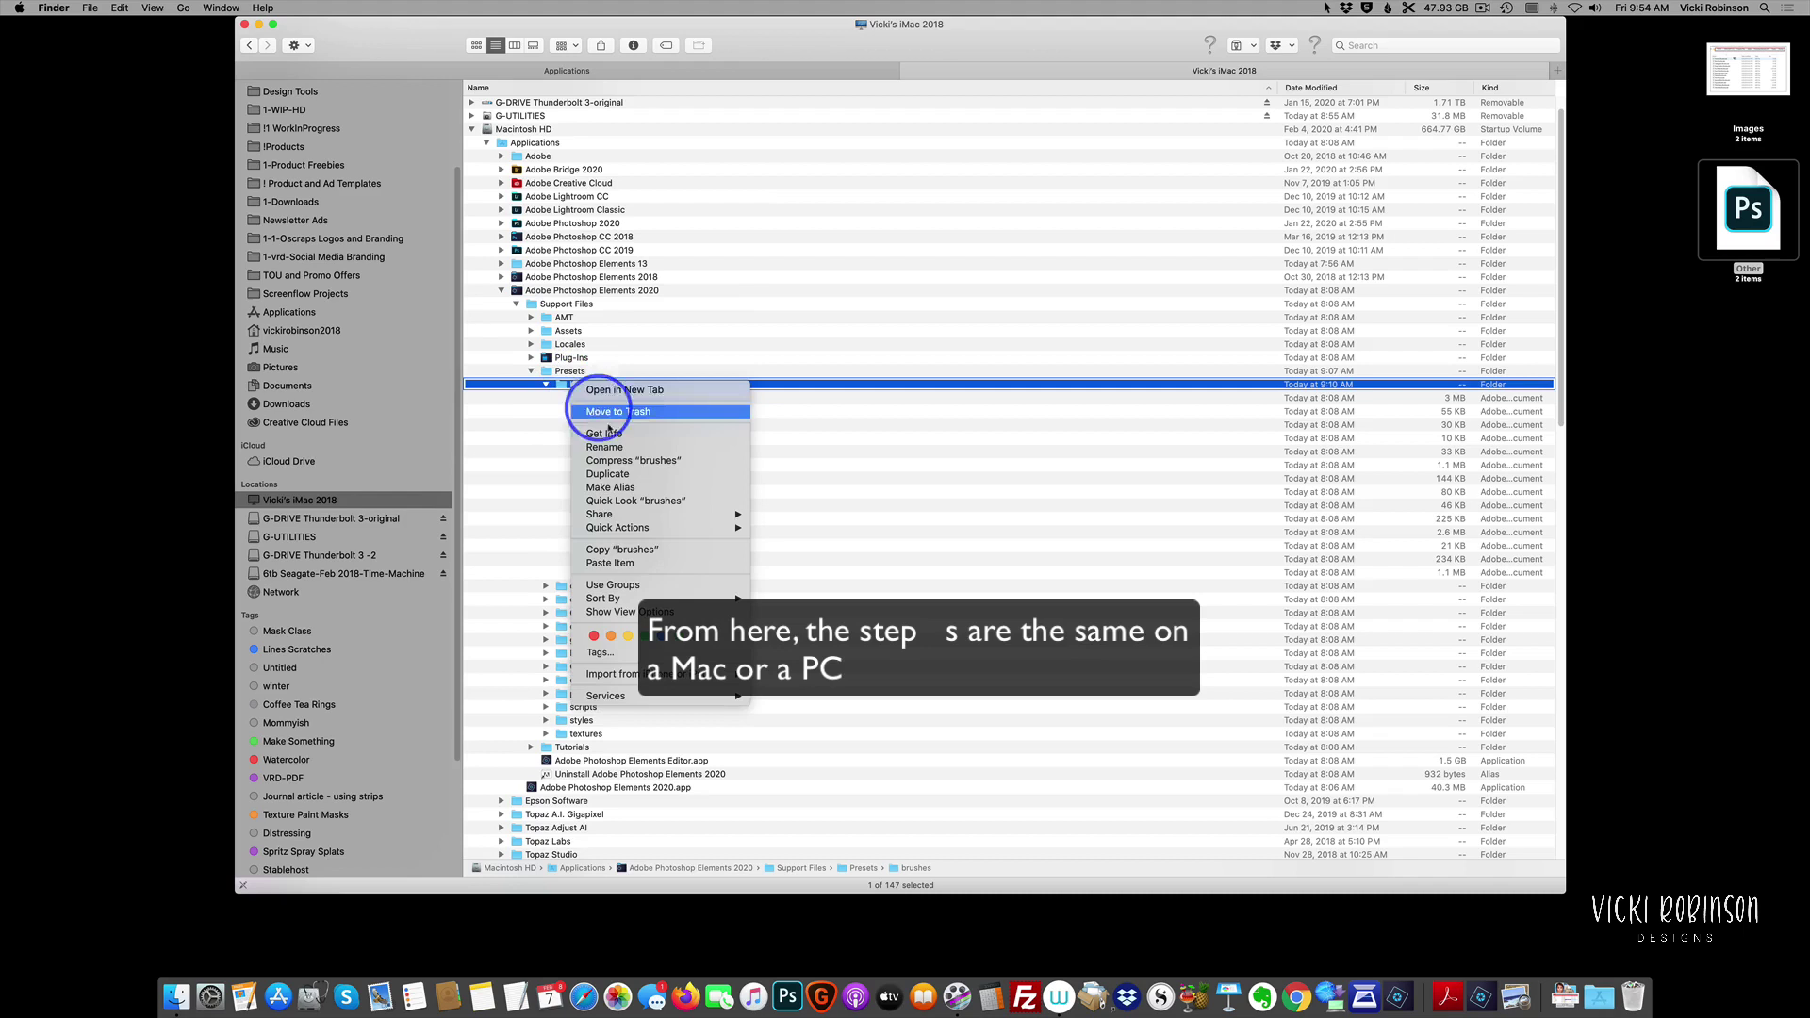
left_click(658, 564)
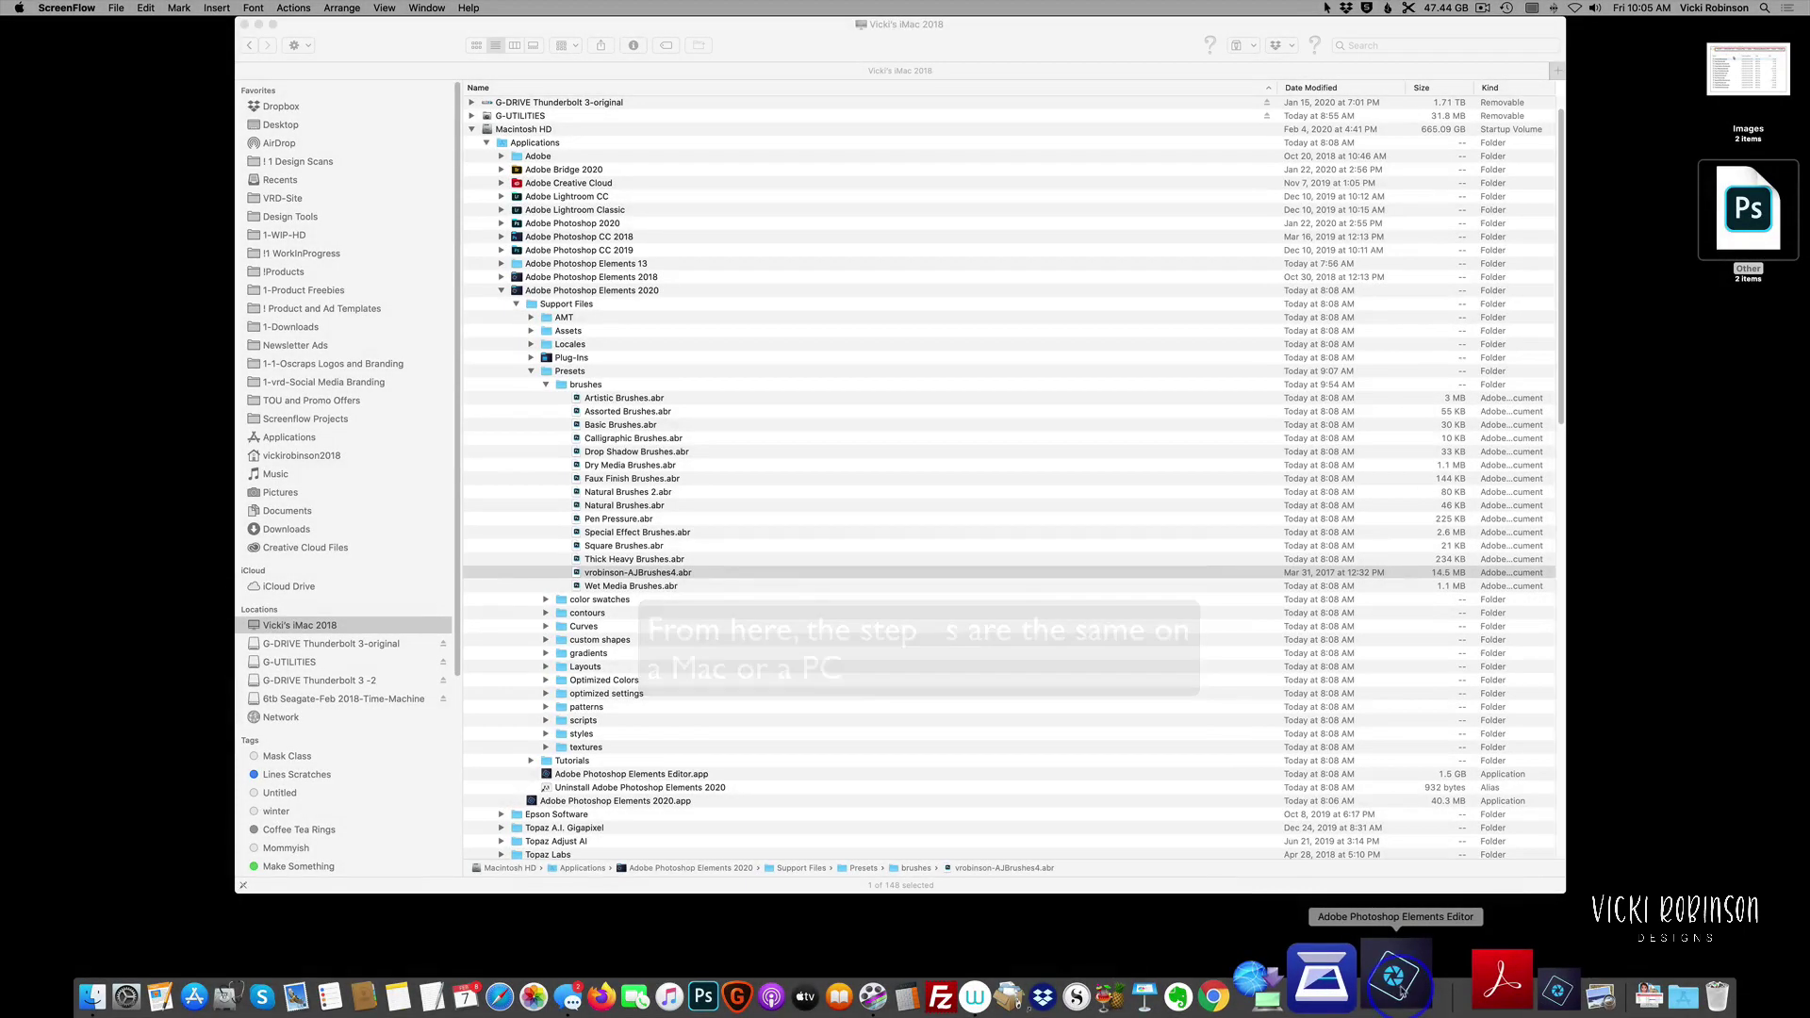
Step: Relaunch Photoshop Elements Editor and load the vrobinson-AJBrushes4 set in the brush picker
left_click(1398, 983)
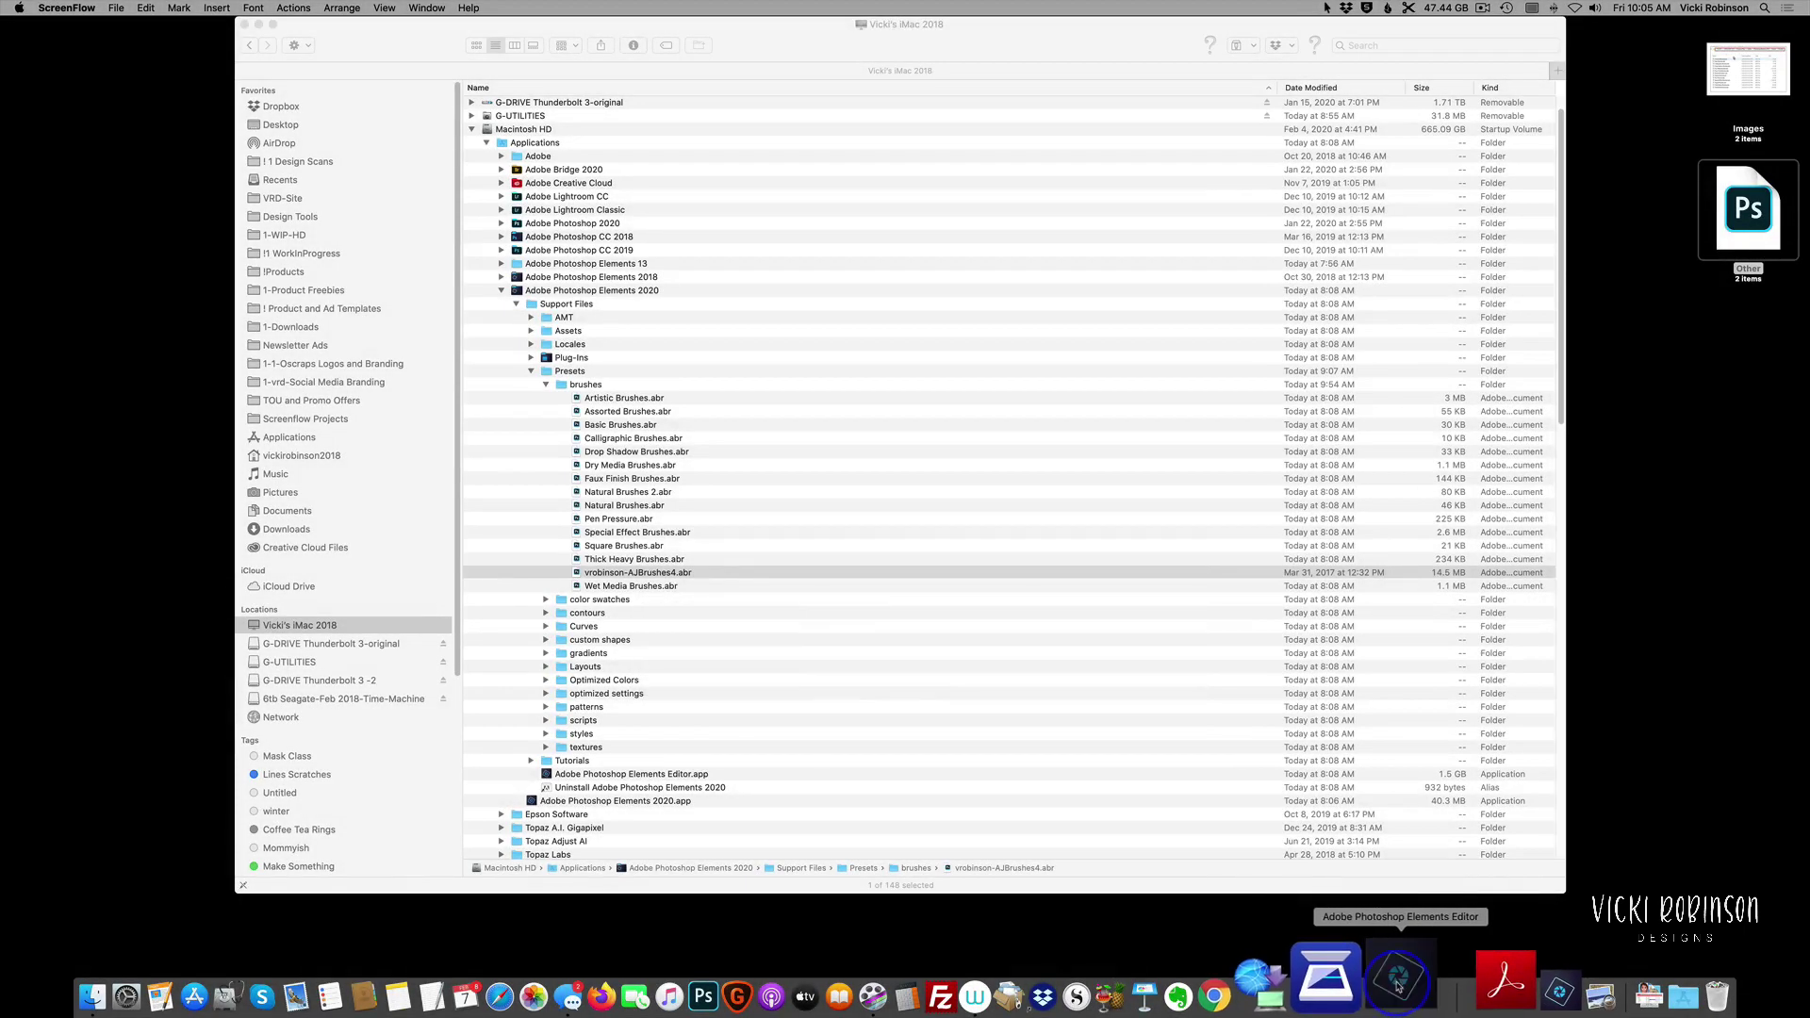
left_click(1398, 991)
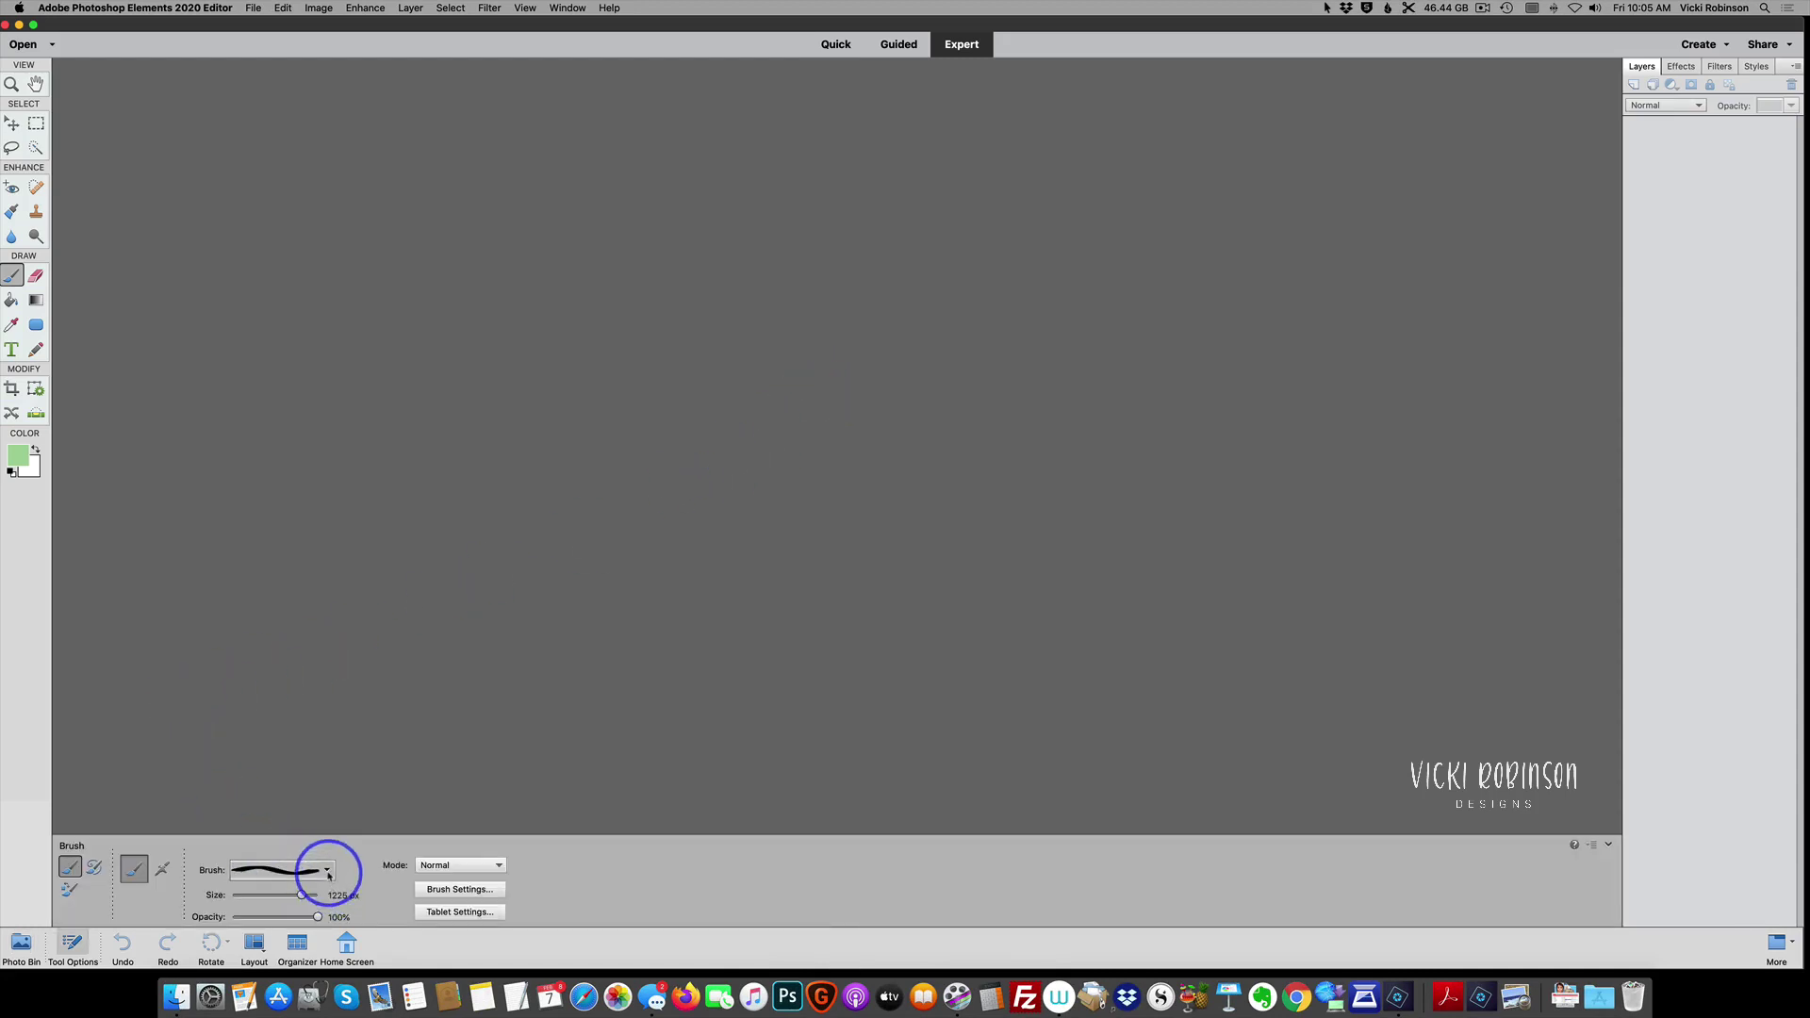
left_click(329, 872)
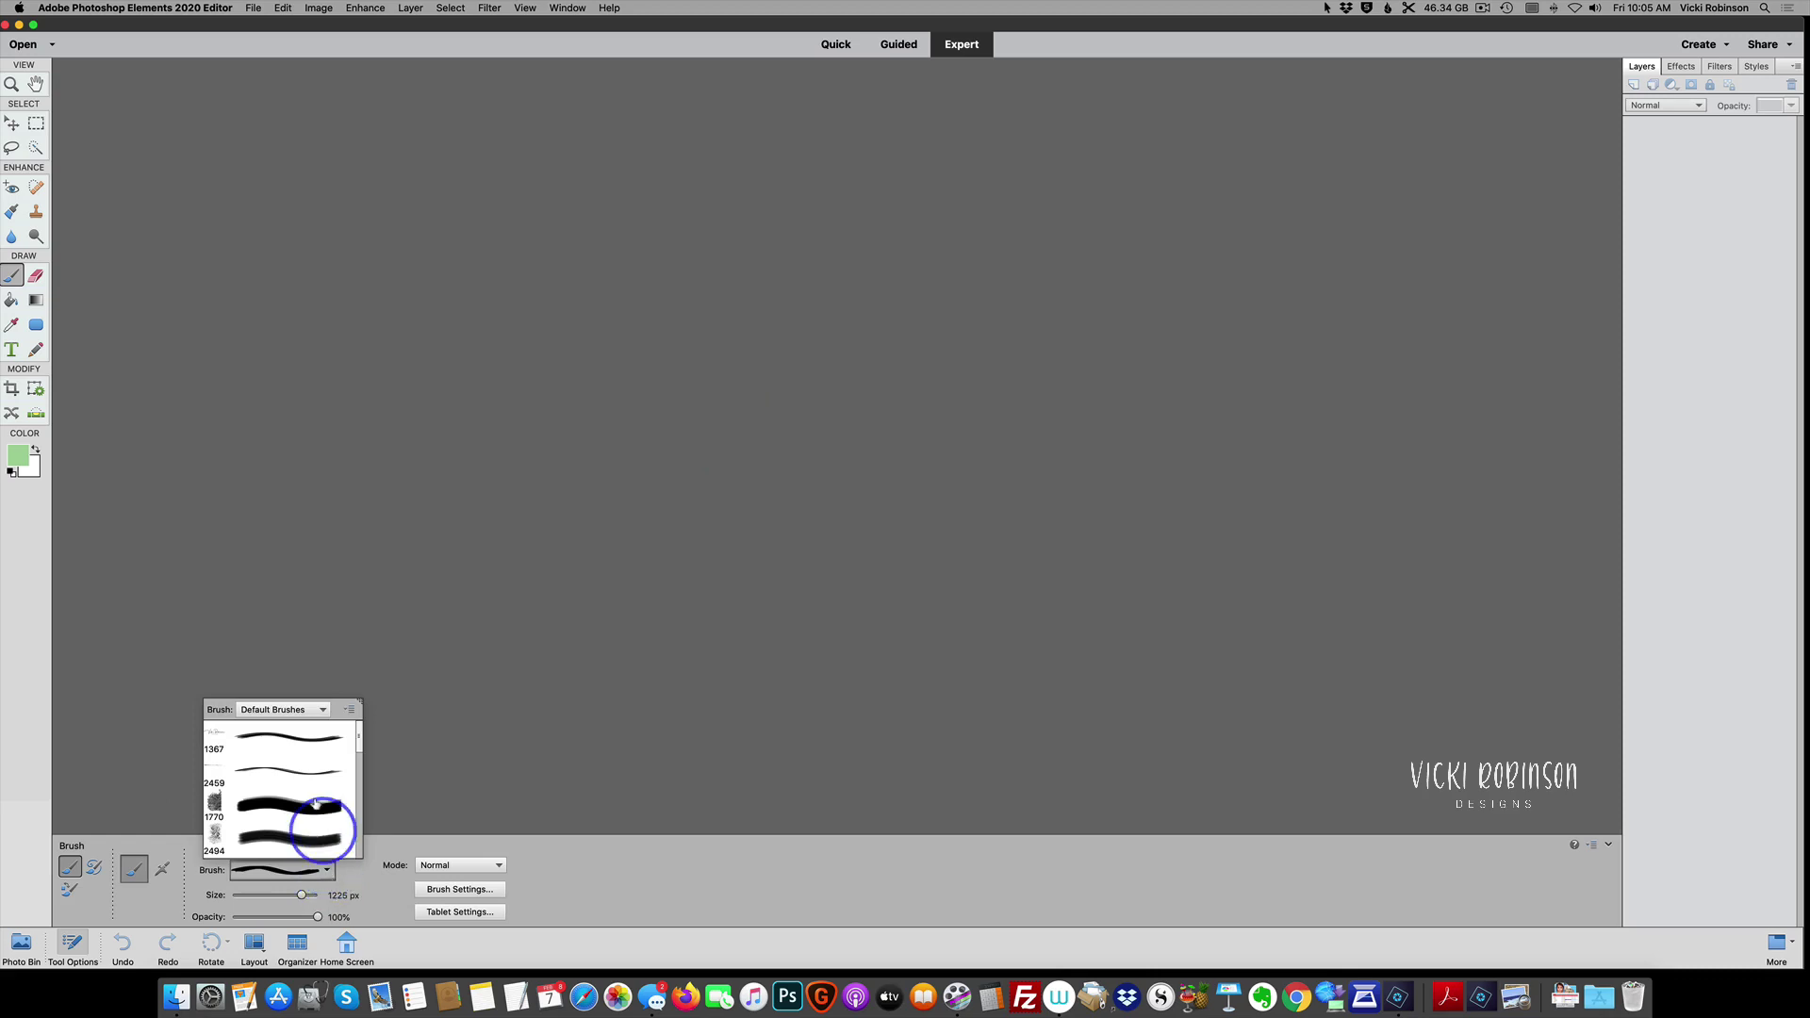
left_click(323, 710)
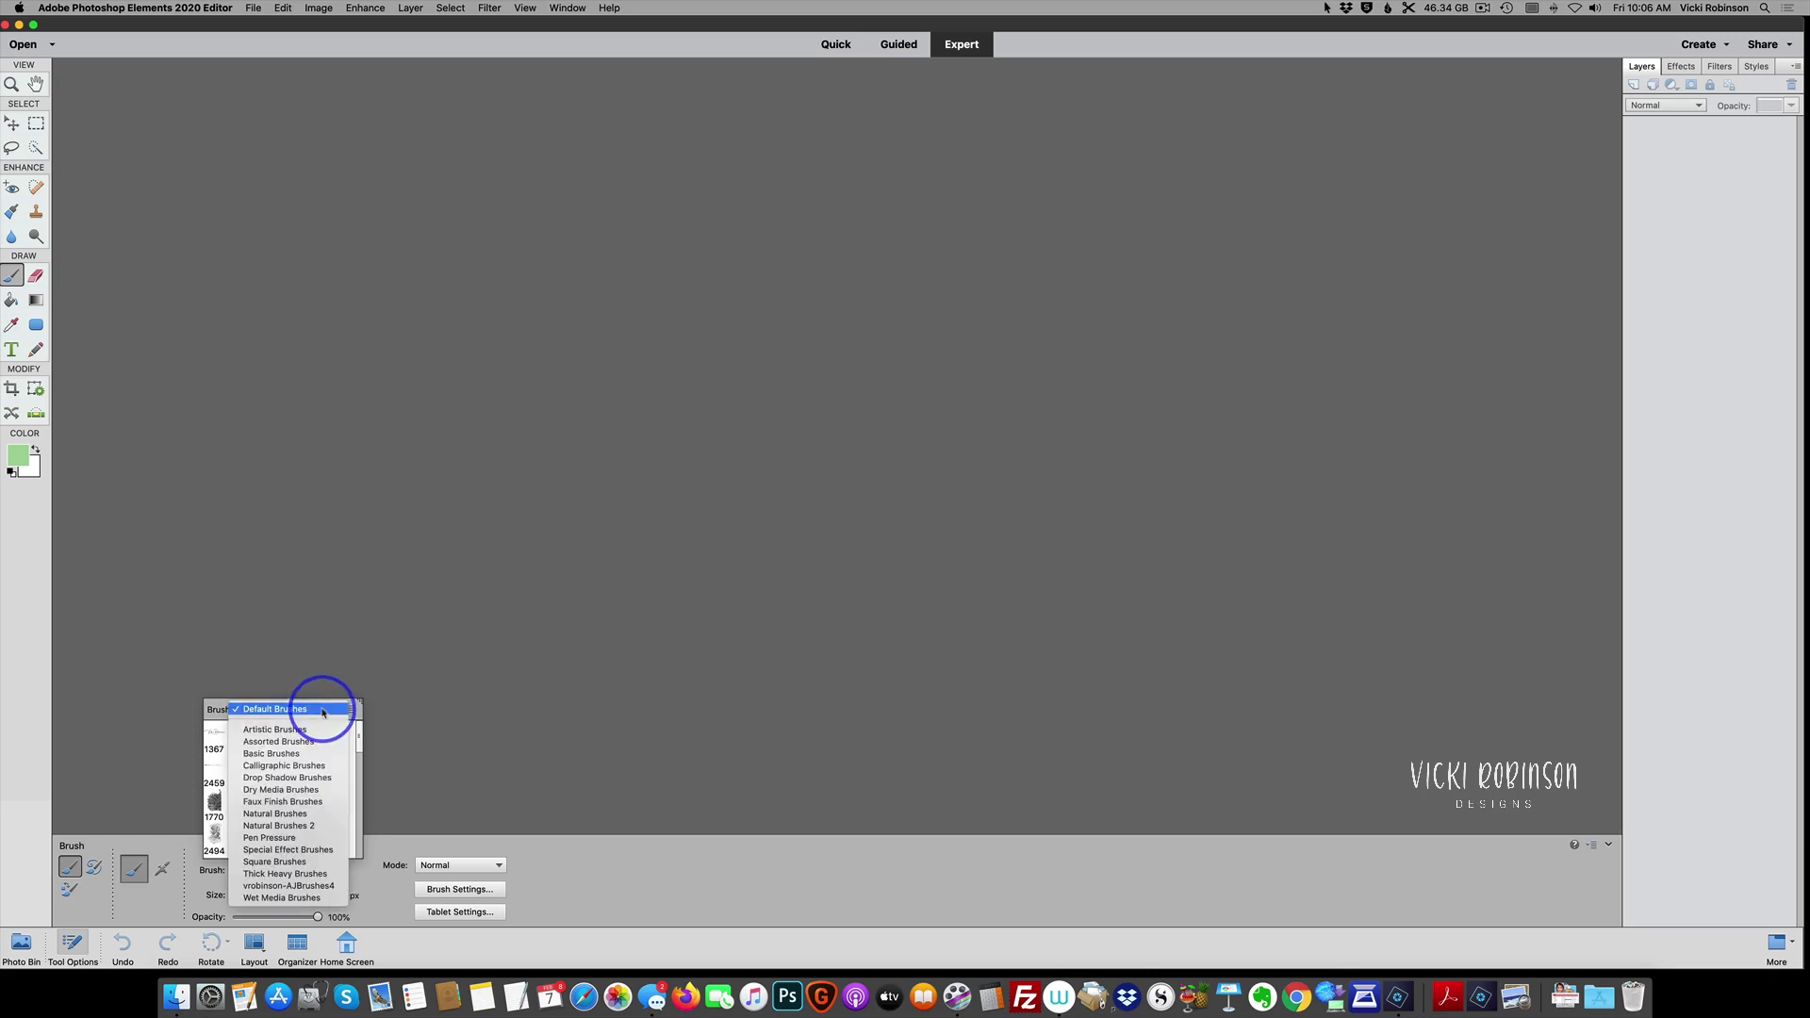
left_click(274, 886)
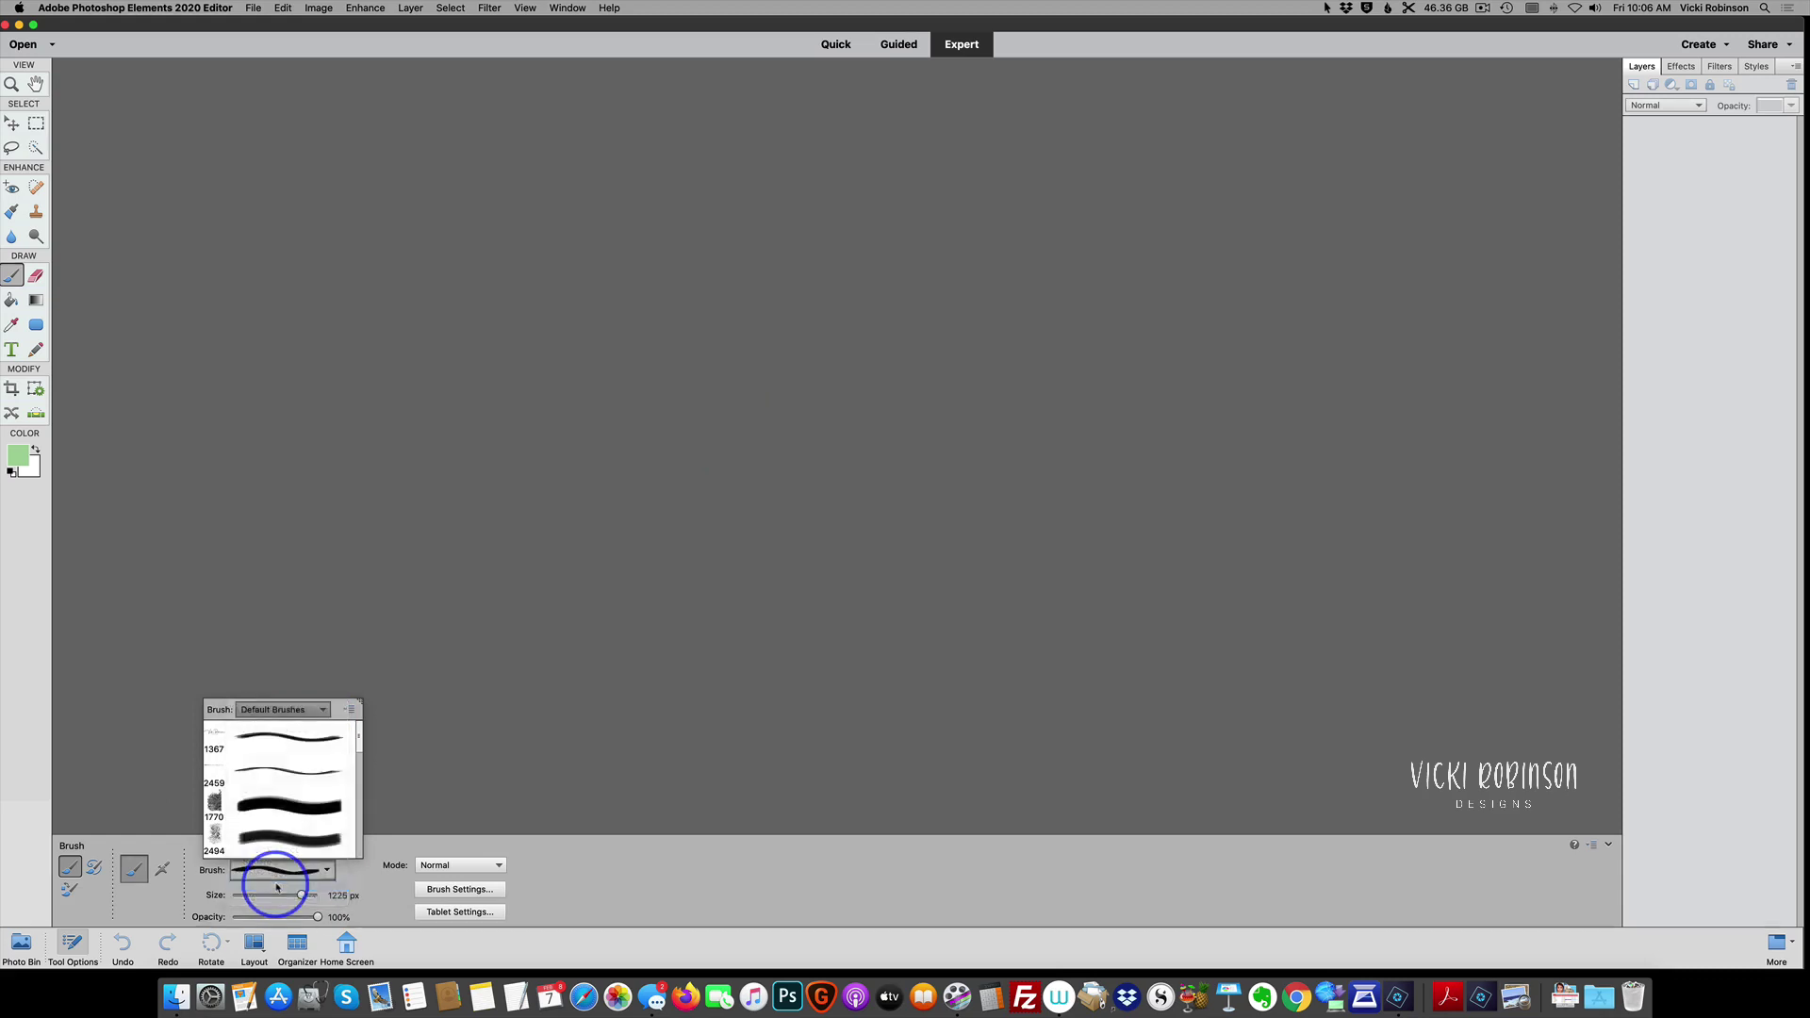
left_click(323, 709)
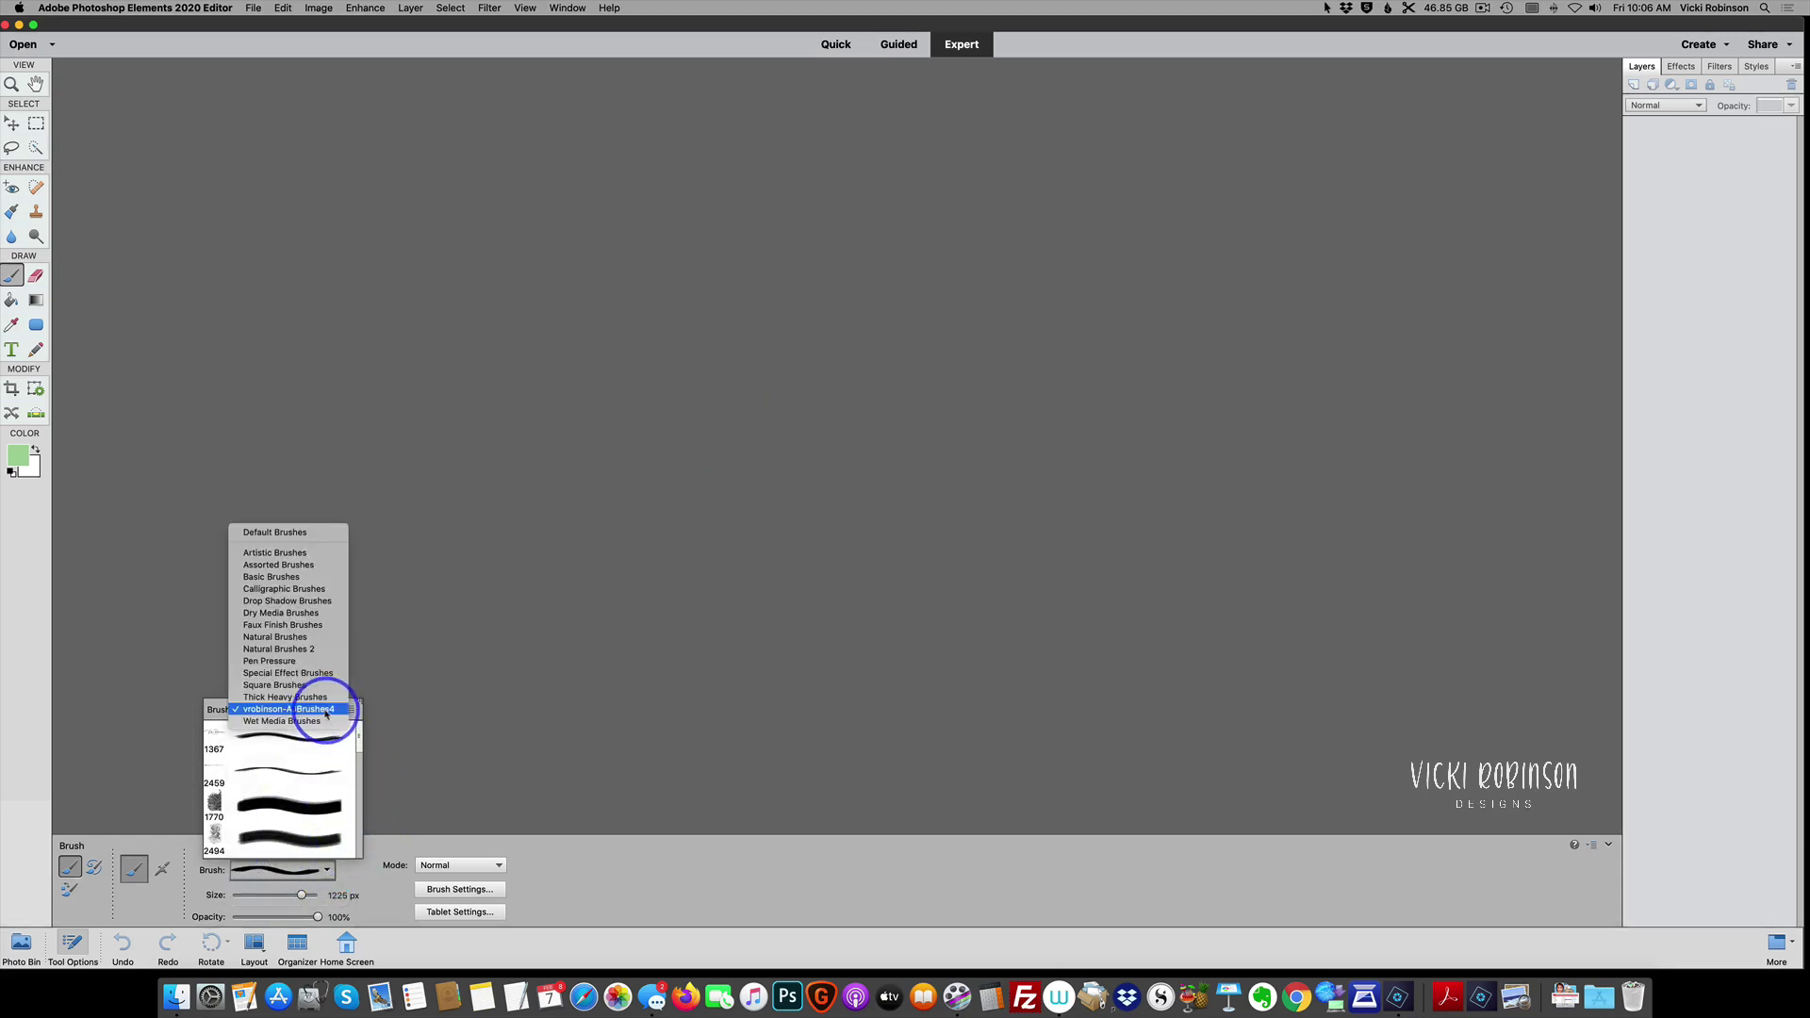
Step: Switch the brush picker to Natural Brushes, then reopen and close the library list
left_click(290, 636)
left_click(326, 709)
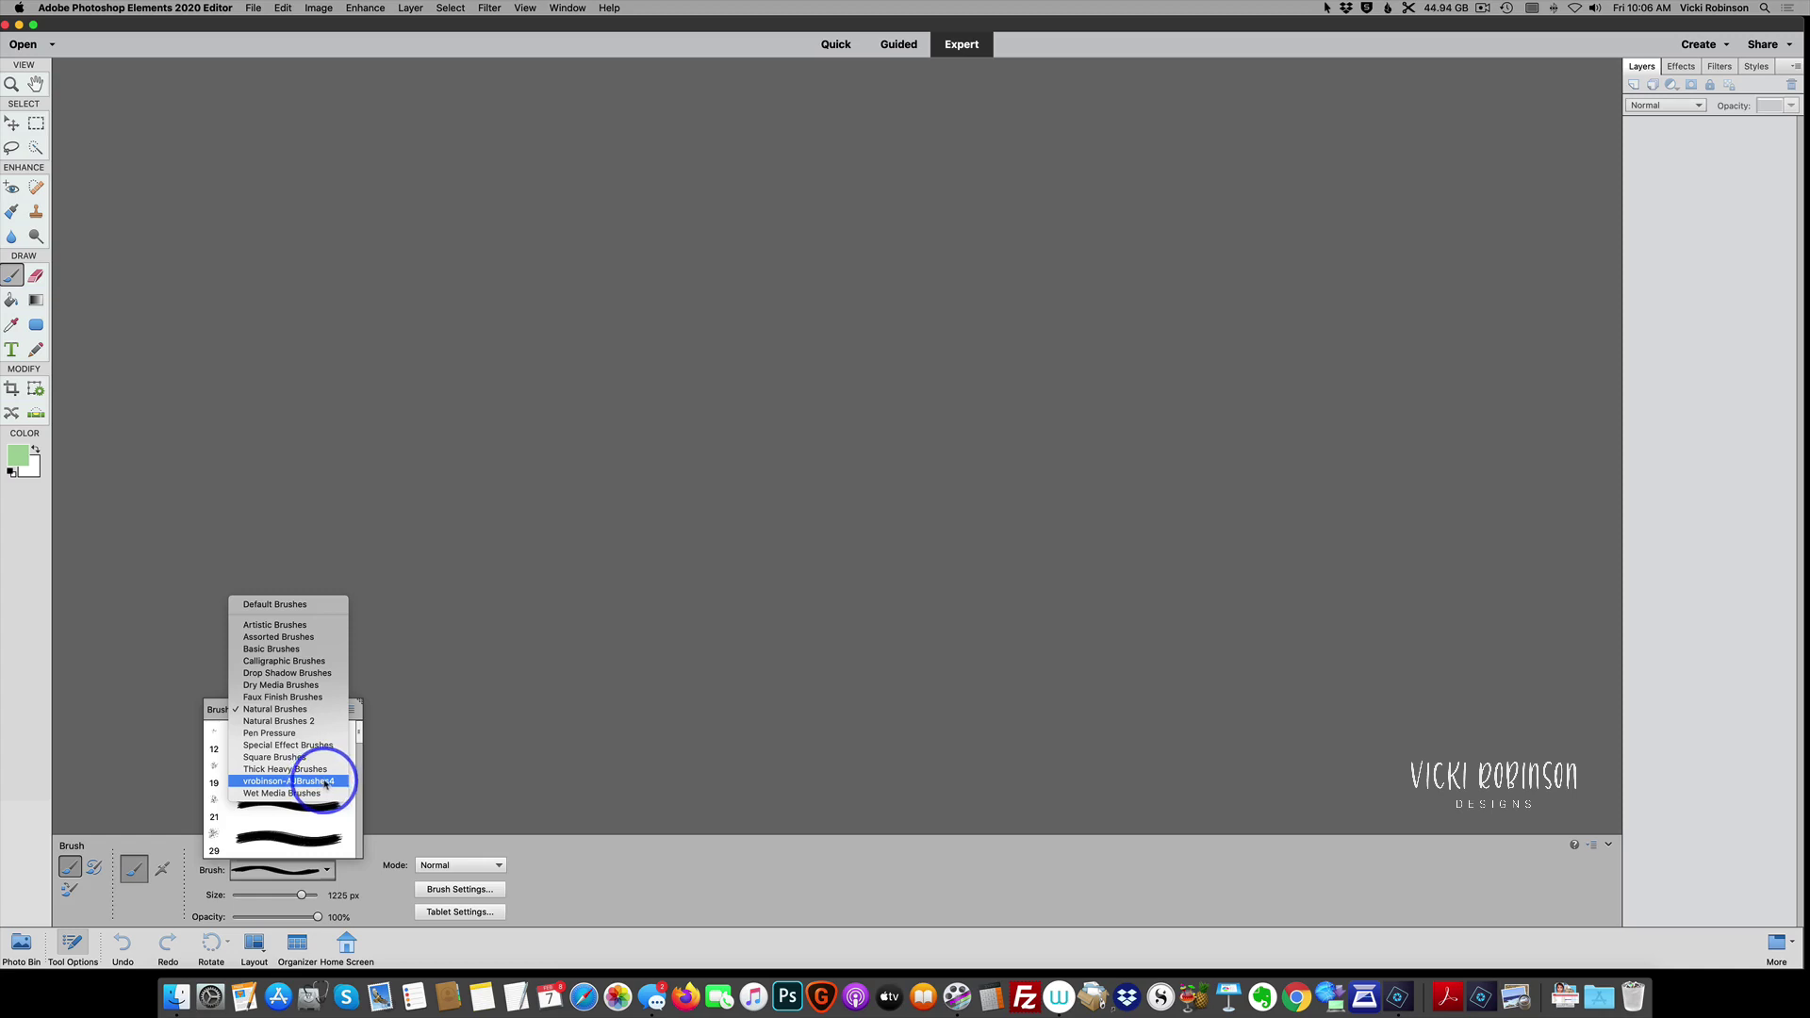
left_click(353, 711)
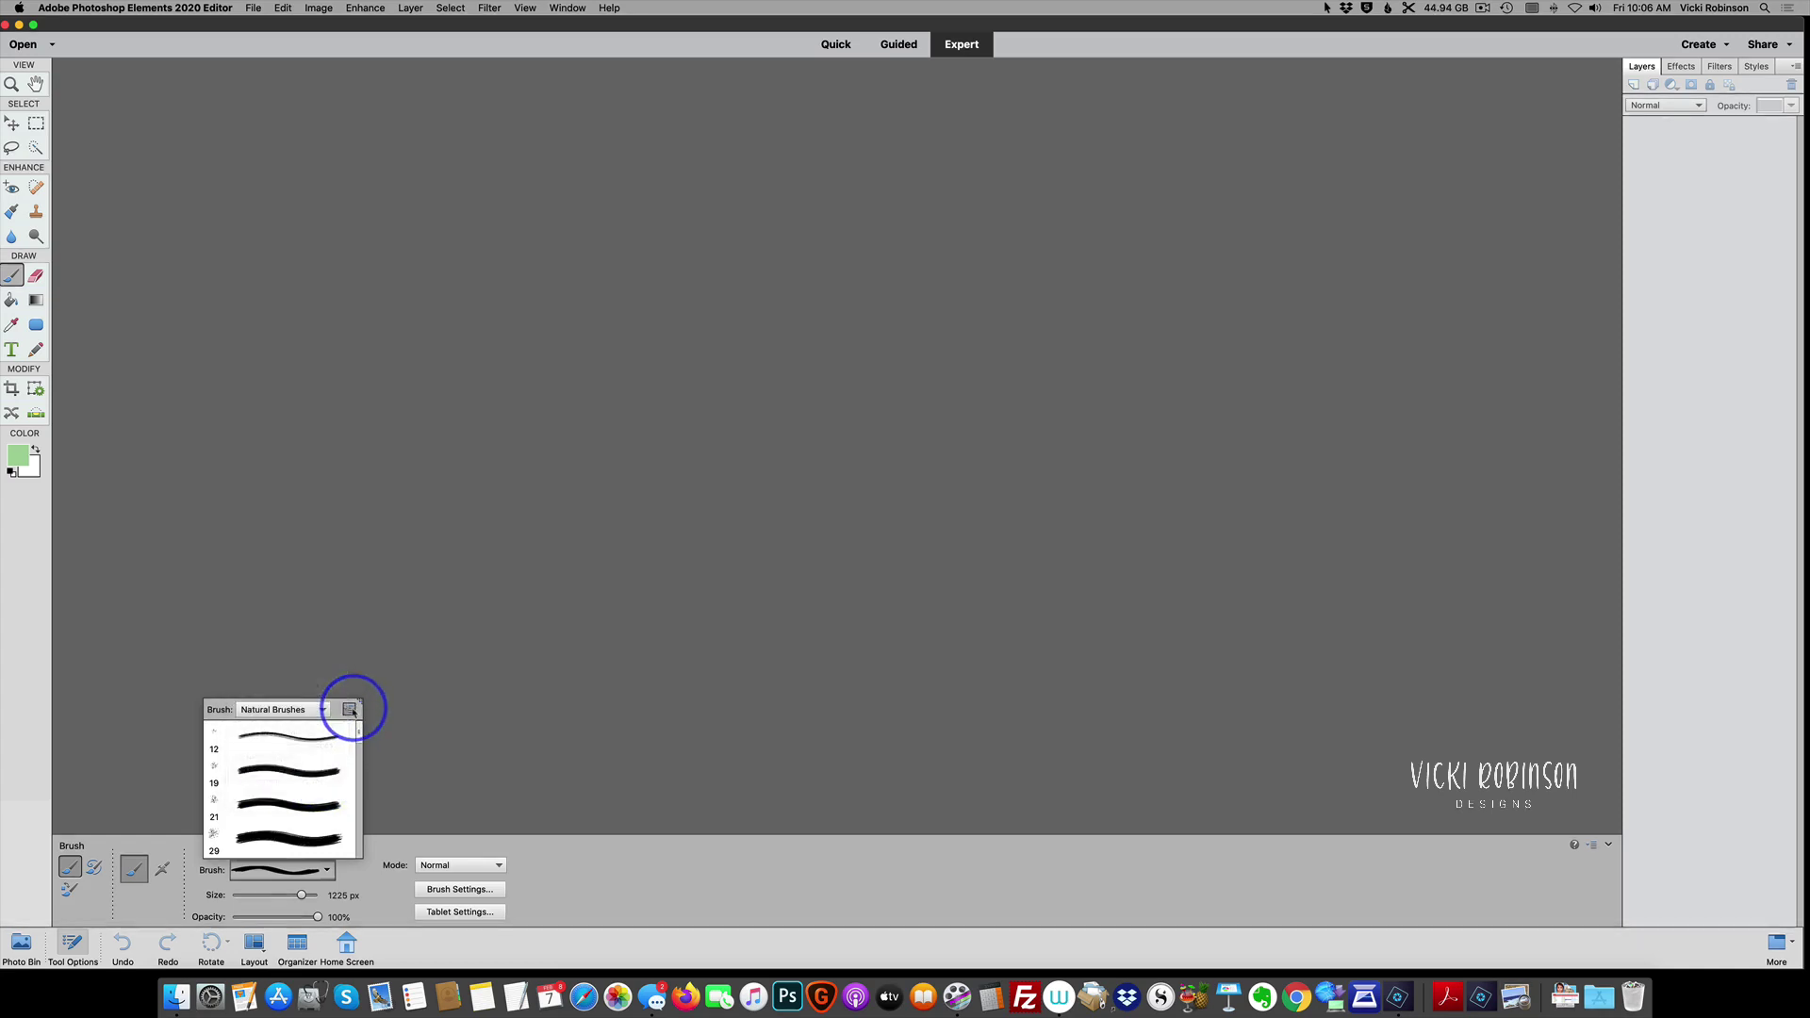
Step: Reopen vrobinson-AJBrushes4-Prev.jpg from the recently edited files list
left_click(253, 8)
mouse_move(307, 66)
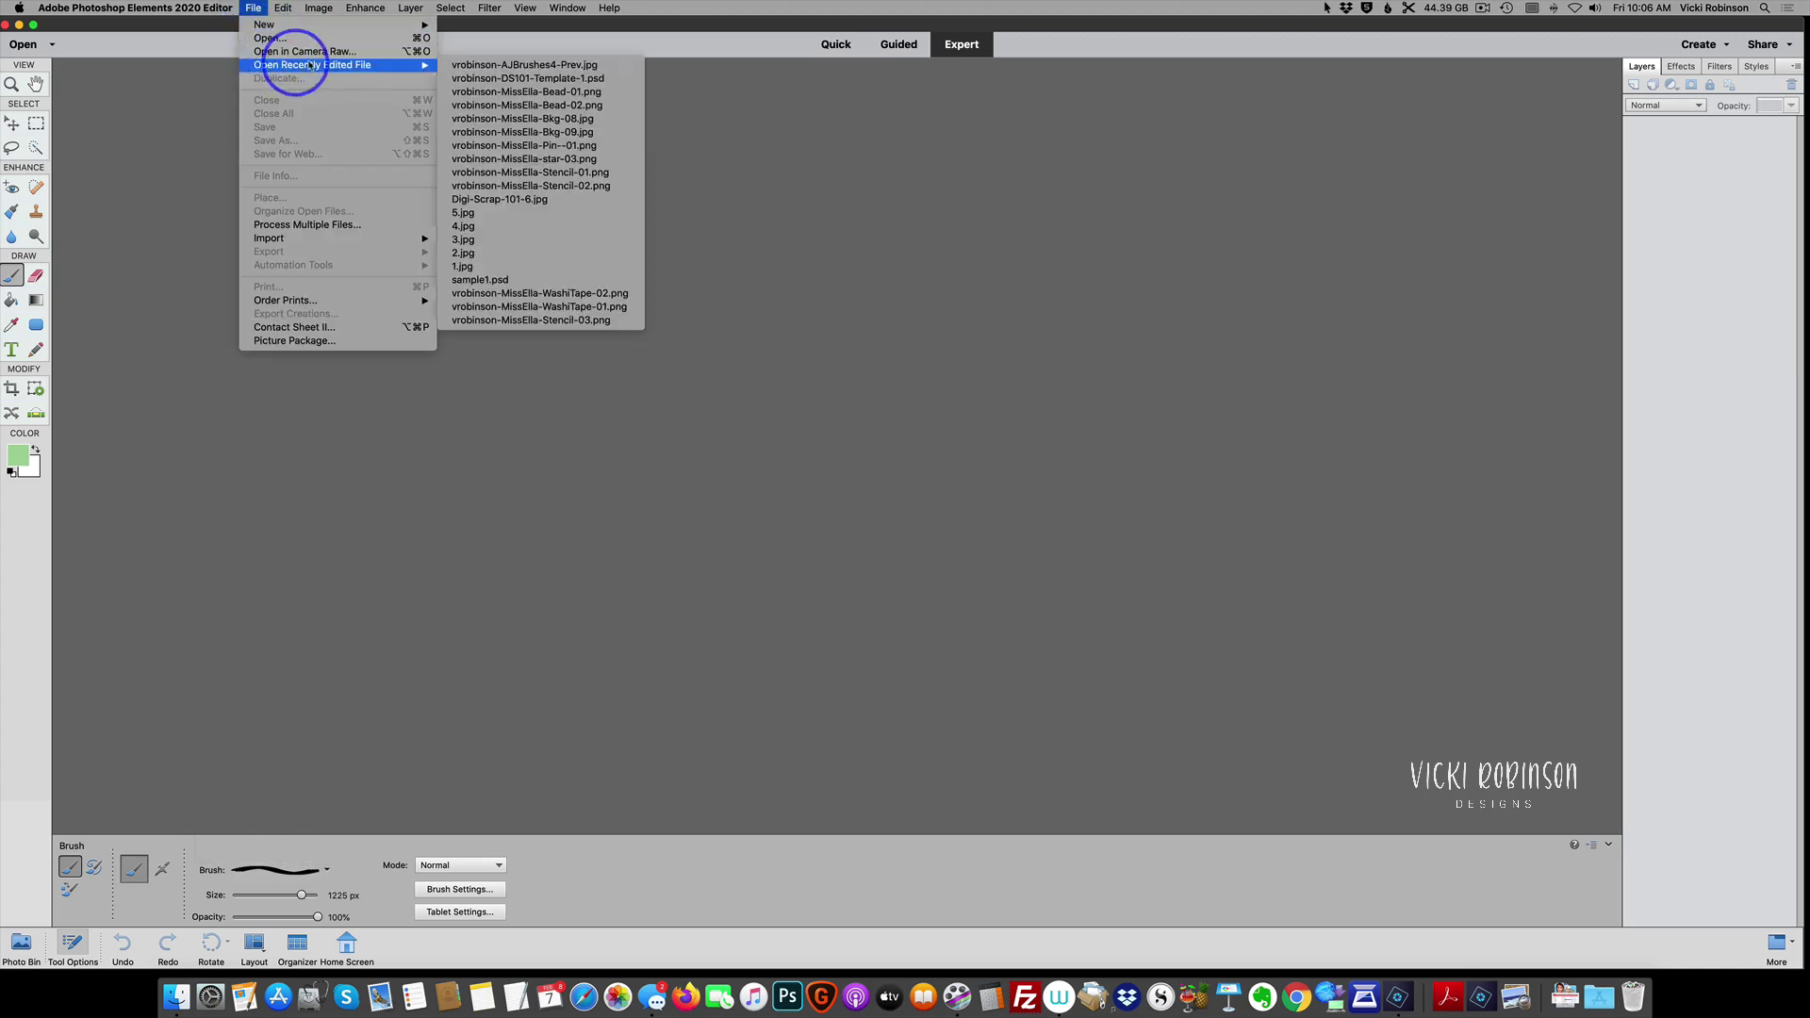
left_click(474, 42)
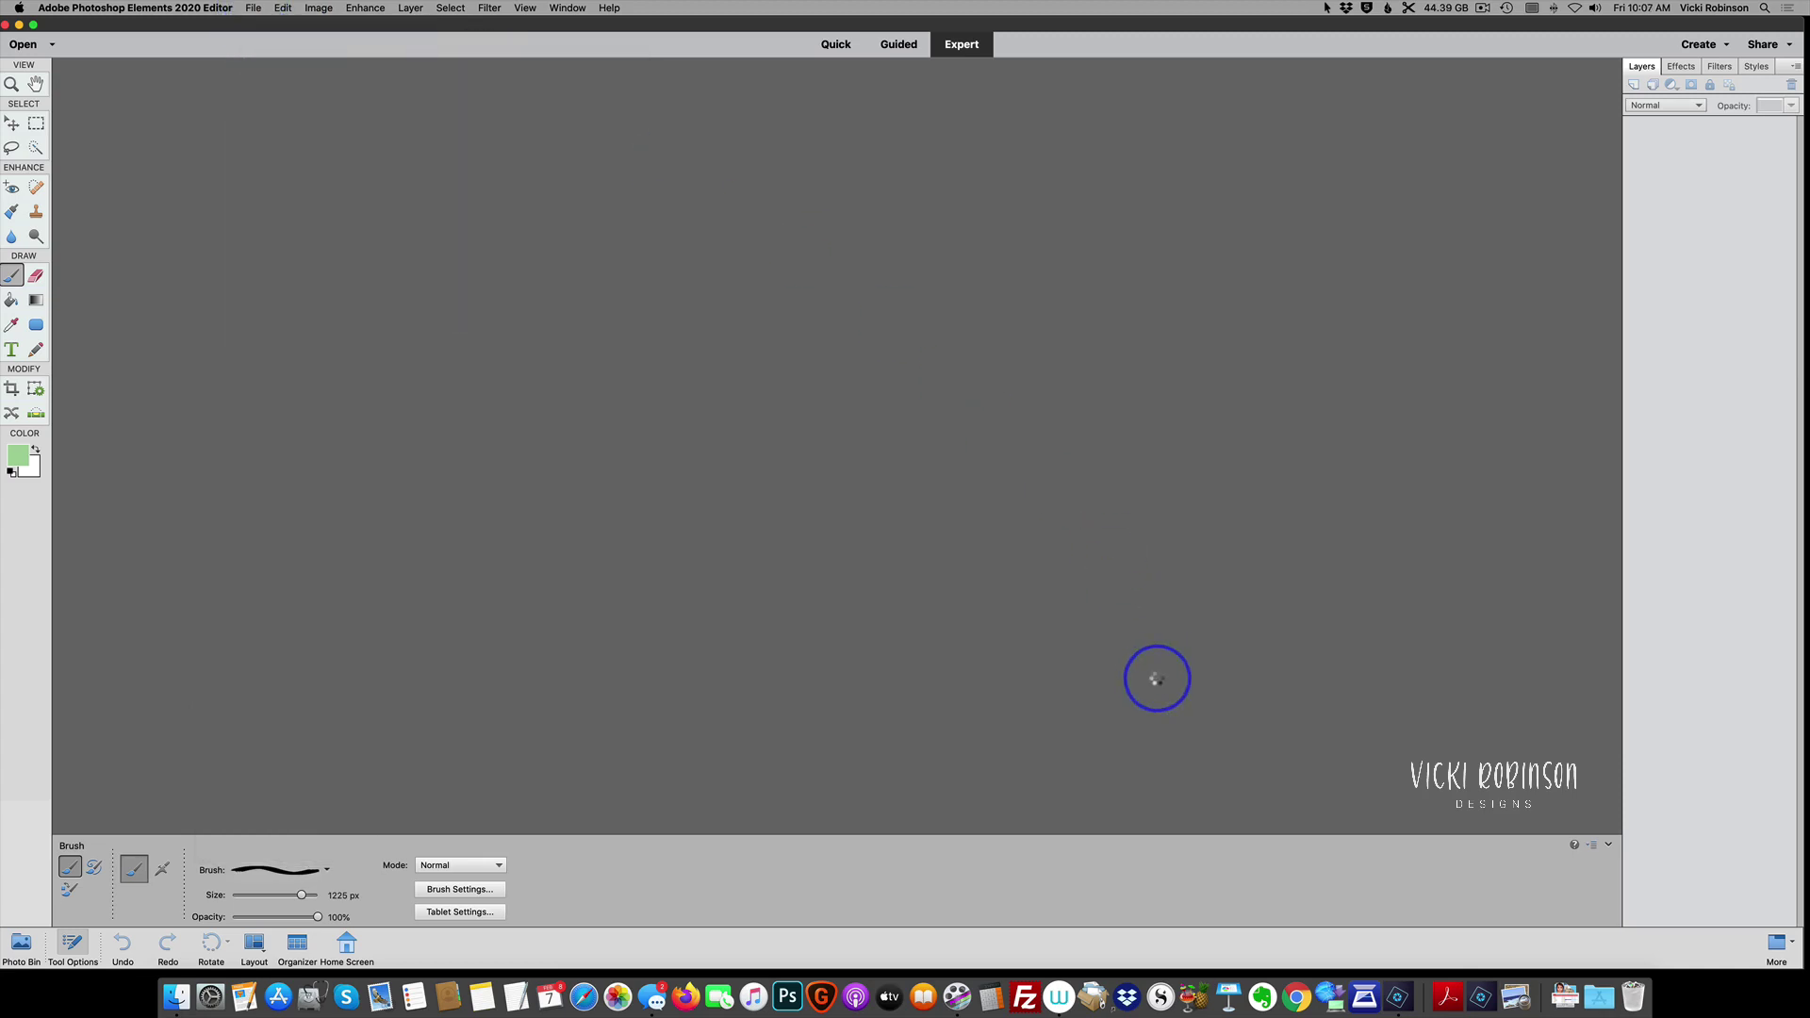